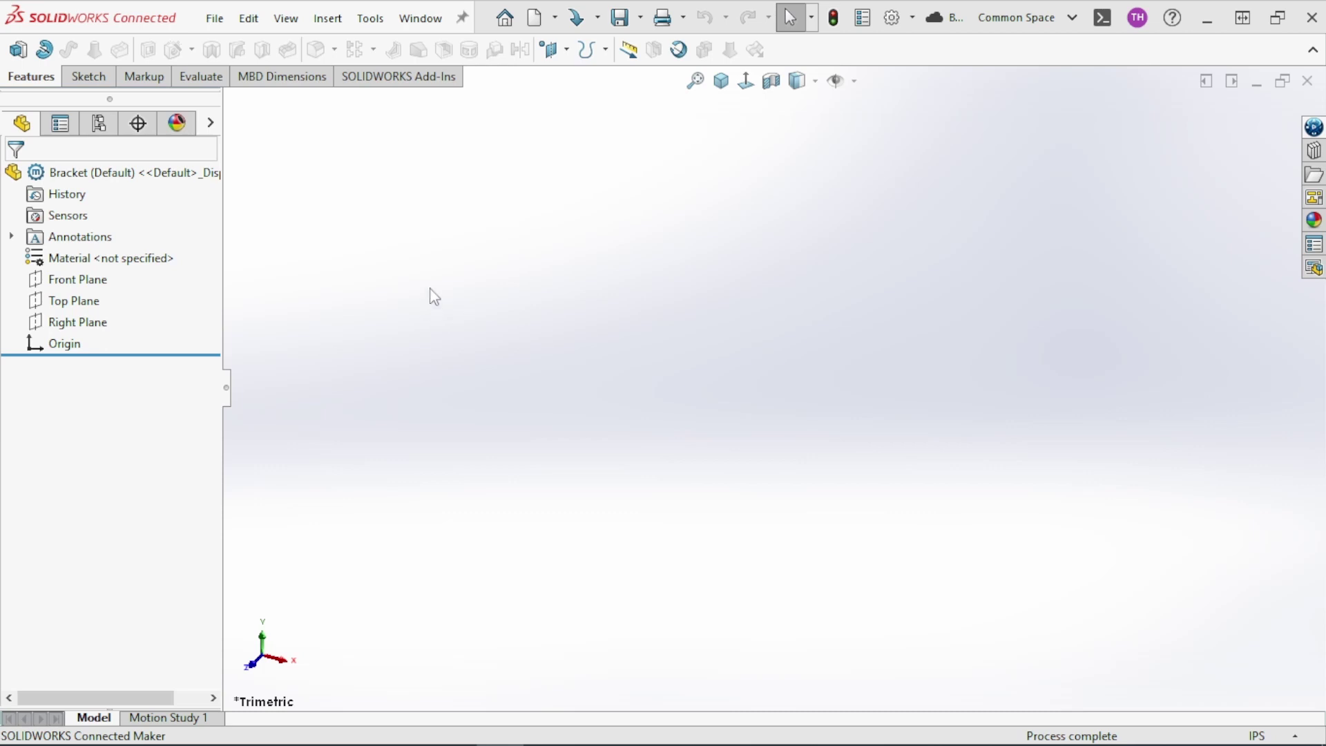
# - Sketch a corner rectangle about 1.88 in high on the Front Plane, with its lower edge running through the origin
pyautogui.click(82, 279)
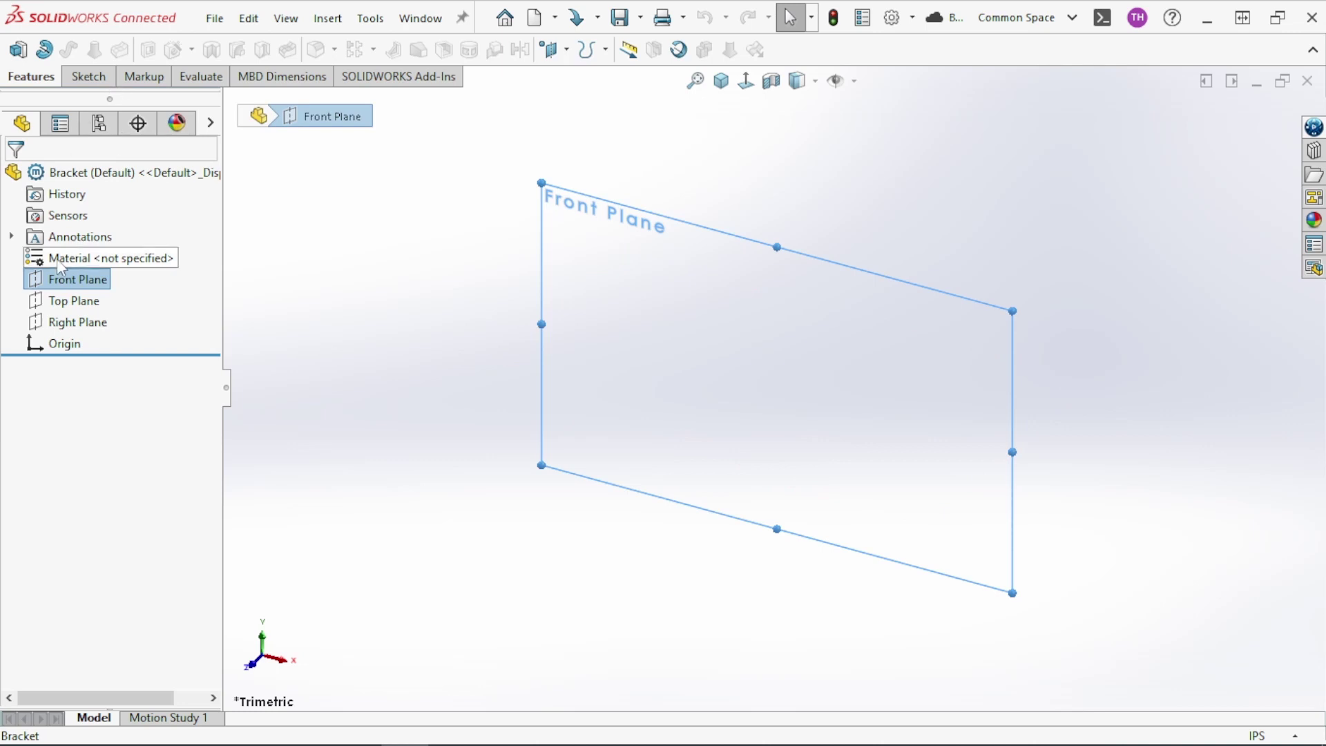
pyautogui.rightClick(67, 291)
pyautogui.click(85, 256)
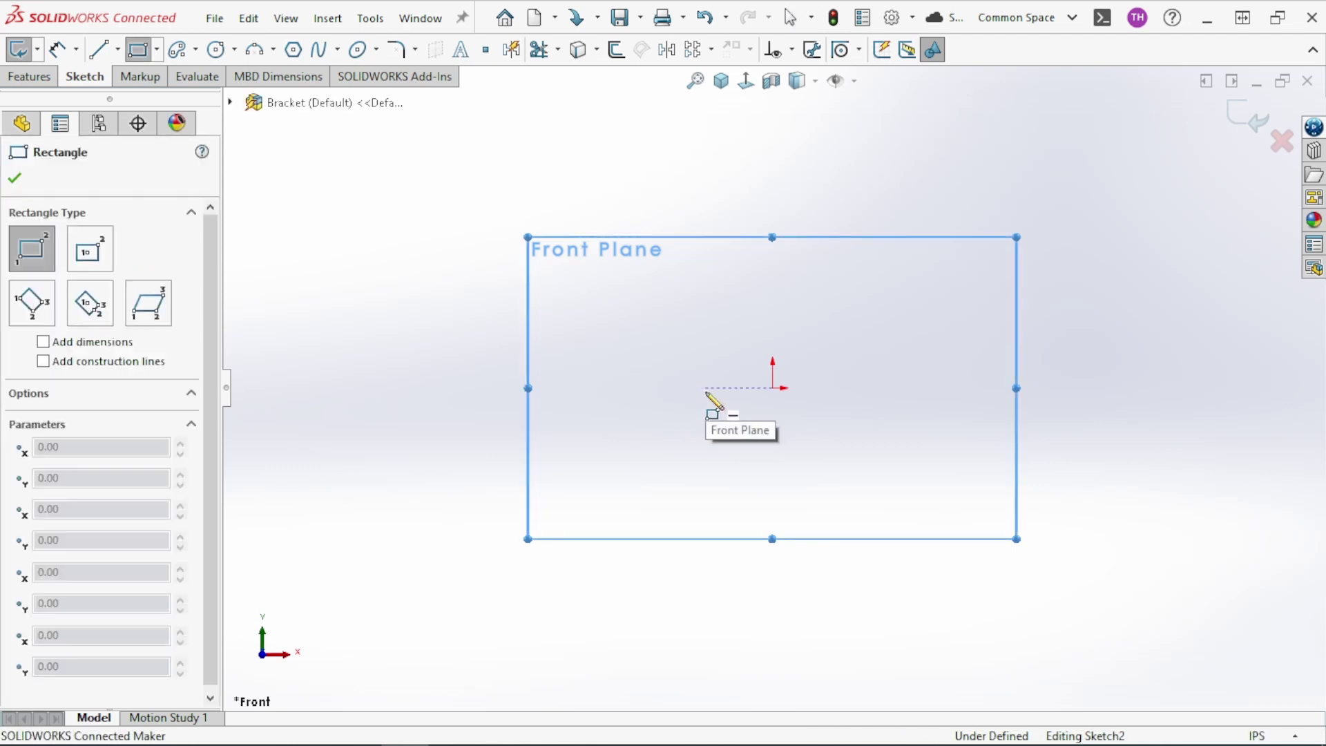
pyautogui.click(705, 388)
pyautogui.click(912, 261)
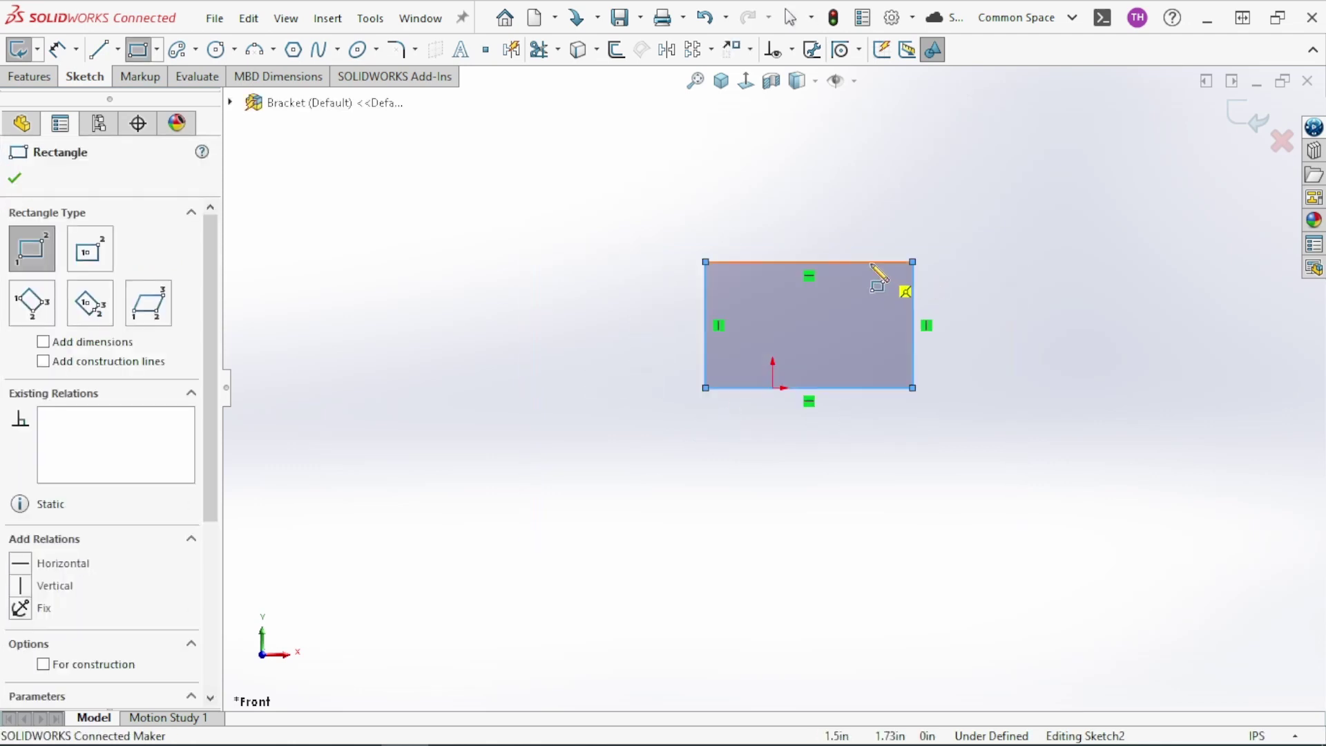
pyautogui.press('Escape')
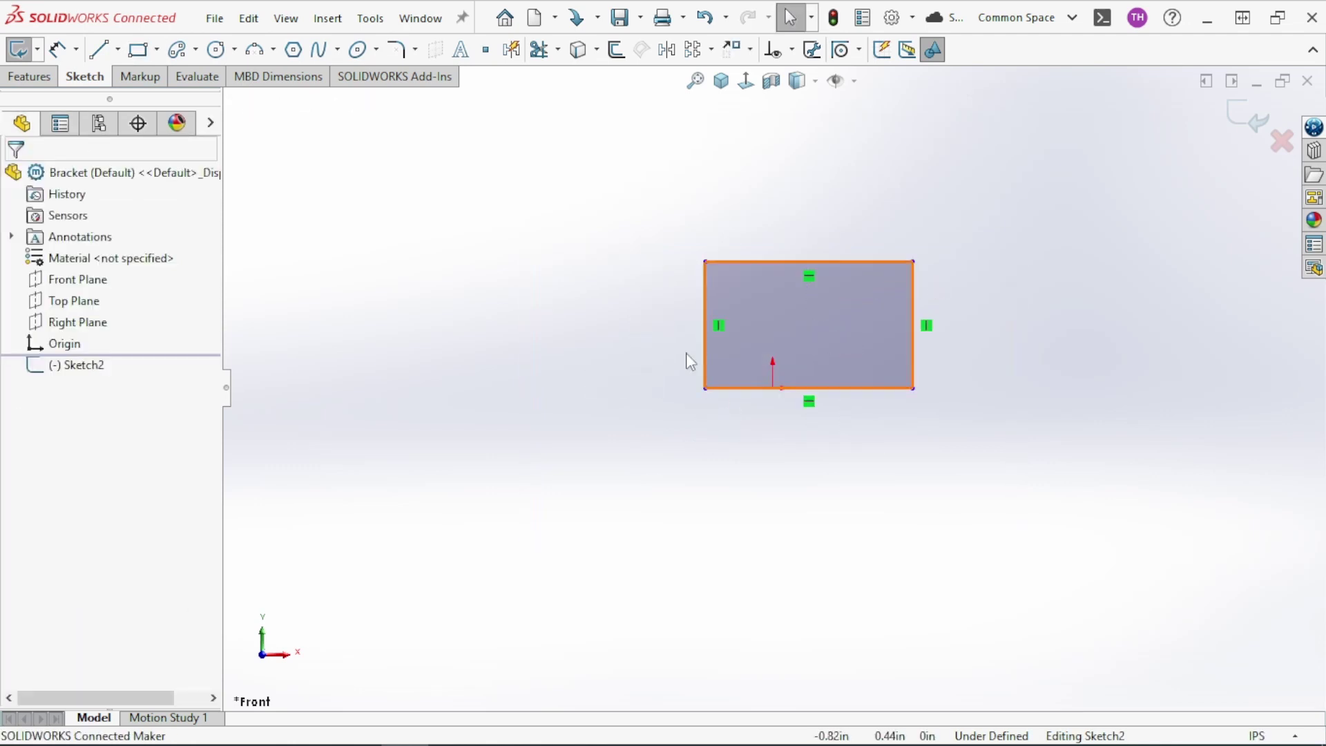
# - Add a Midpoint relation between the rectangle's lower edge and the origin
pyautogui.click(773, 388)
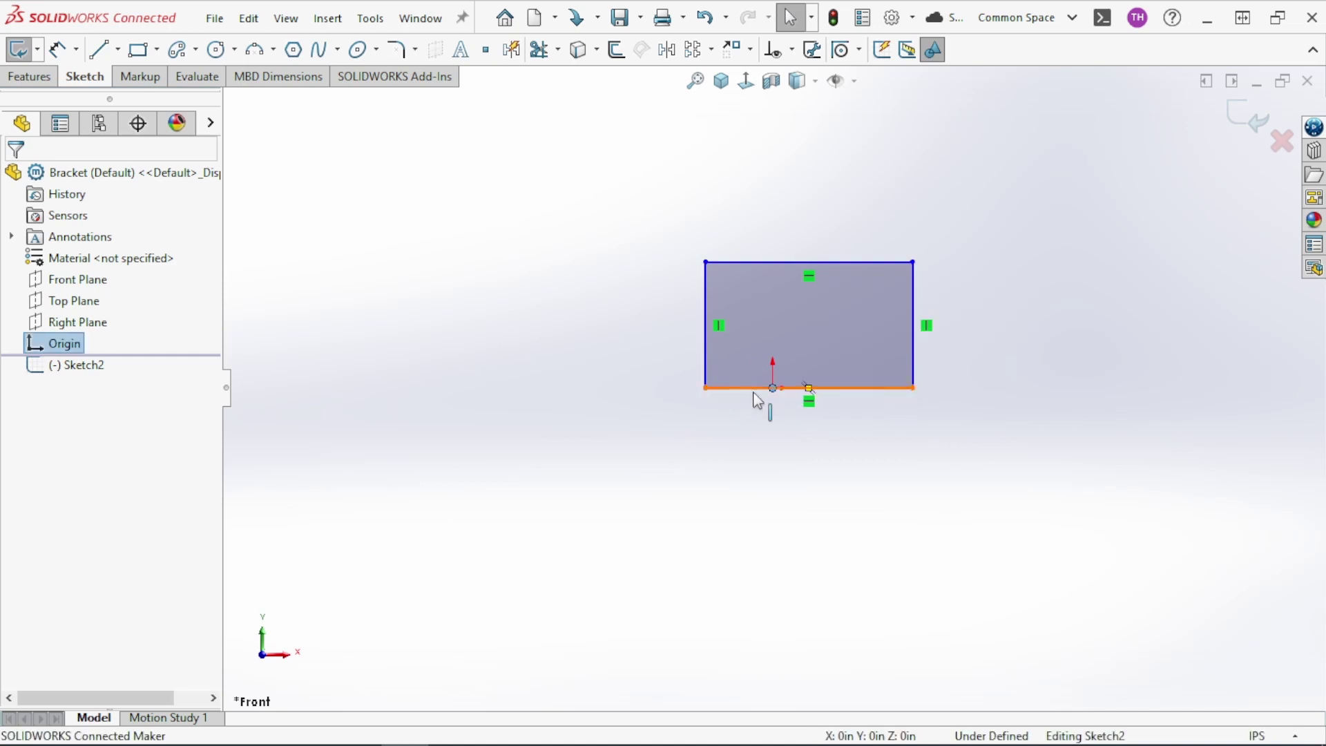
pyautogui.keyDown('ctrl'); pyautogui.click(757, 389); pyautogui.keyUp('ctrl')
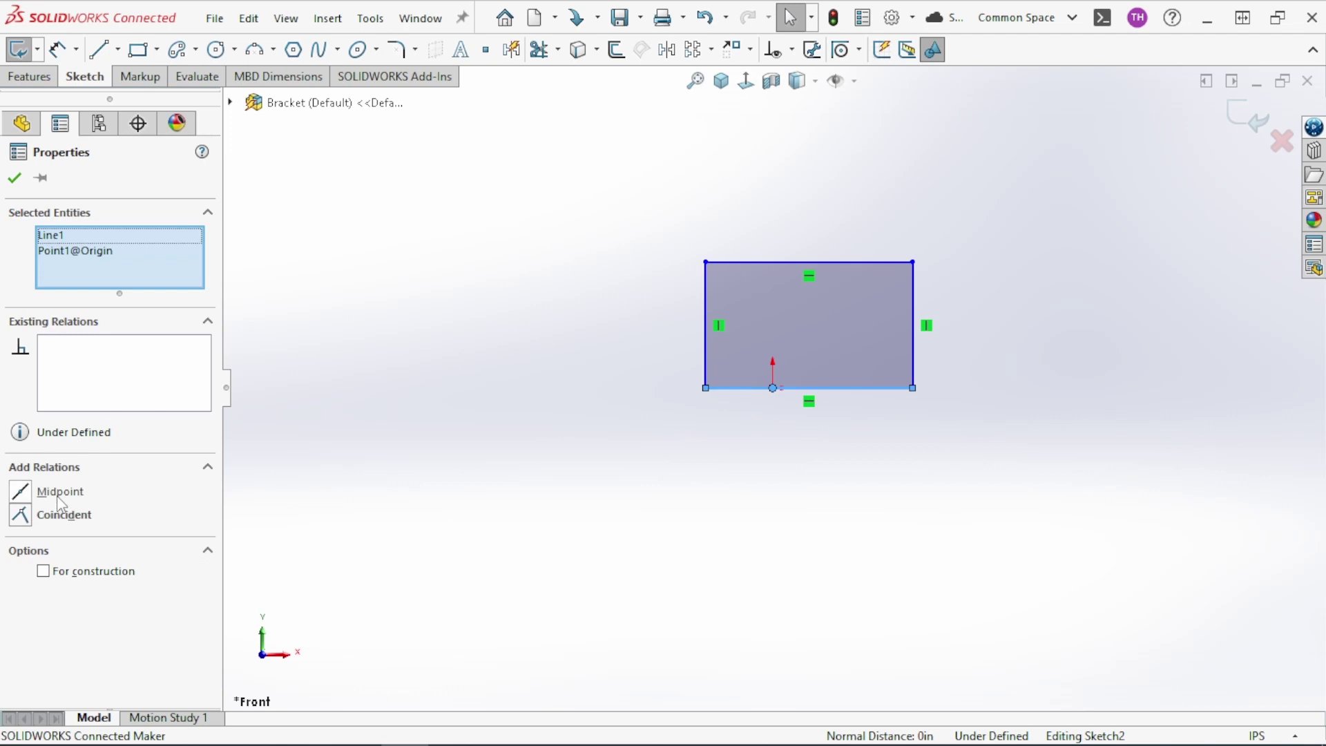
pyautogui.click(60, 498)
pyautogui.click(684, 357)
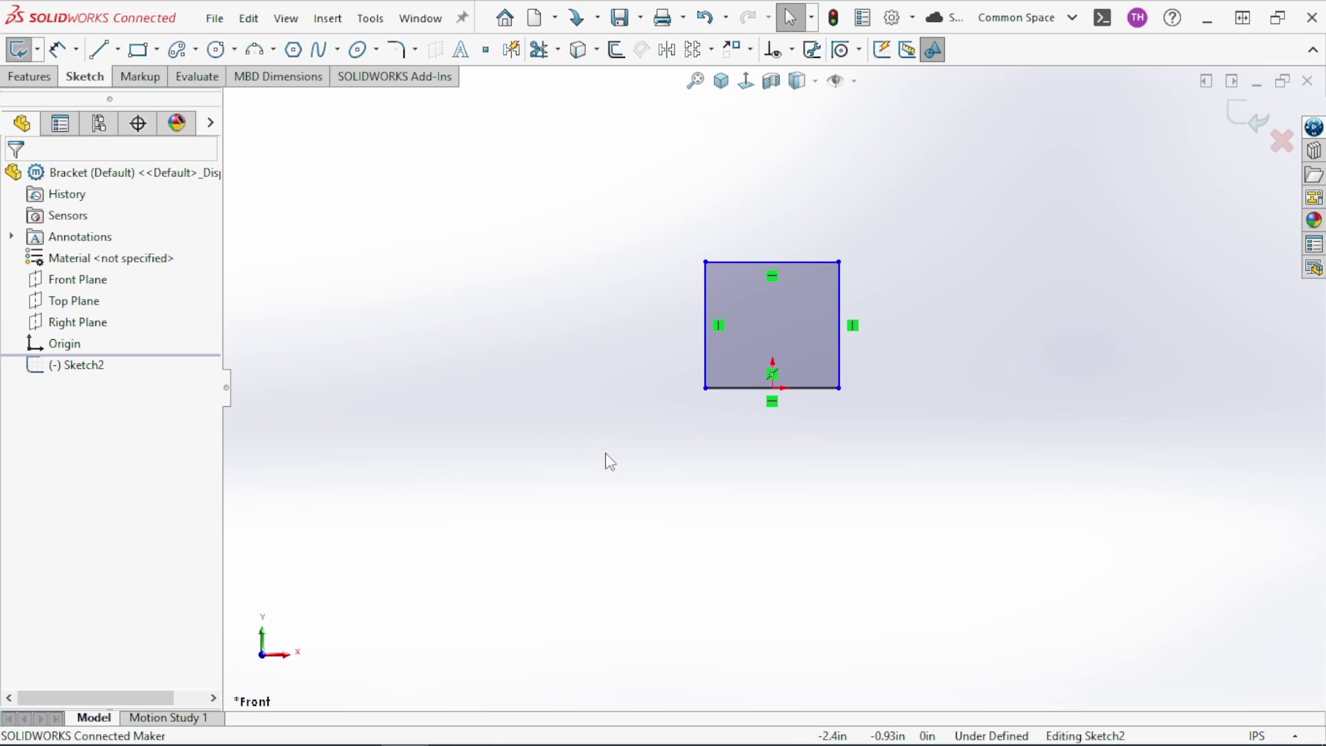
# - Dimension the rectangle to 2 in wide and 0.50 in high
pyautogui.moveTo(632, 450); pyautogui.dragTo(636, 407, button='right')
pyautogui.click(732, 388)
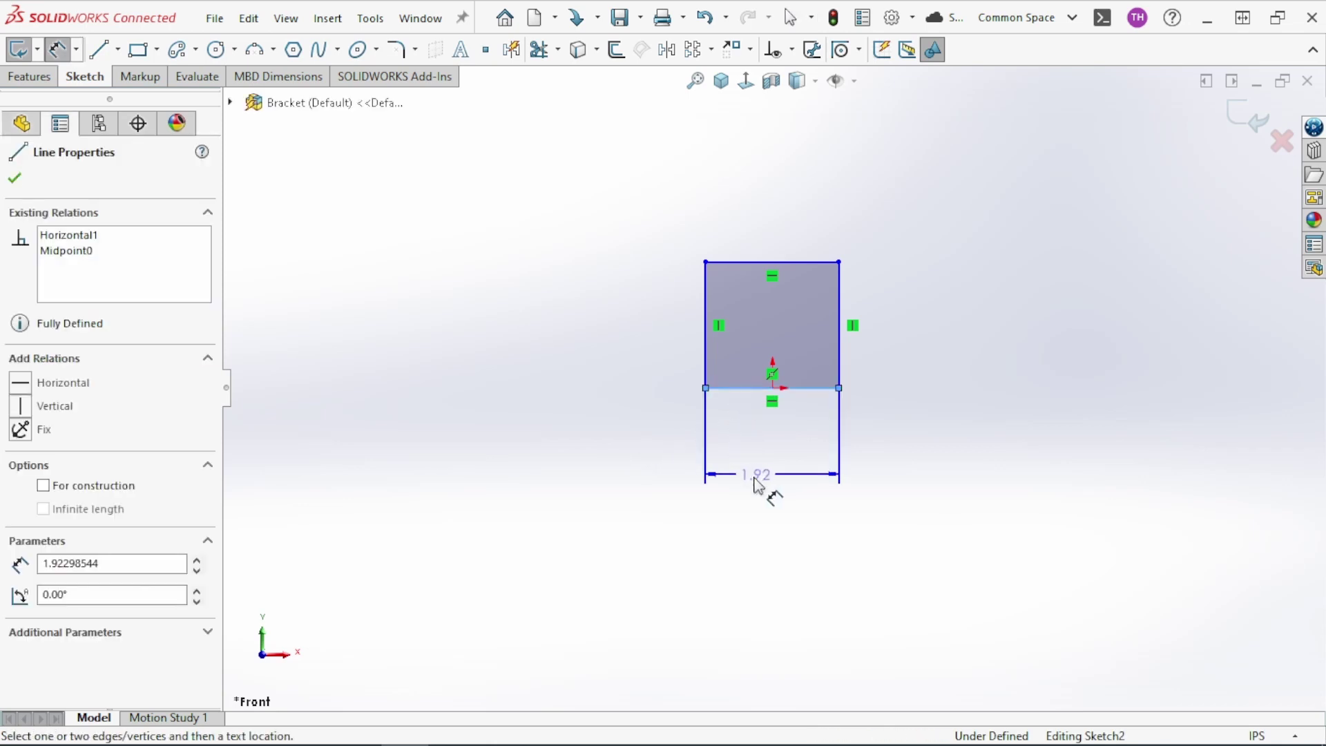
pyautogui.click(755, 488)
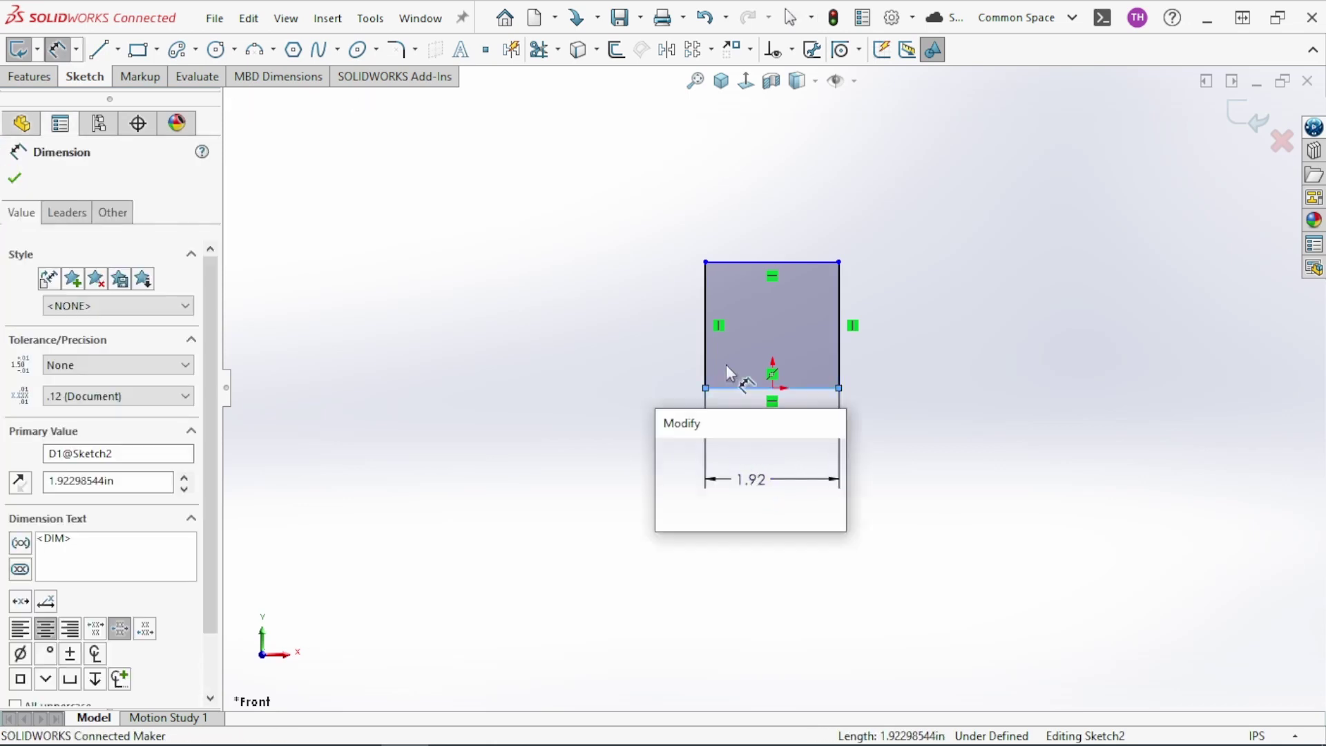
pyautogui.write('2')
pyautogui.press('Return')
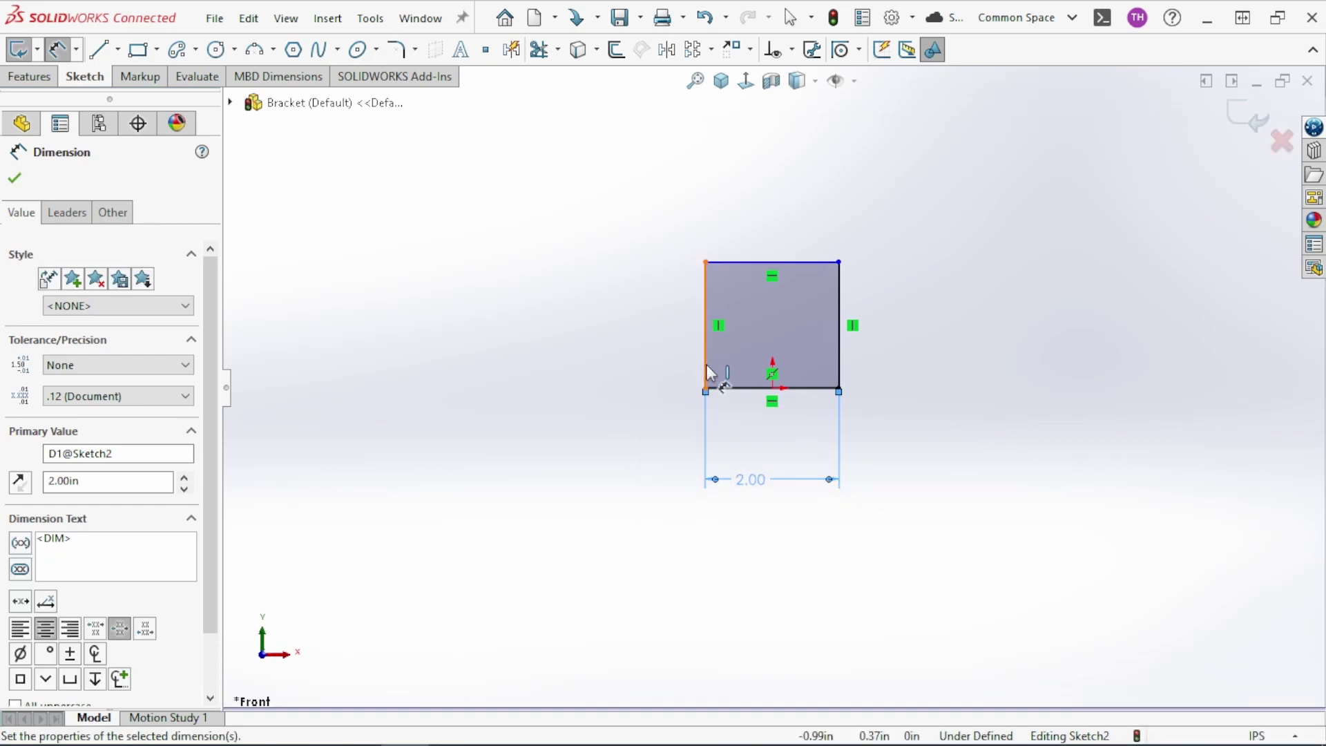
pyautogui.click(580, 349)
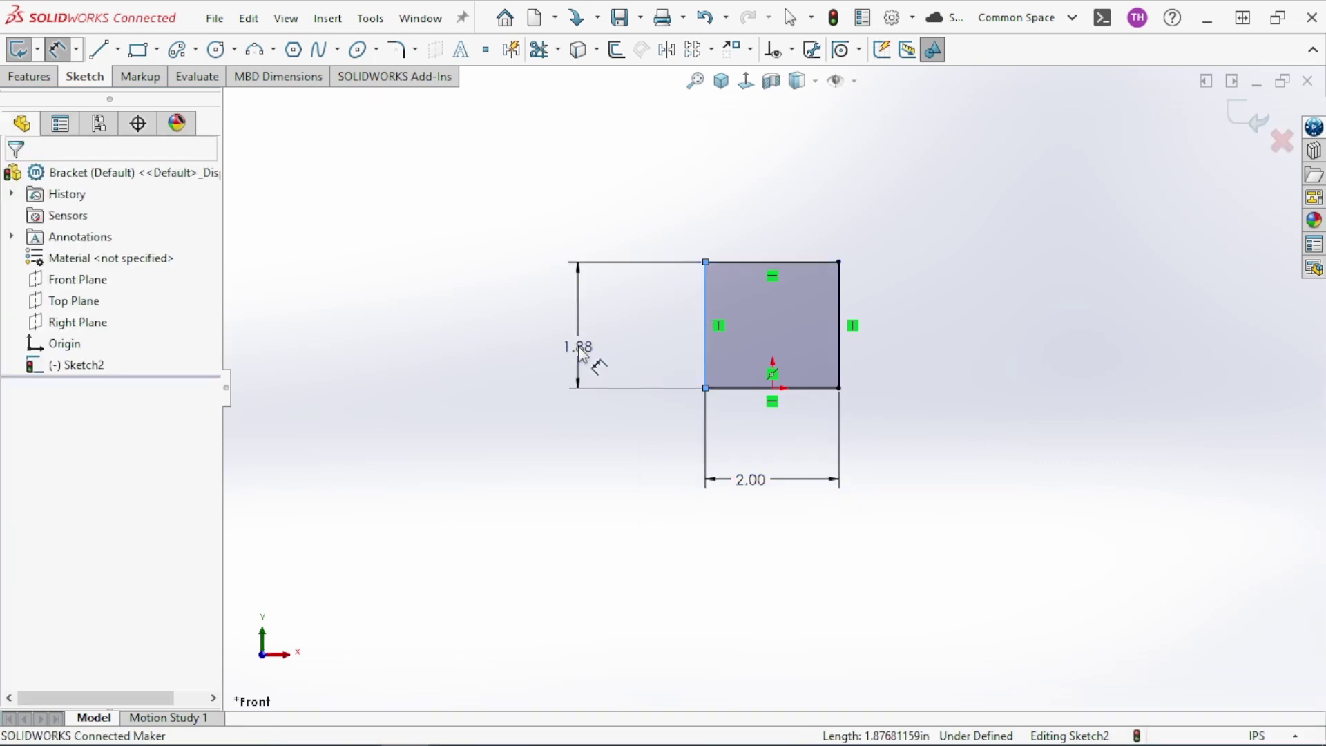
pyautogui.press('Return')
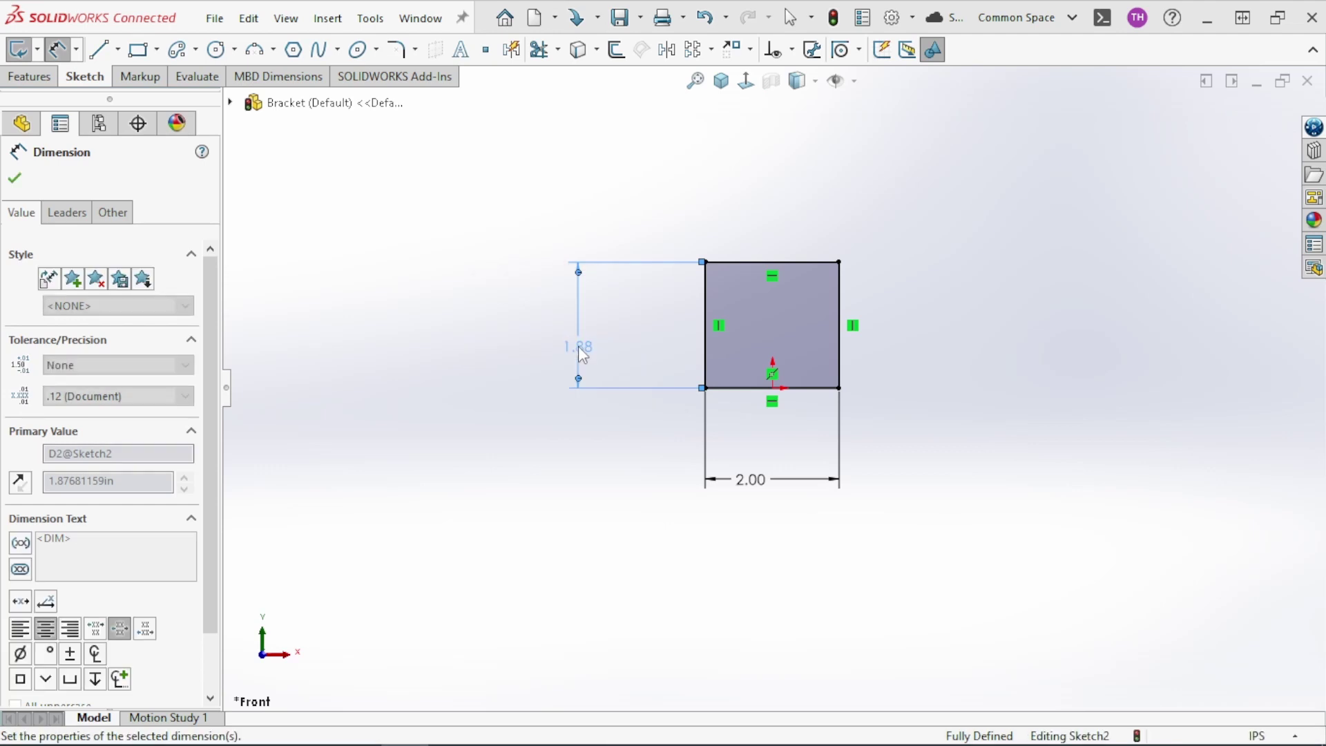
pyautogui.click(613, 446)
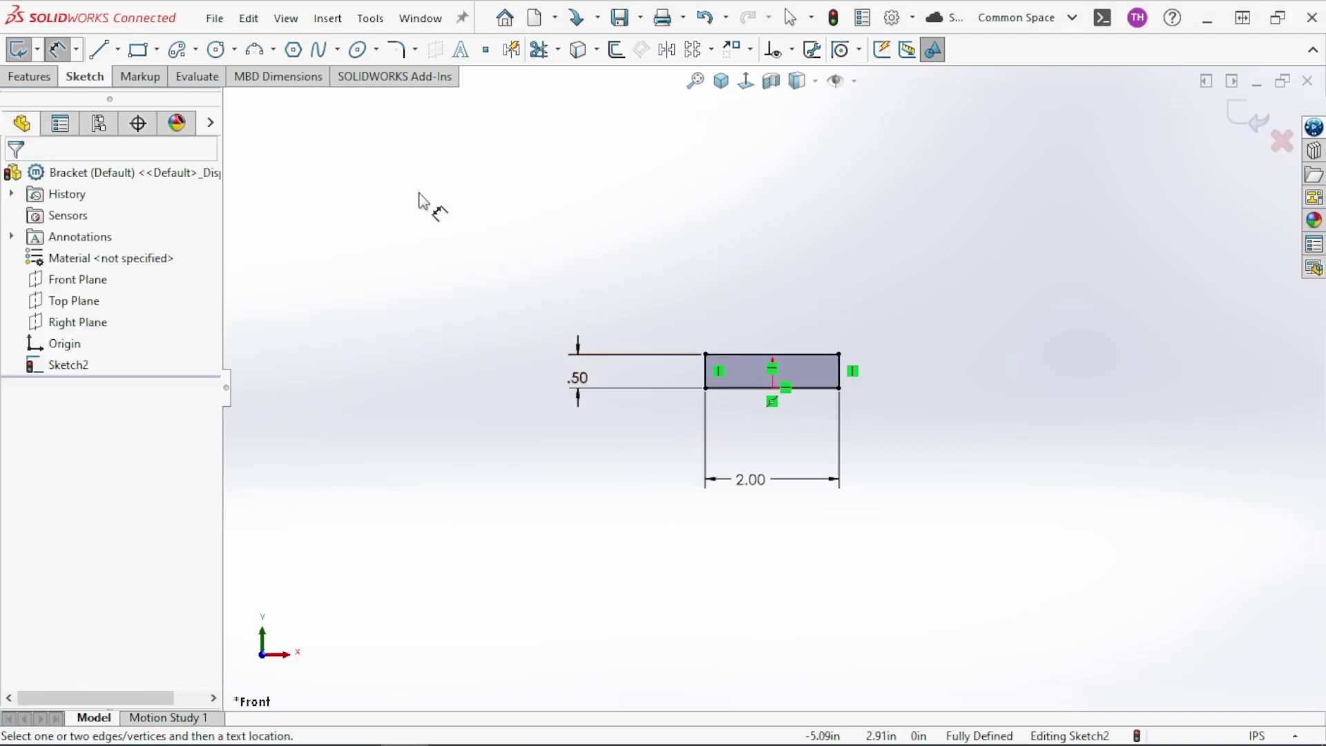
pyautogui.press('Escape')
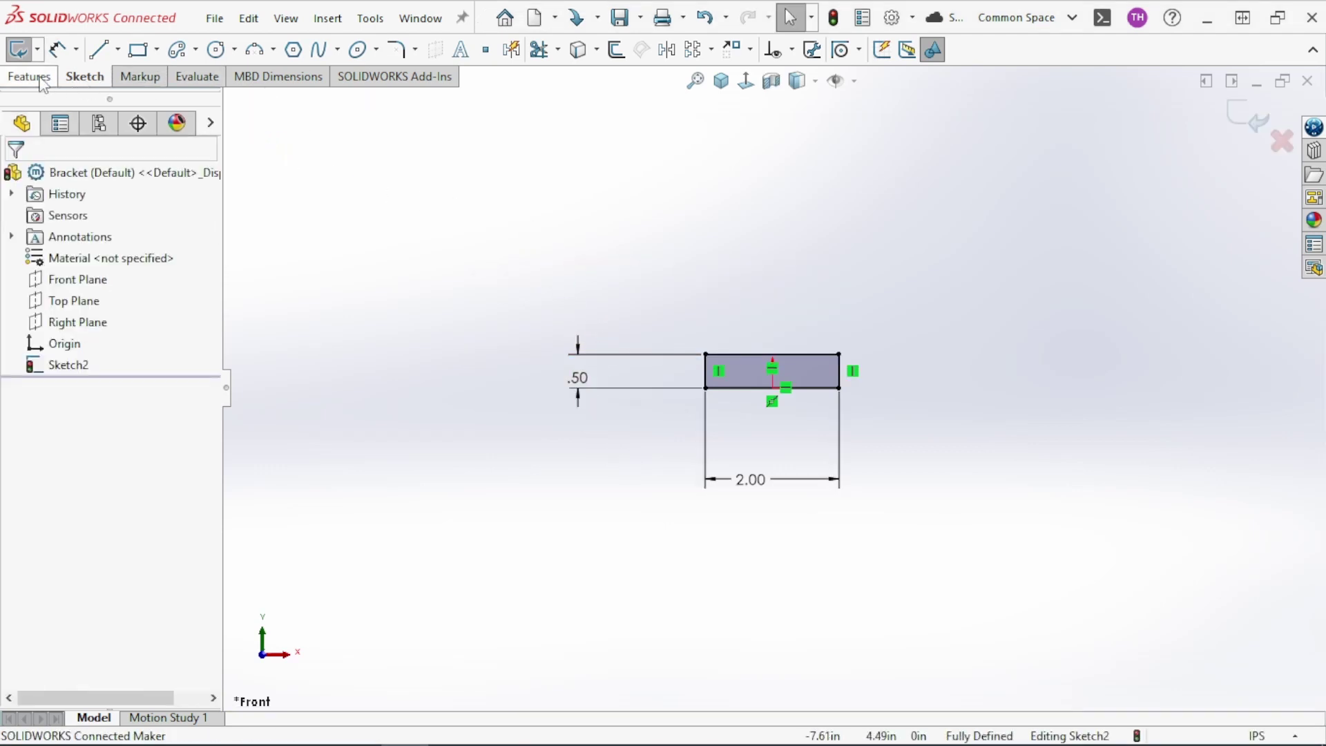
# - Offset the whole rectangle chain outward by 0.06 in
pyautogui.click(615, 50)
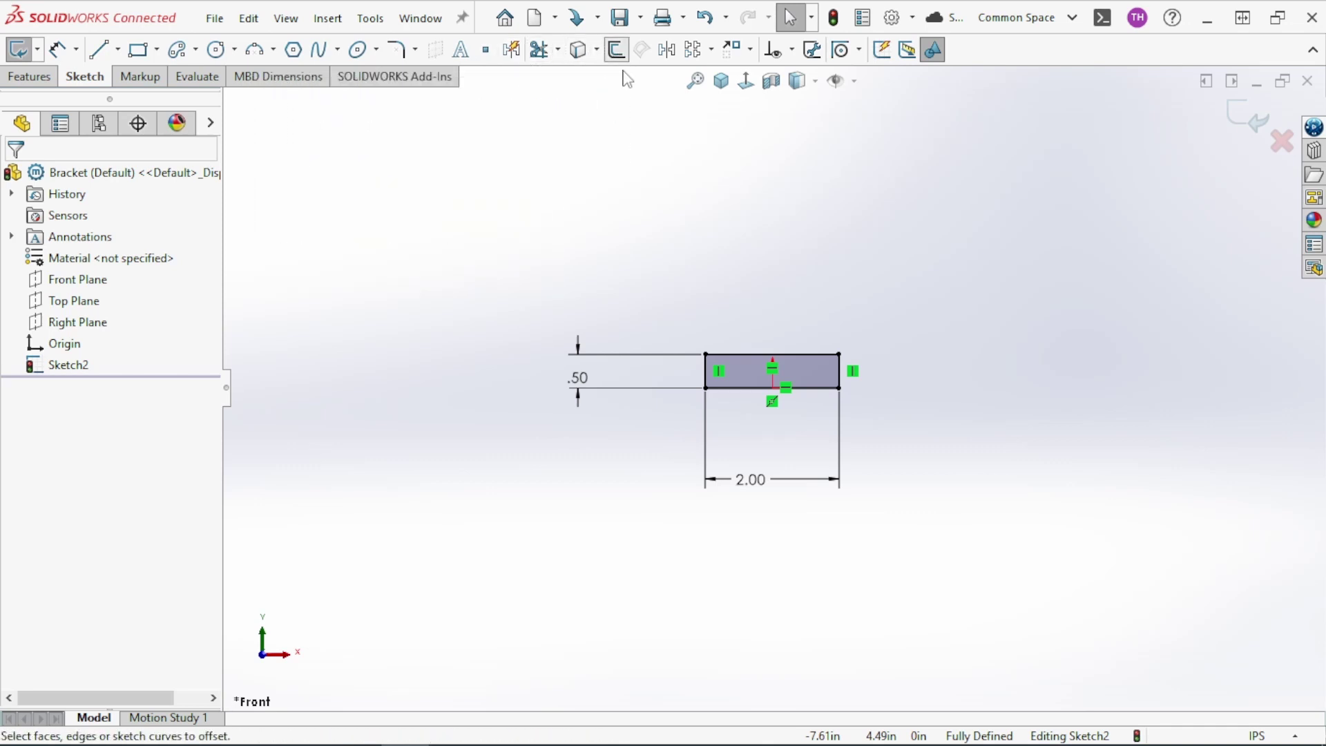
pyautogui.click(774, 355)
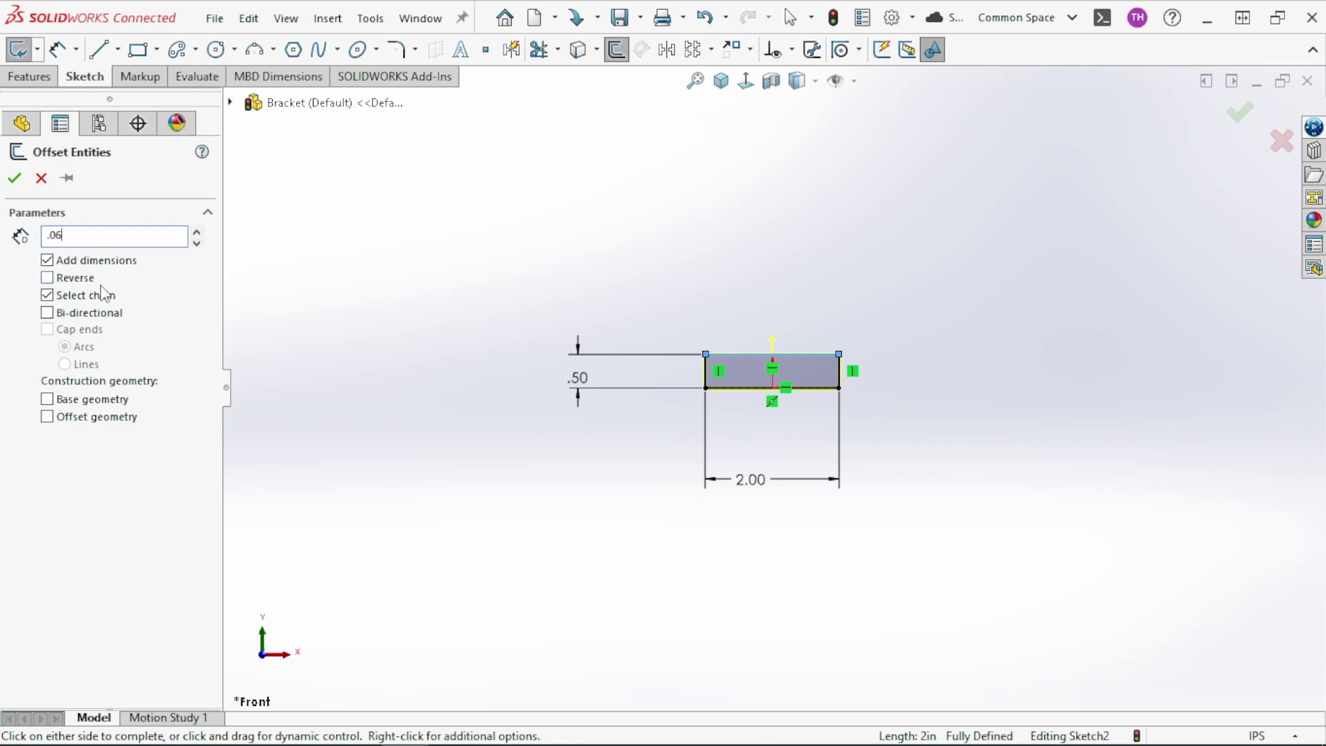
pyautogui.press('Return')
pyautogui.scroll(-6, 763, 363)
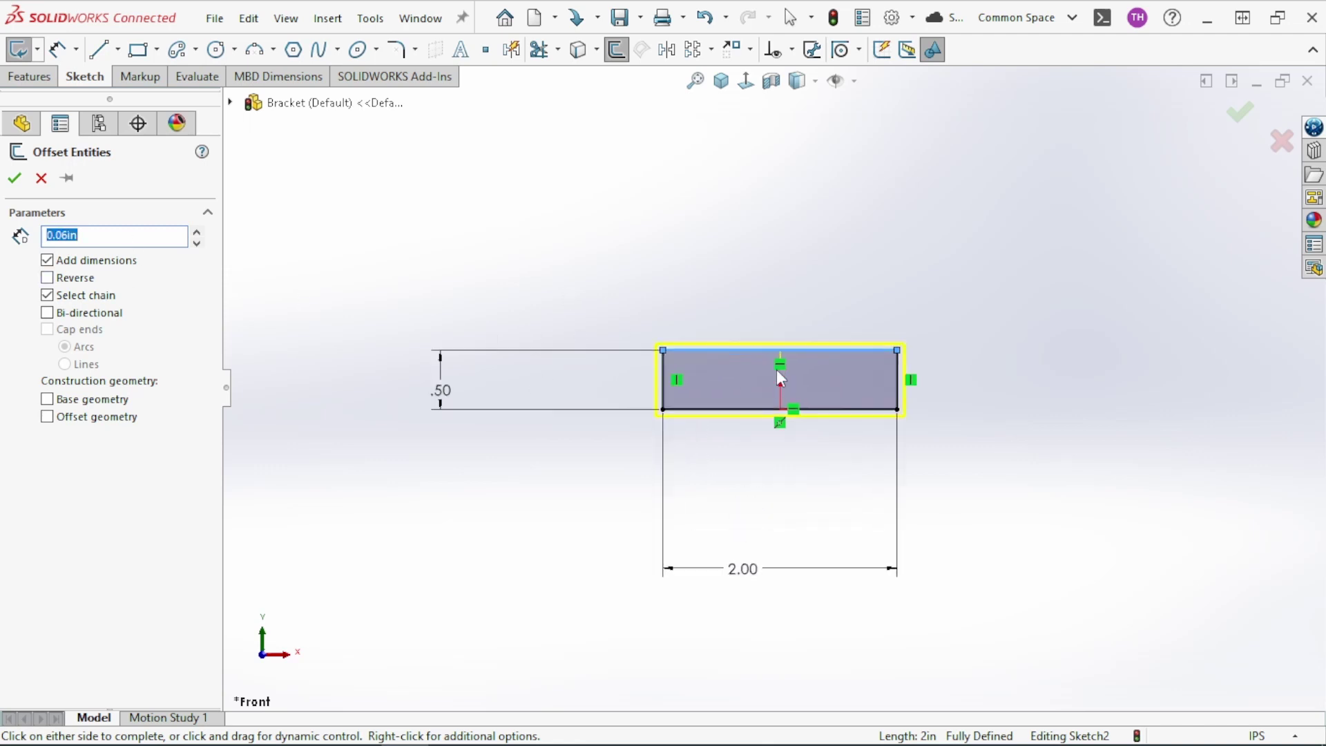
pyautogui.click(75, 279)
pyautogui.click(78, 279)
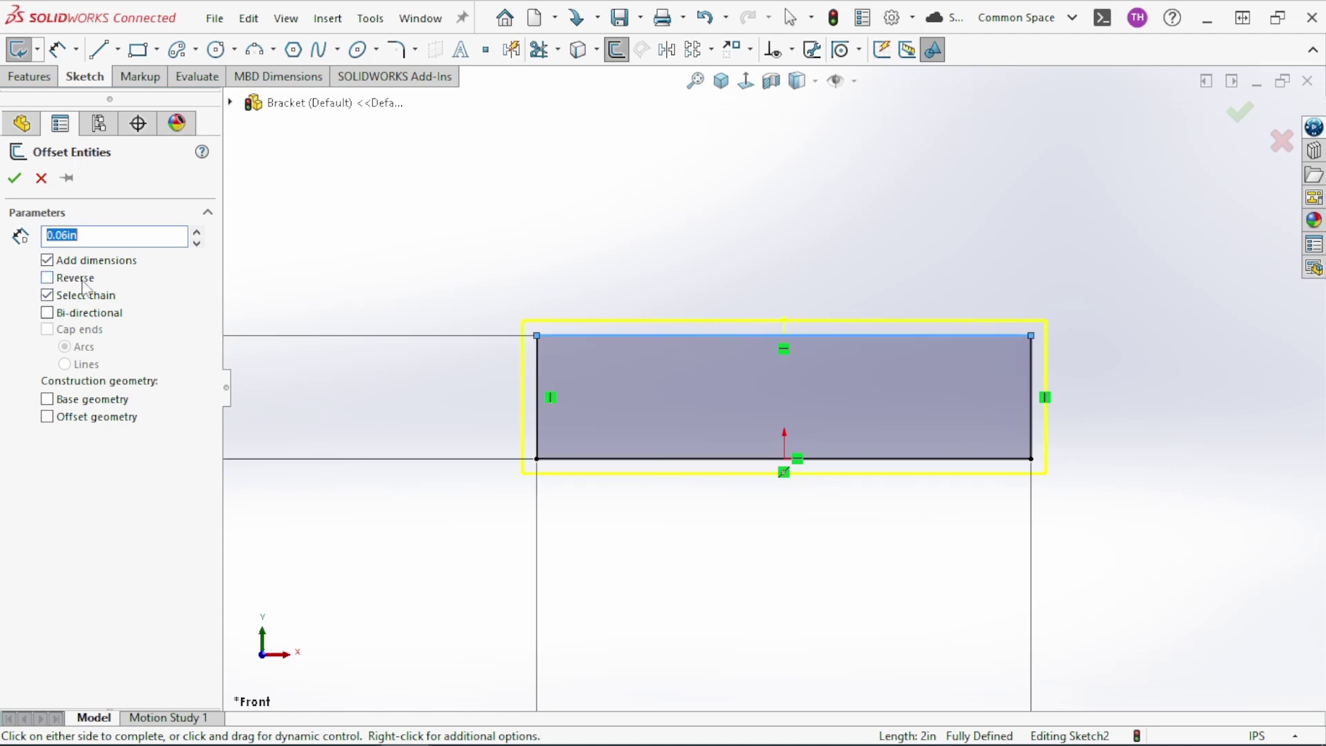
pyautogui.click(1239, 116)
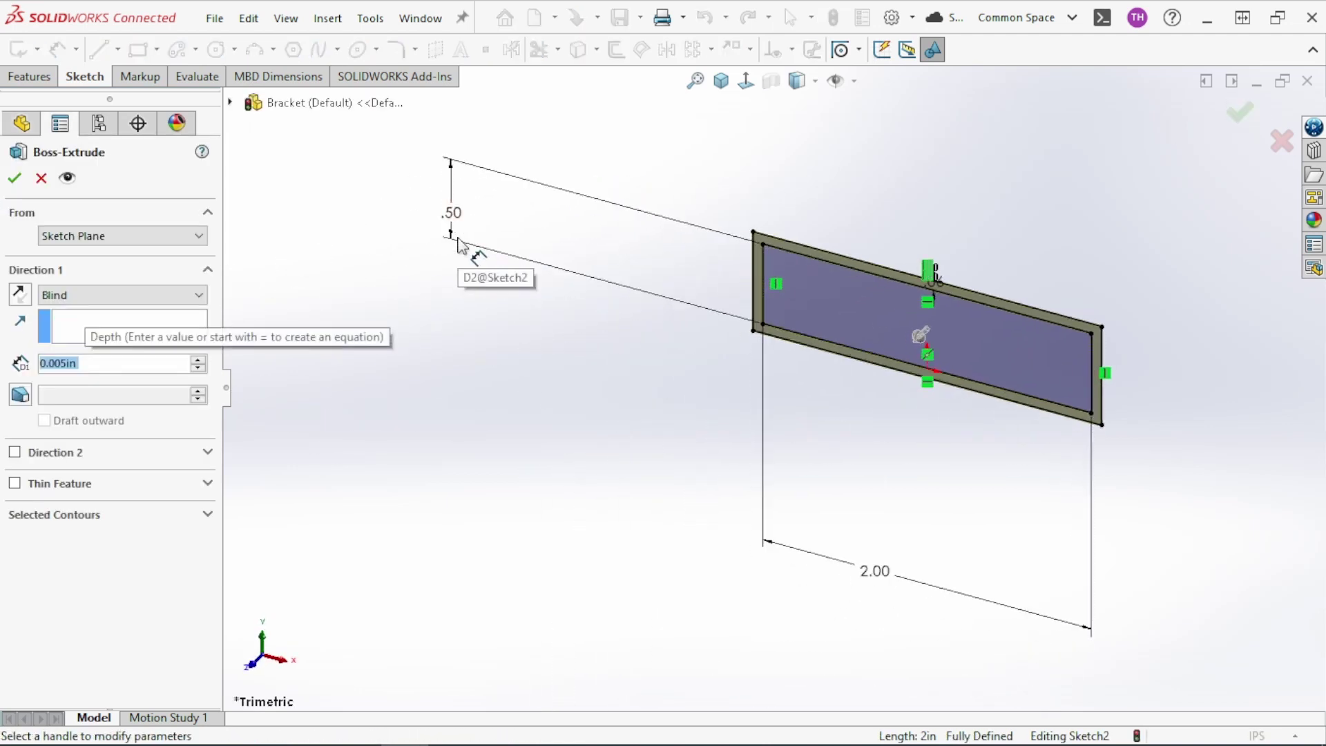
# - Extrude the ring between the two rectangles as a blind boss 4 in deep
pyautogui.write('4')
pyautogui.press('Return')
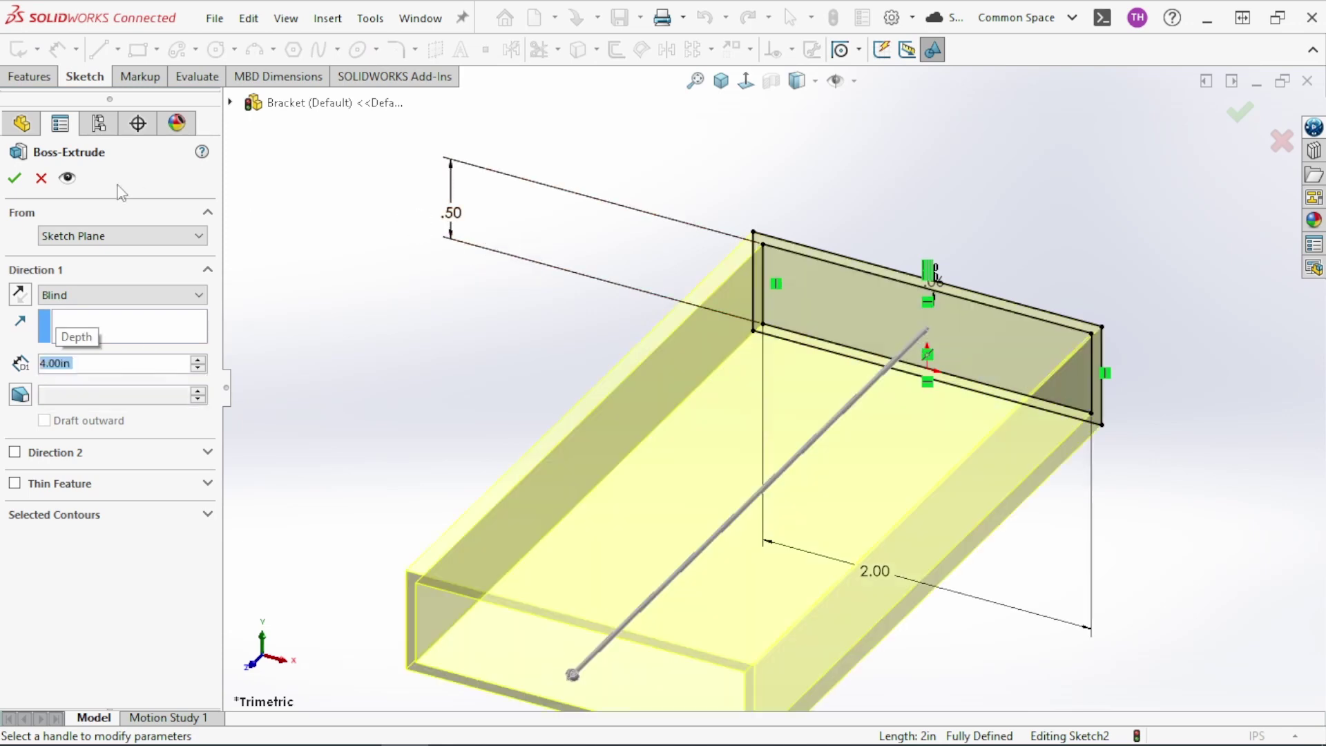
pyautogui.click(16, 179)
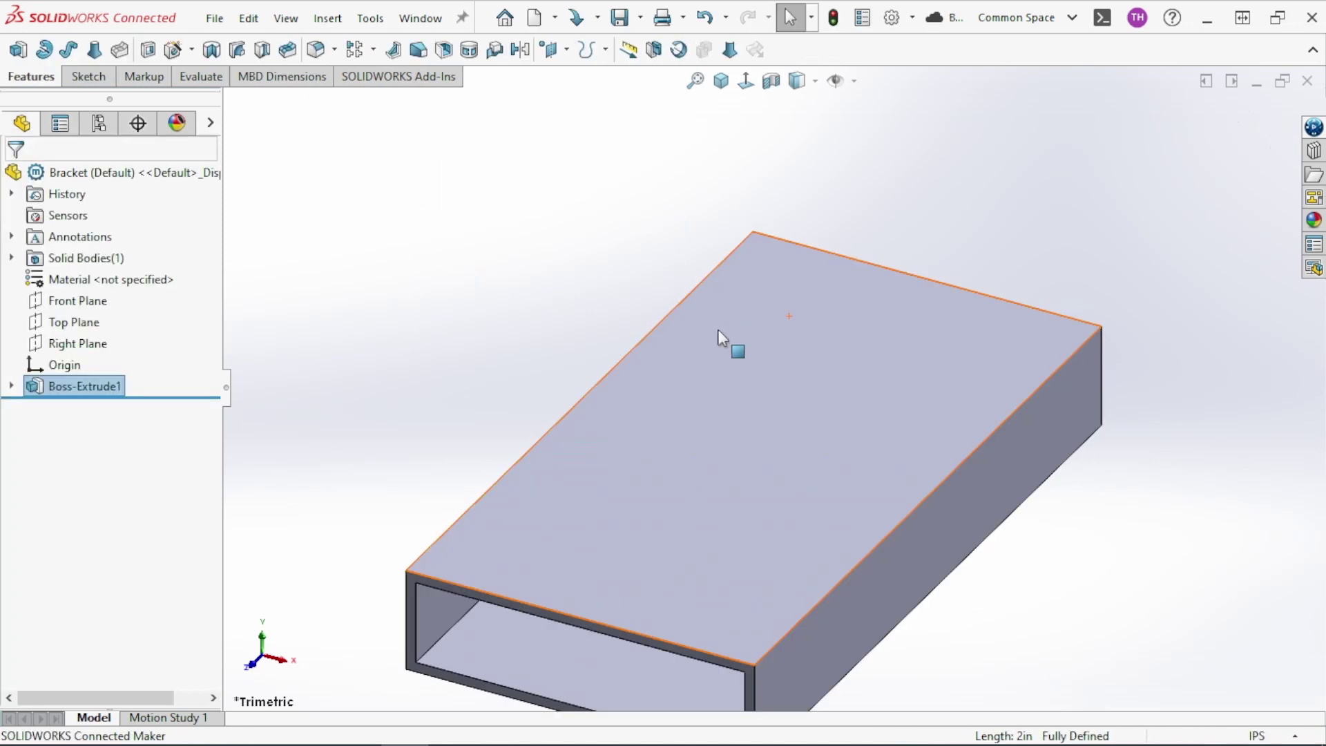
# - Sketch a rectangle about 0.15 in high on the tube's outer left side face, running the full length along its upper edge
pyautogui.moveTo(582, 428); pyautogui.dragTo(685, 397, button='middle')
pyautogui.scroll(-8, 622, 435)
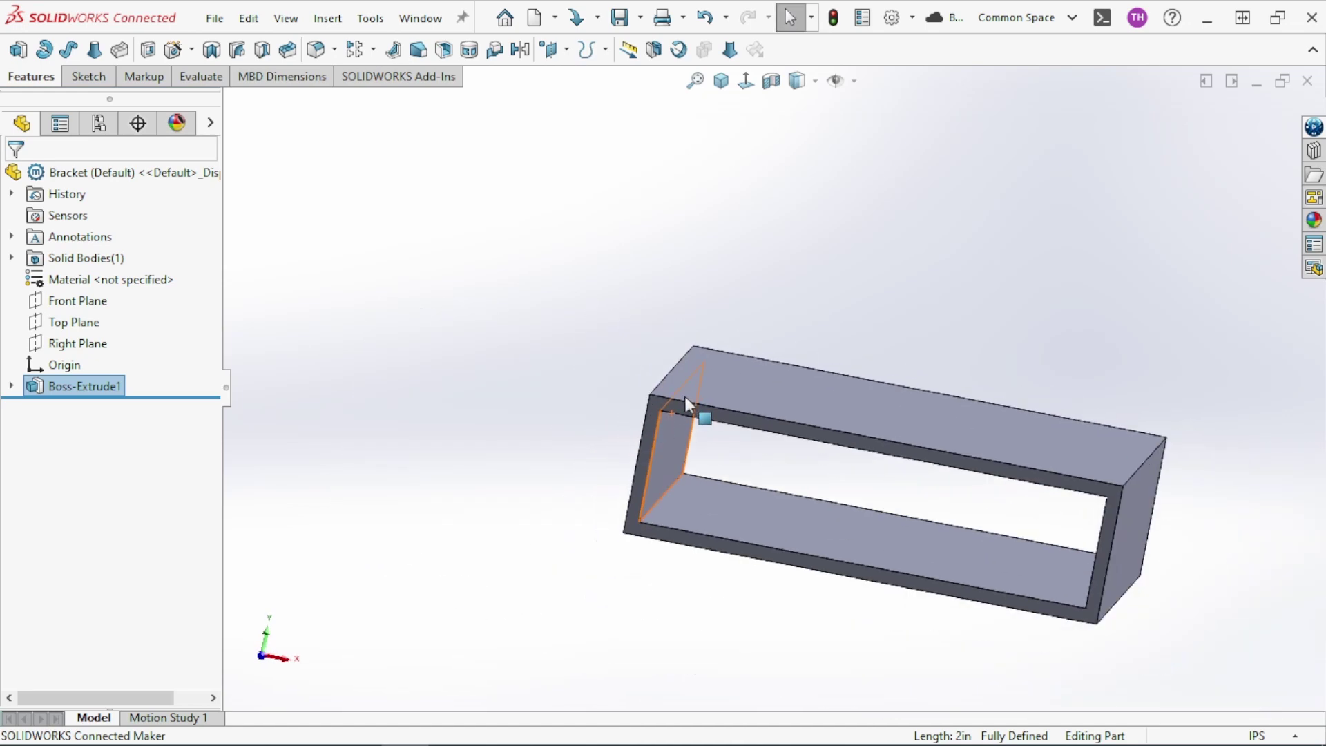
pyautogui.scroll(-3, 717, 408)
pyautogui.click(740, 439)
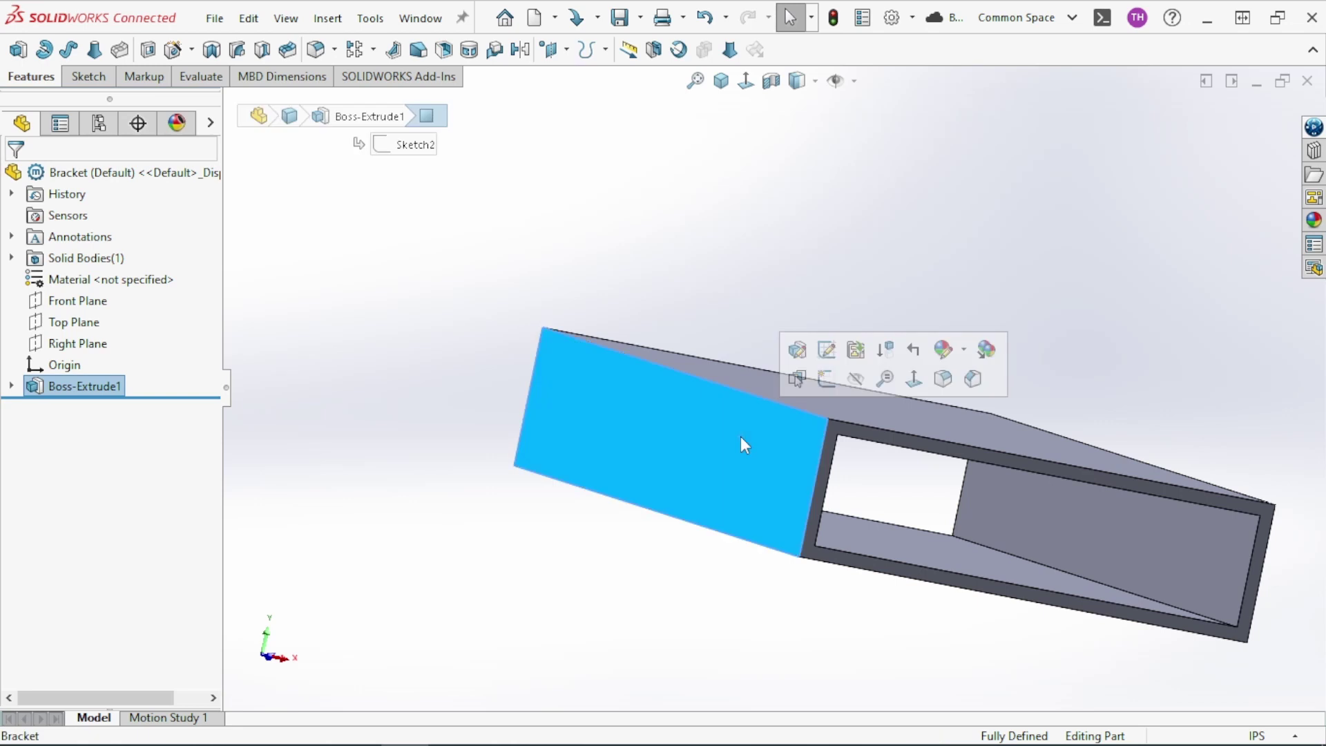
pyautogui.moveTo(741, 436); pyautogui.dragTo(692, 453, button='right')
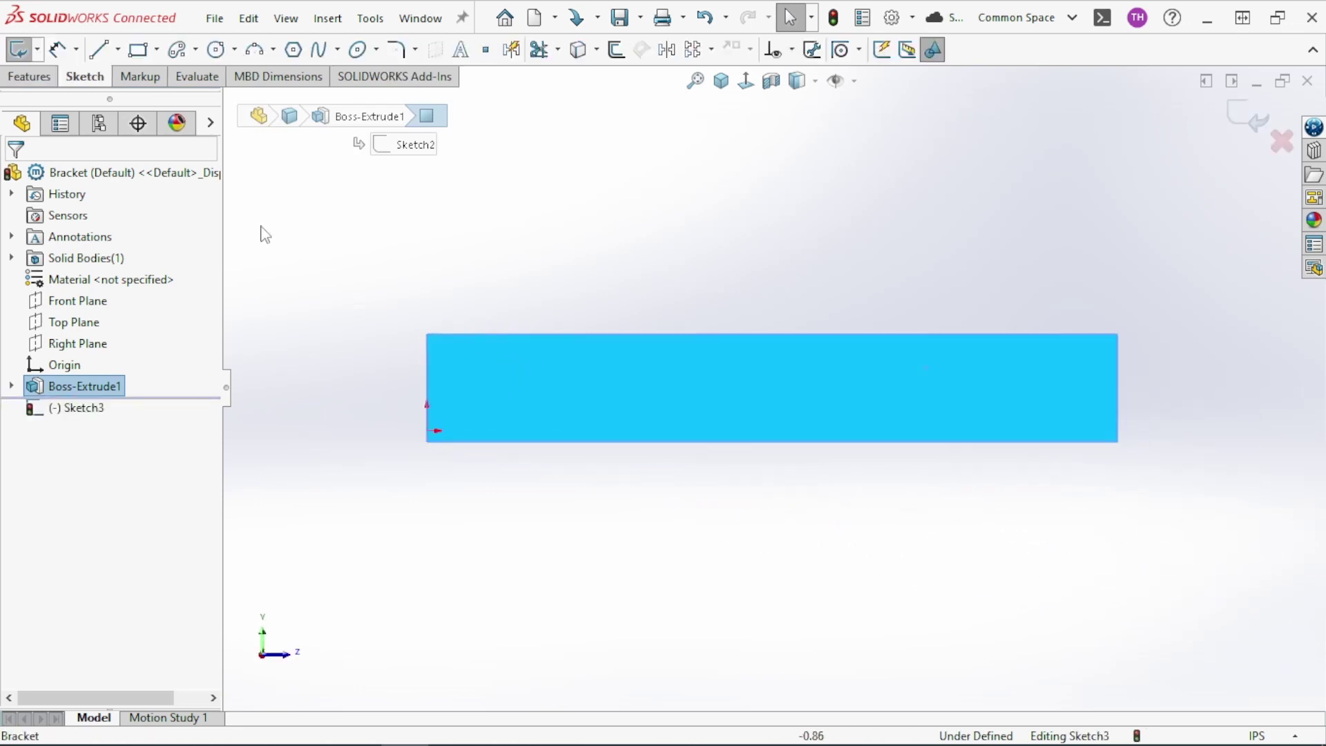
pyautogui.click(141, 54)
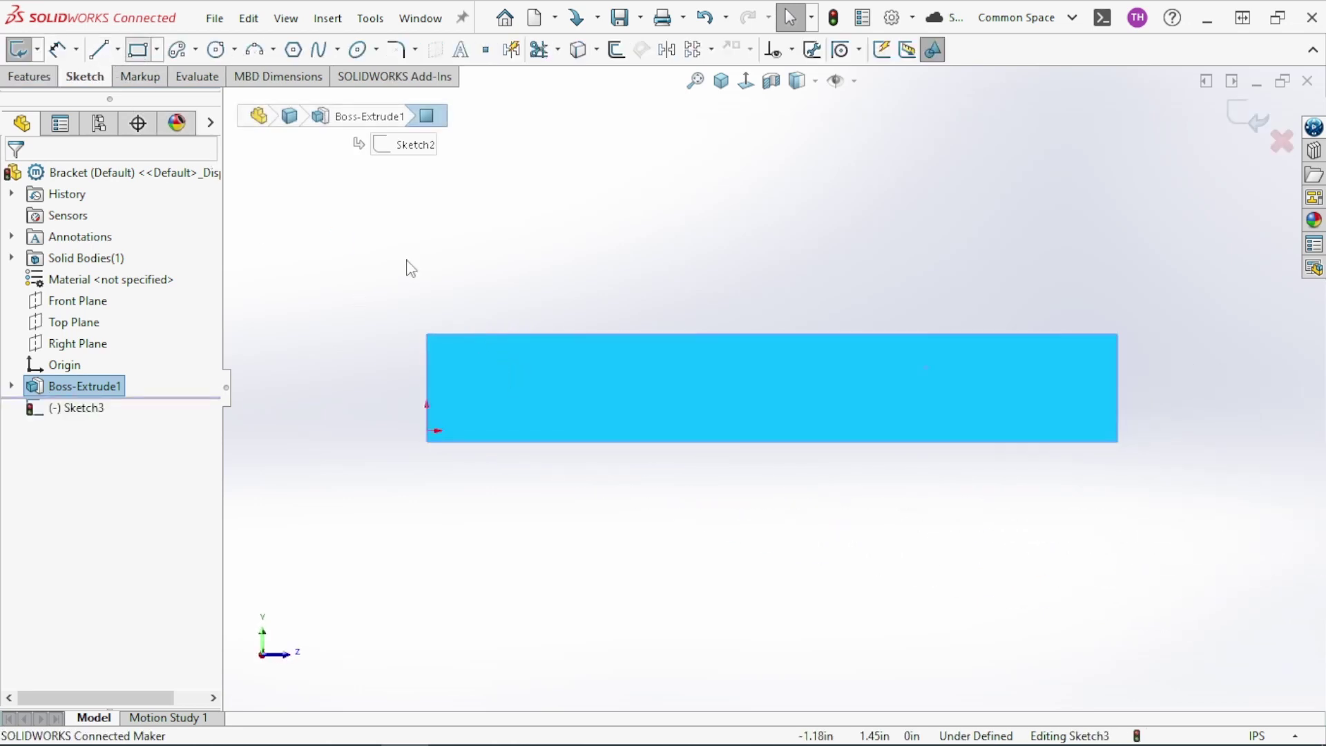
pyautogui.click(426, 335)
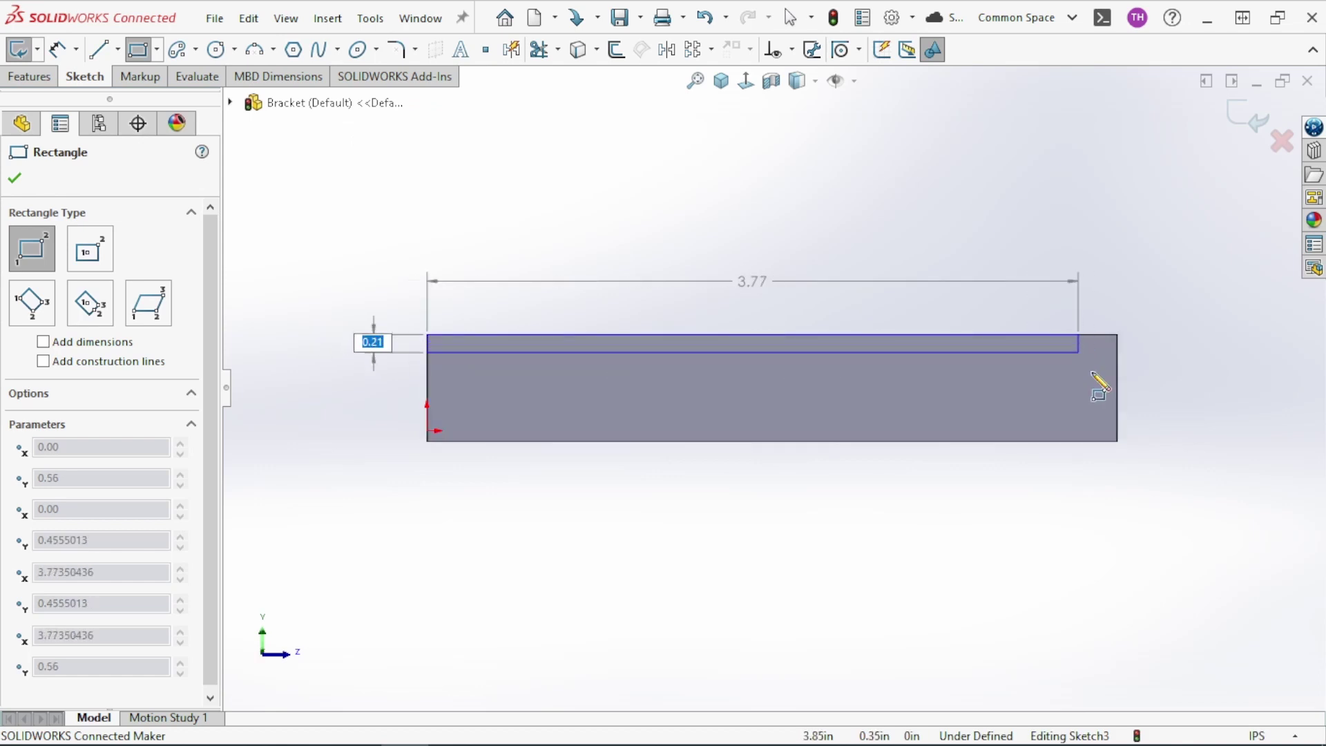
pyautogui.click(1119, 360)
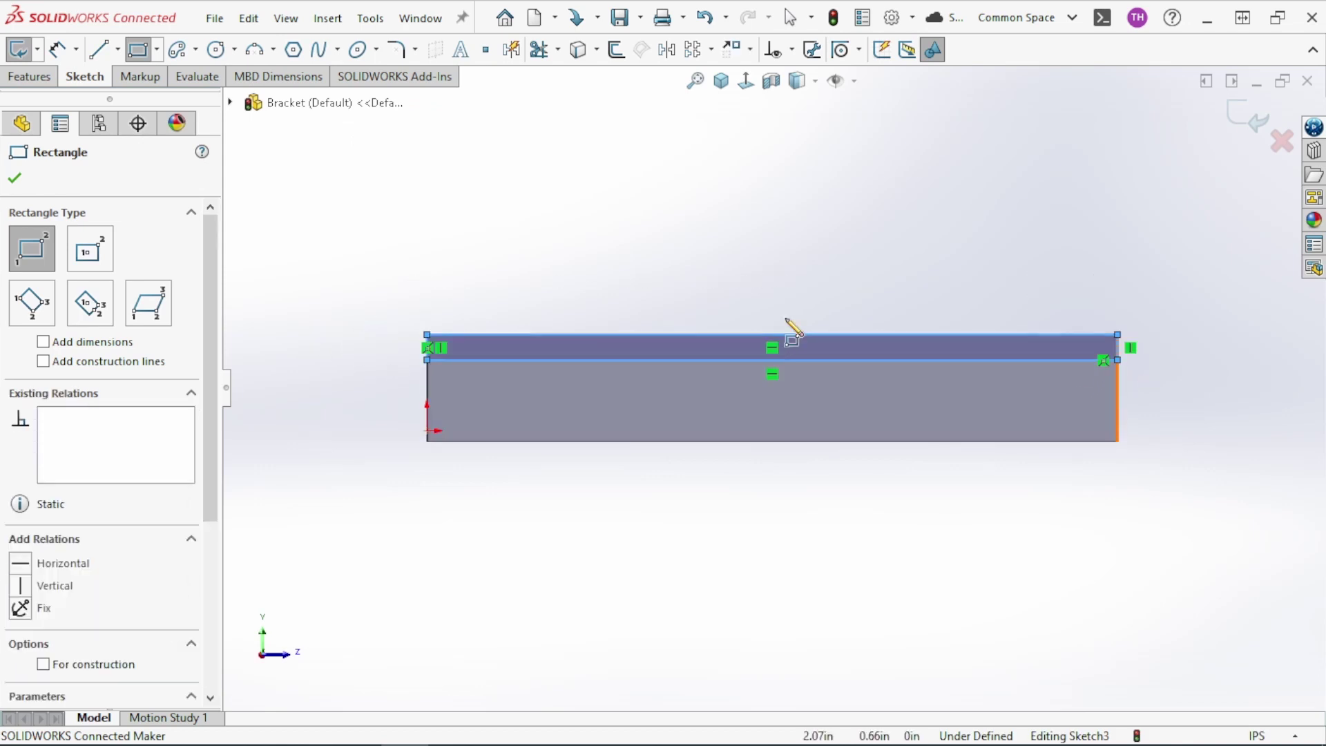
pyautogui.press('Escape')
# - Dimension the height of the strip rectangle on the side face to 0.12 in
pyautogui.press('d')
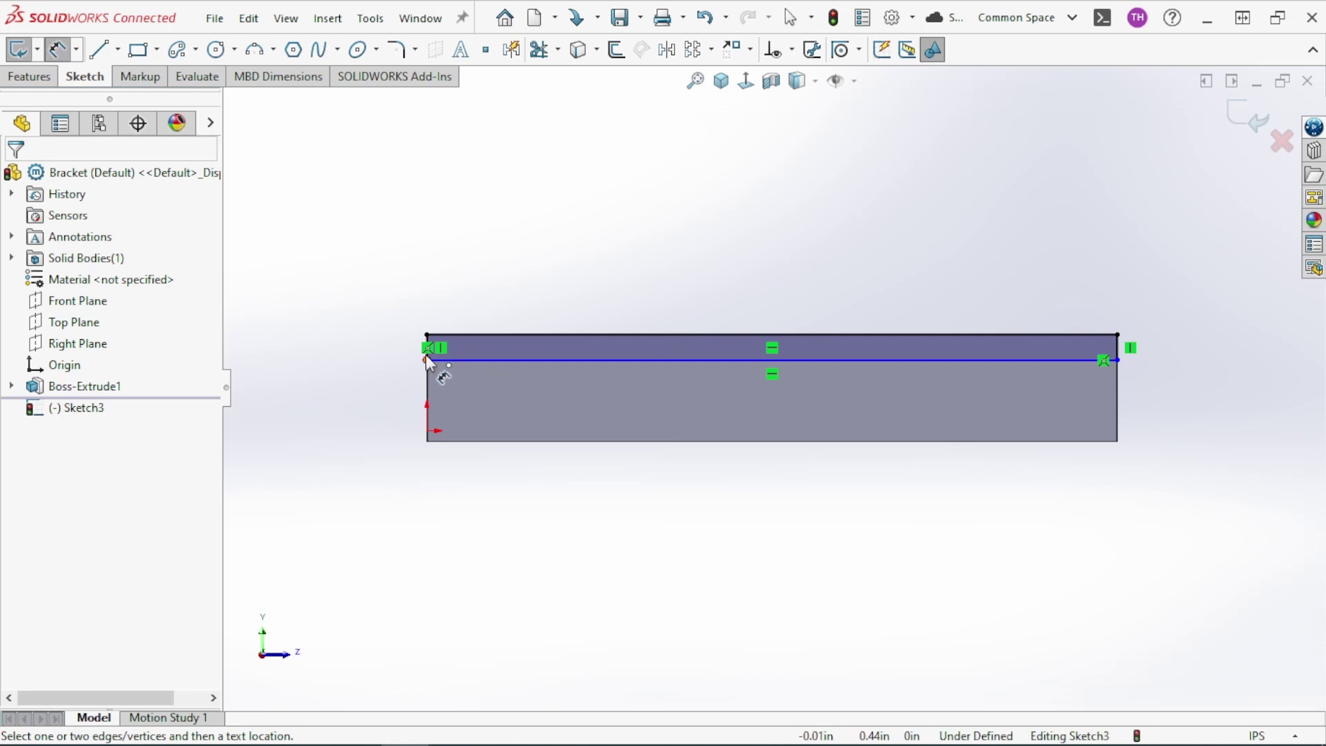
pyautogui.scroll(-4, 425, 355)
pyautogui.click(525, 366)
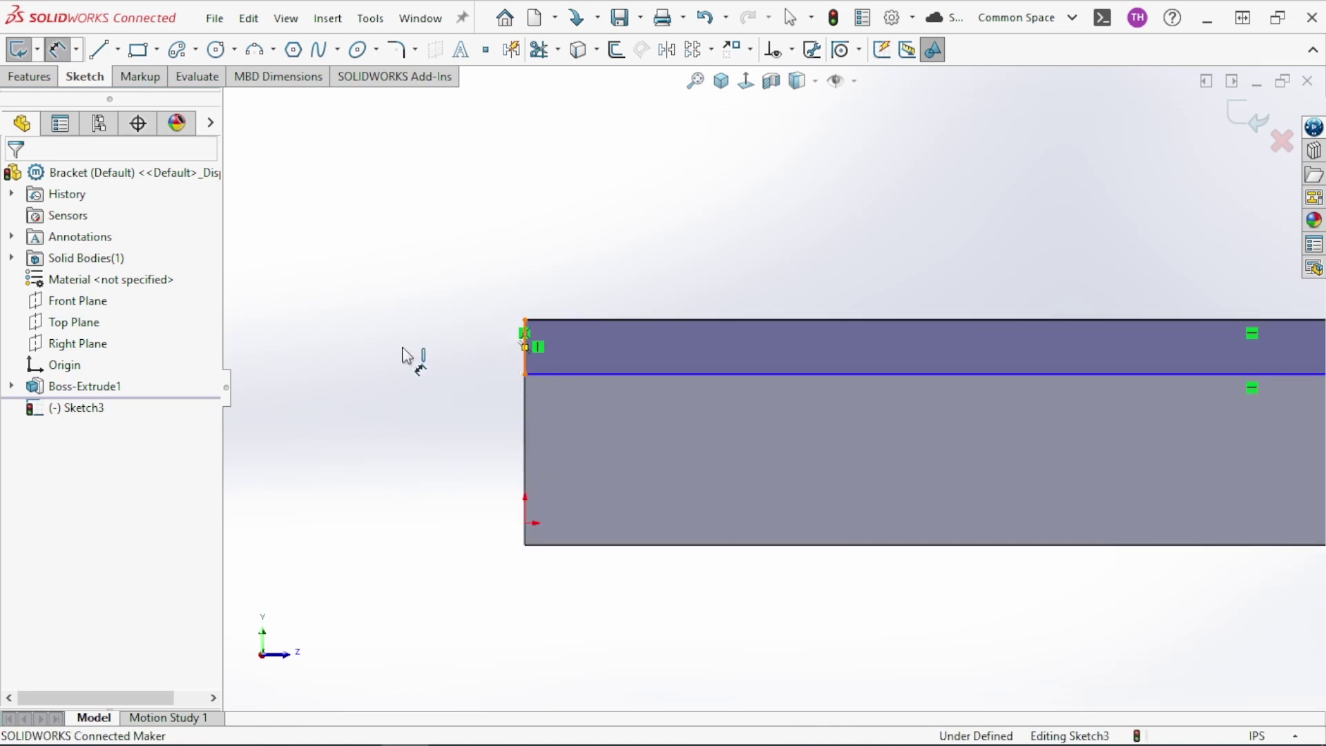
pyautogui.click(406, 357)
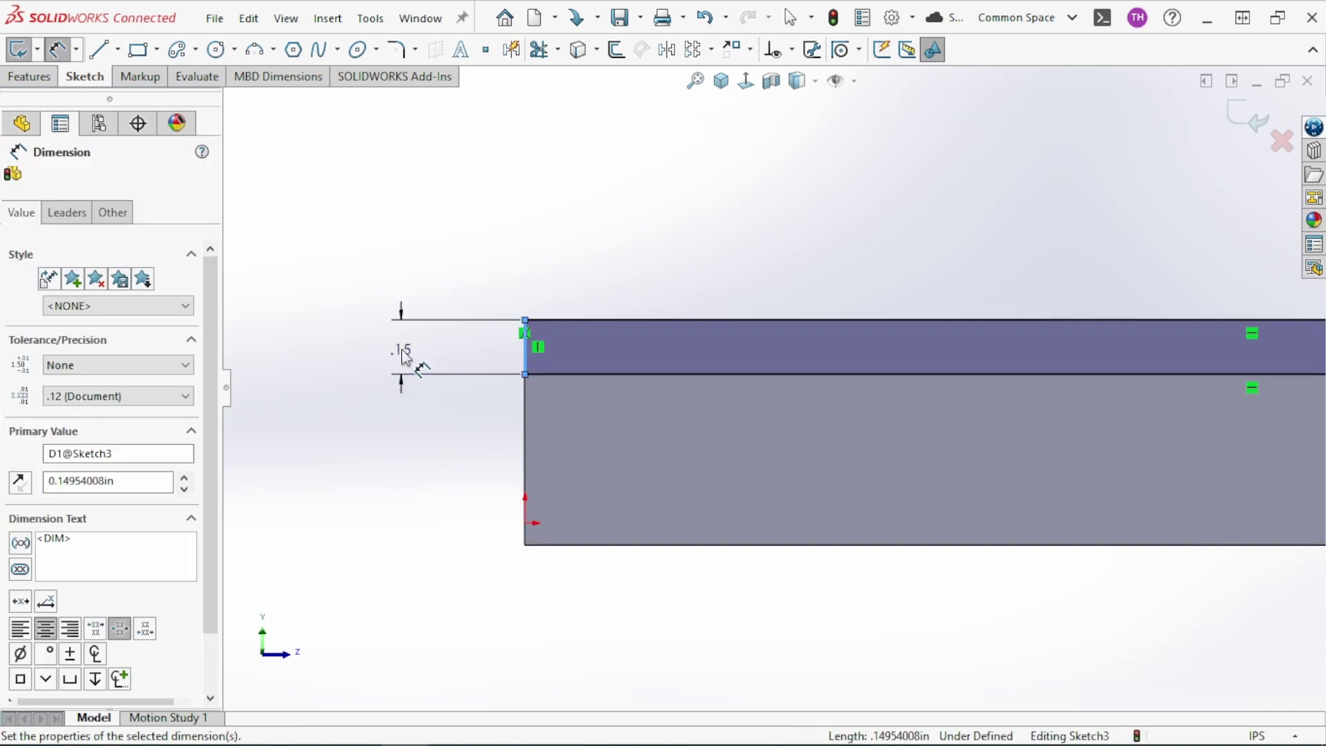
pyautogui.write('.12')
pyautogui.press('Return')
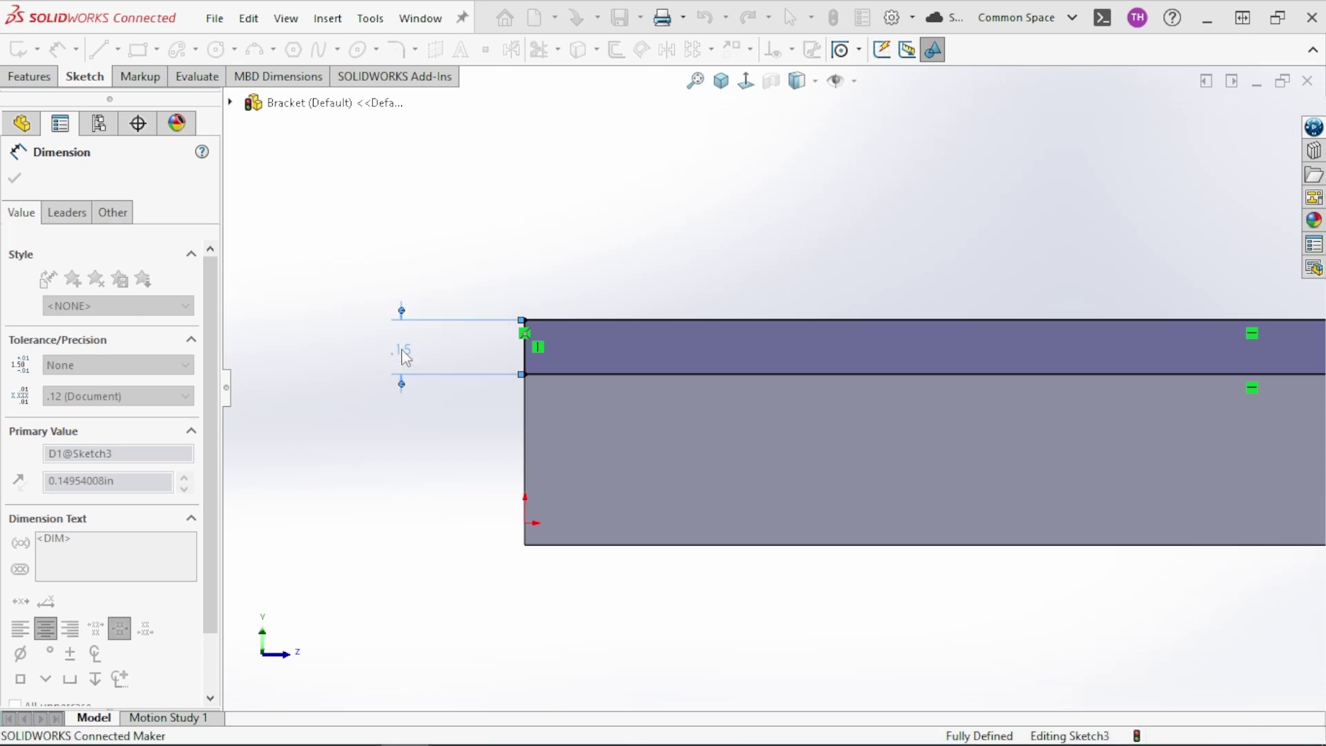
# - Extrude the strip outward from the side face as a blind boss 0.25 in deep, merged with the tube
pyautogui.scroll(3, 705, 241)
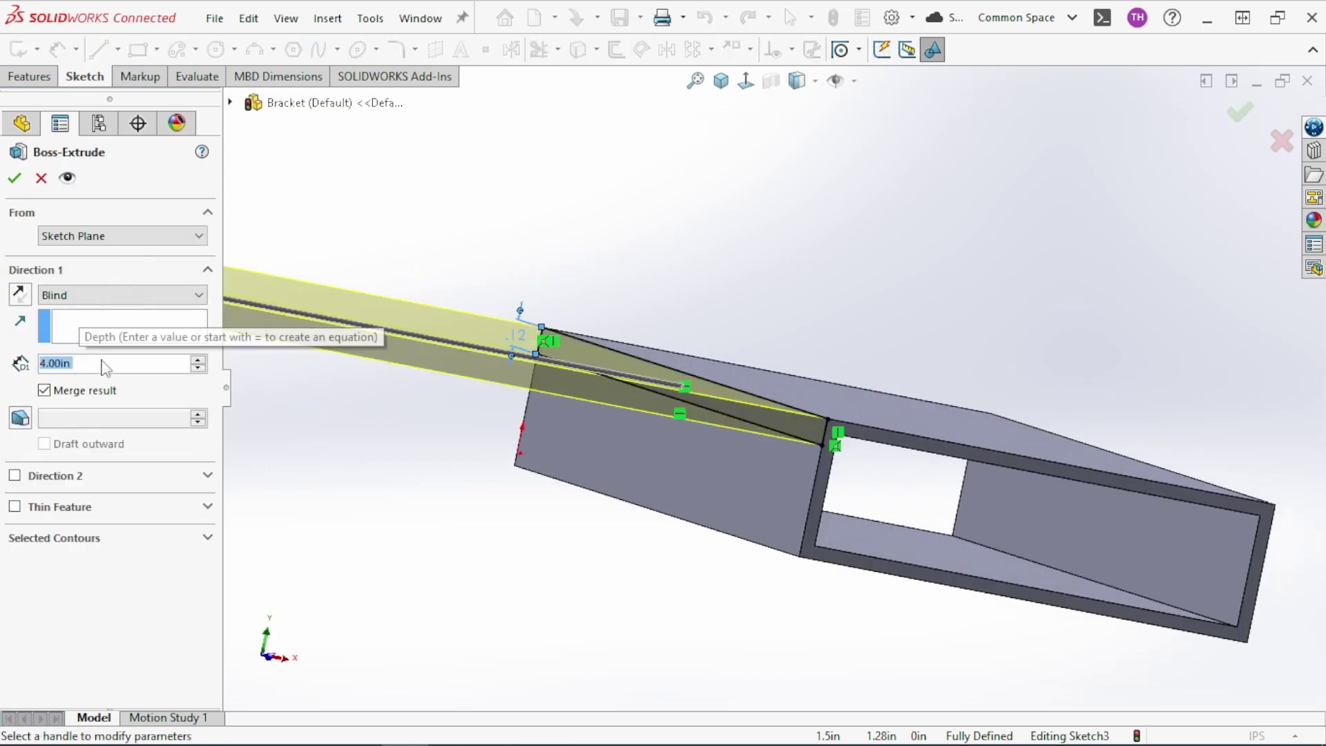
pyautogui.write('.25')
pyautogui.press('Return')
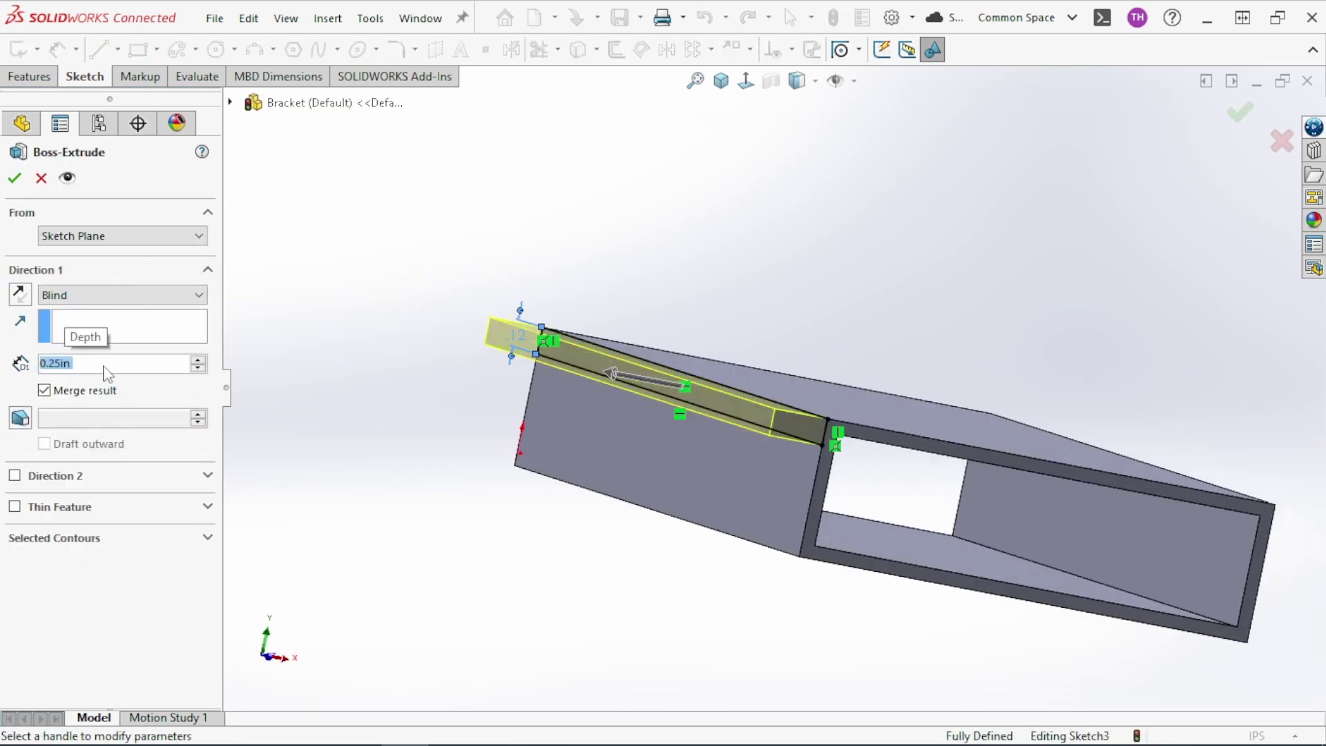
pyautogui.click(14, 177)
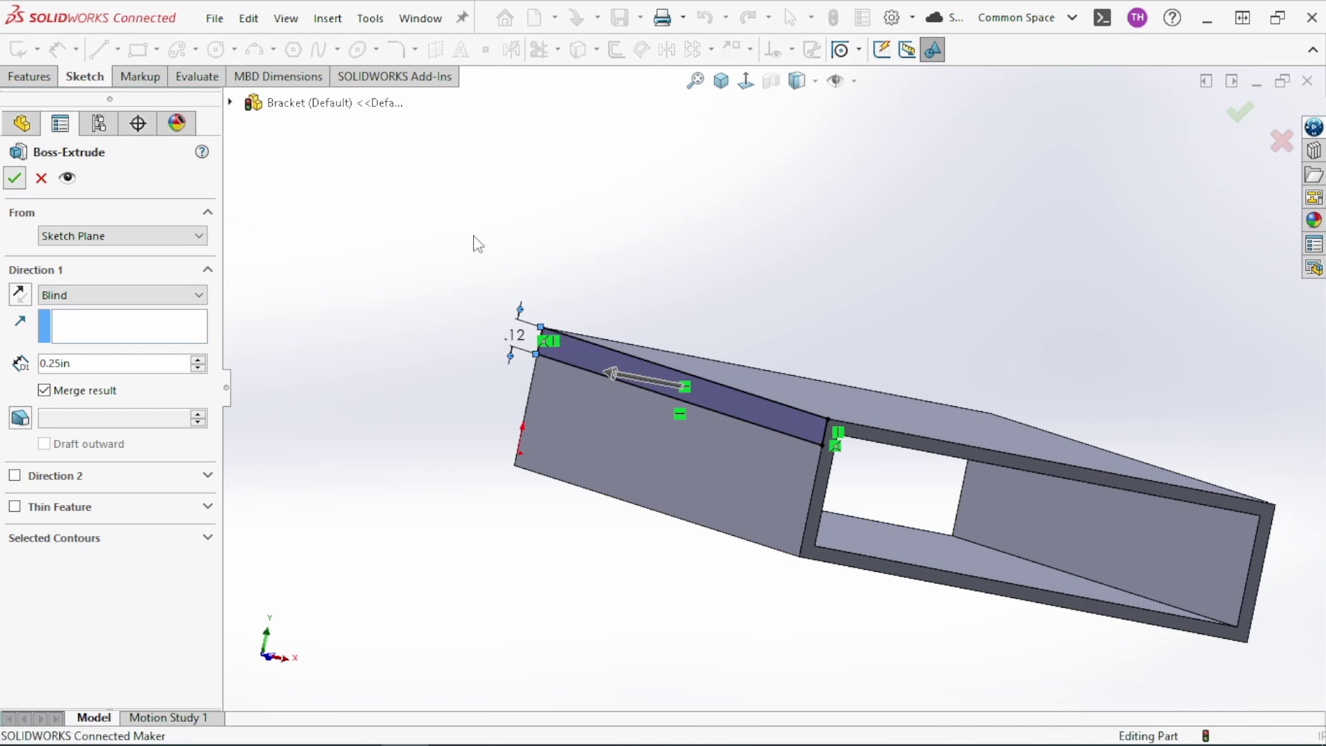
pyautogui.click(427, 235)
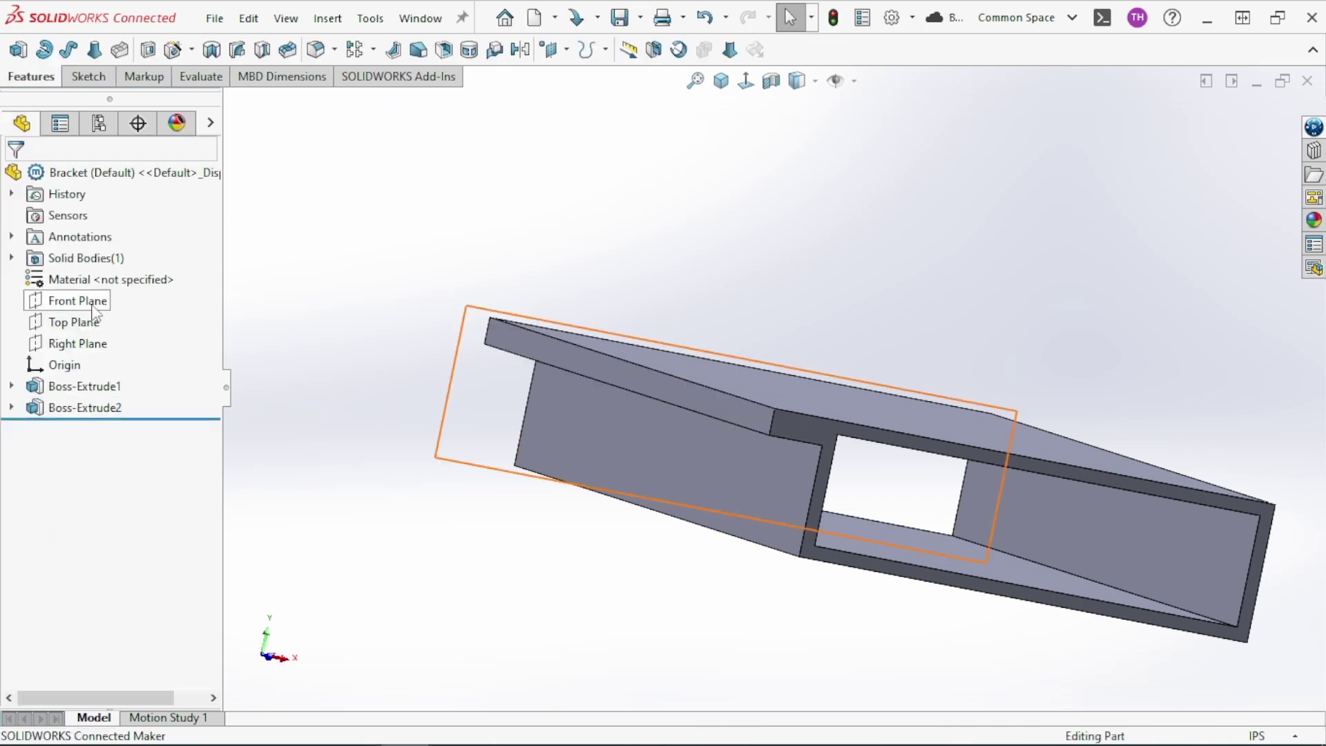
# - Mirror the side flange extrusion about the Right Plane to the tube's opposite side
pyautogui.click(76, 343)
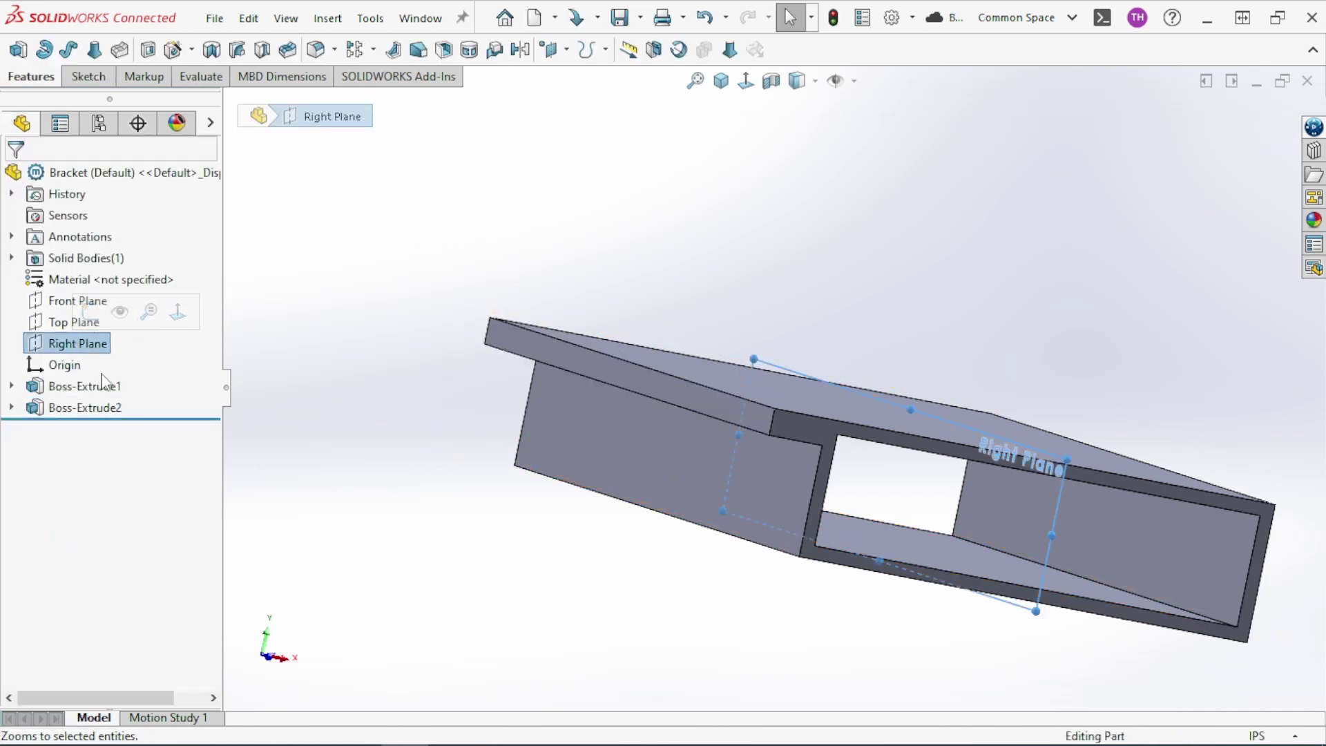
pyautogui.keyDown('ctrl'); pyautogui.click(91, 409); pyautogui.keyUp('ctrl')
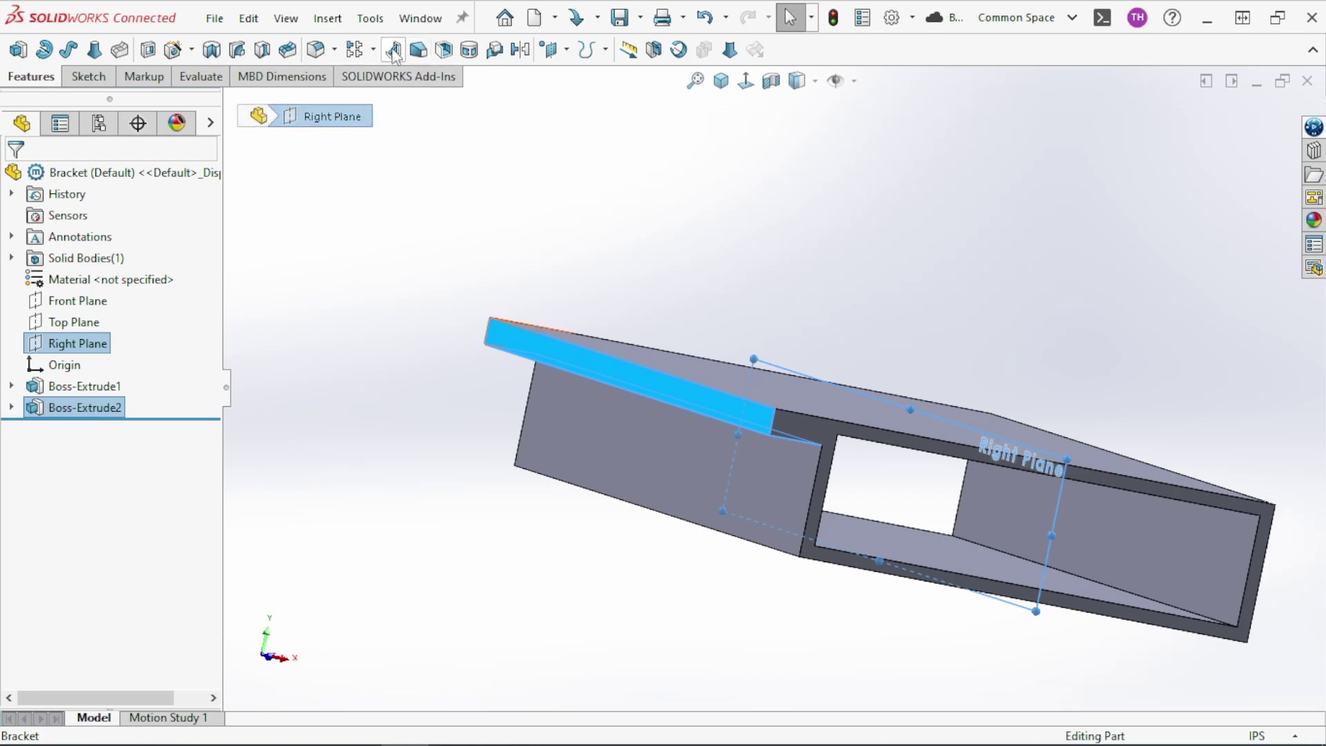
pyautogui.click(373, 49)
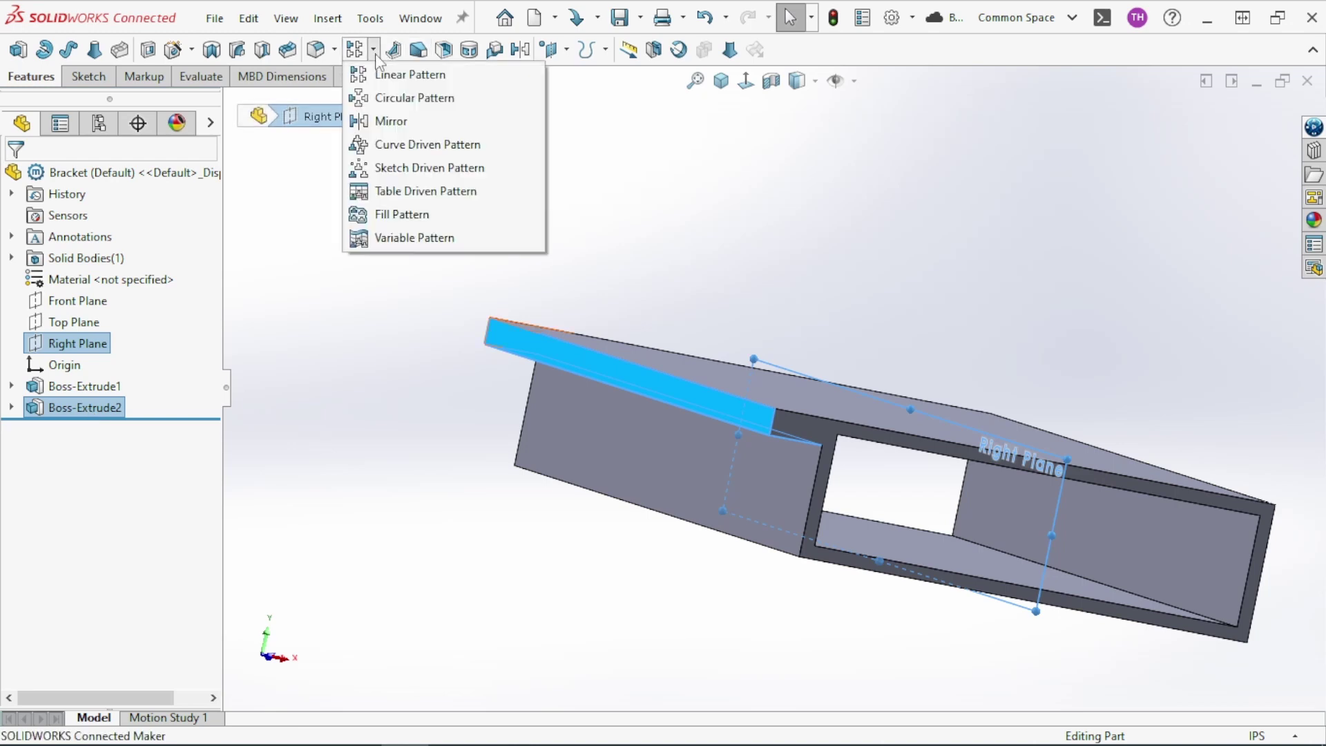
pyautogui.click(391, 121)
pyautogui.moveTo(758, 210); pyautogui.dragTo(1024, 106, button='middle')
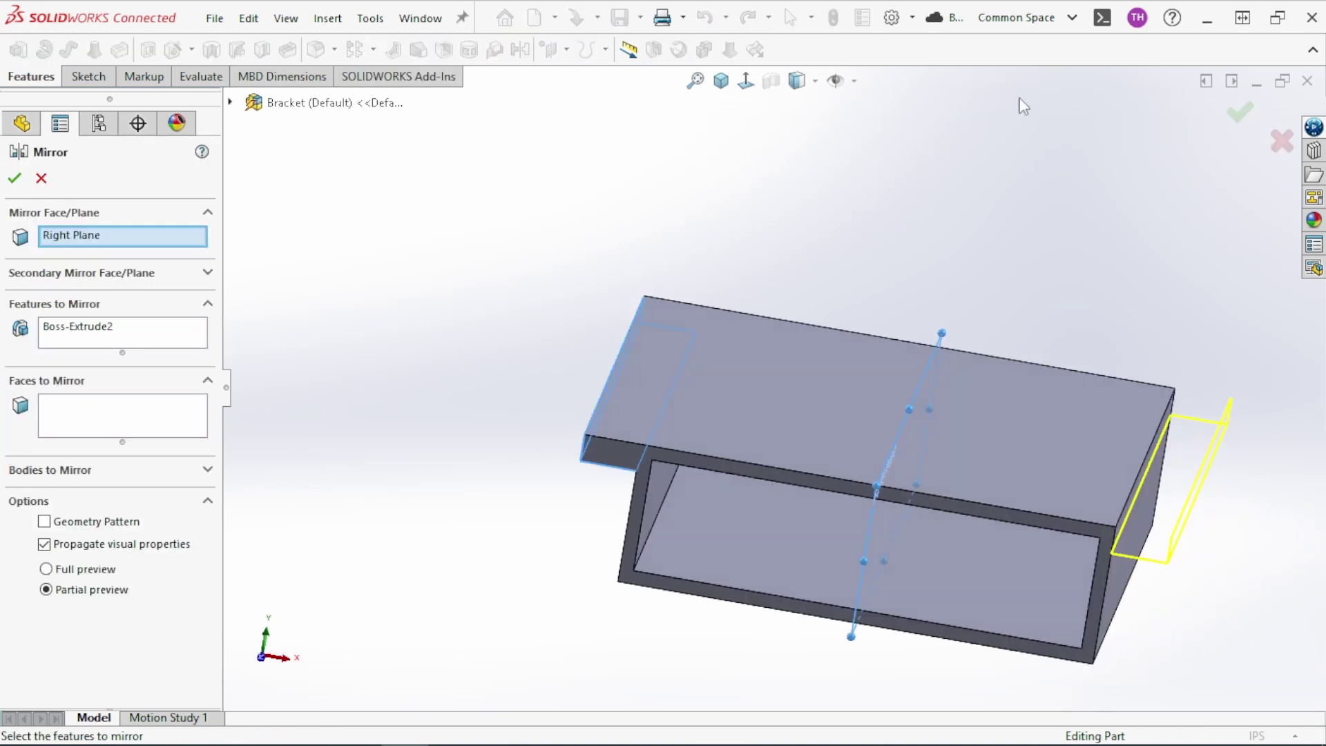
pyautogui.click(1249, 119)
# - Roll the feature history back to just before the mirror feature
pyautogui.moveTo(749, 225); pyautogui.dragTo(549, 290, button='middle')
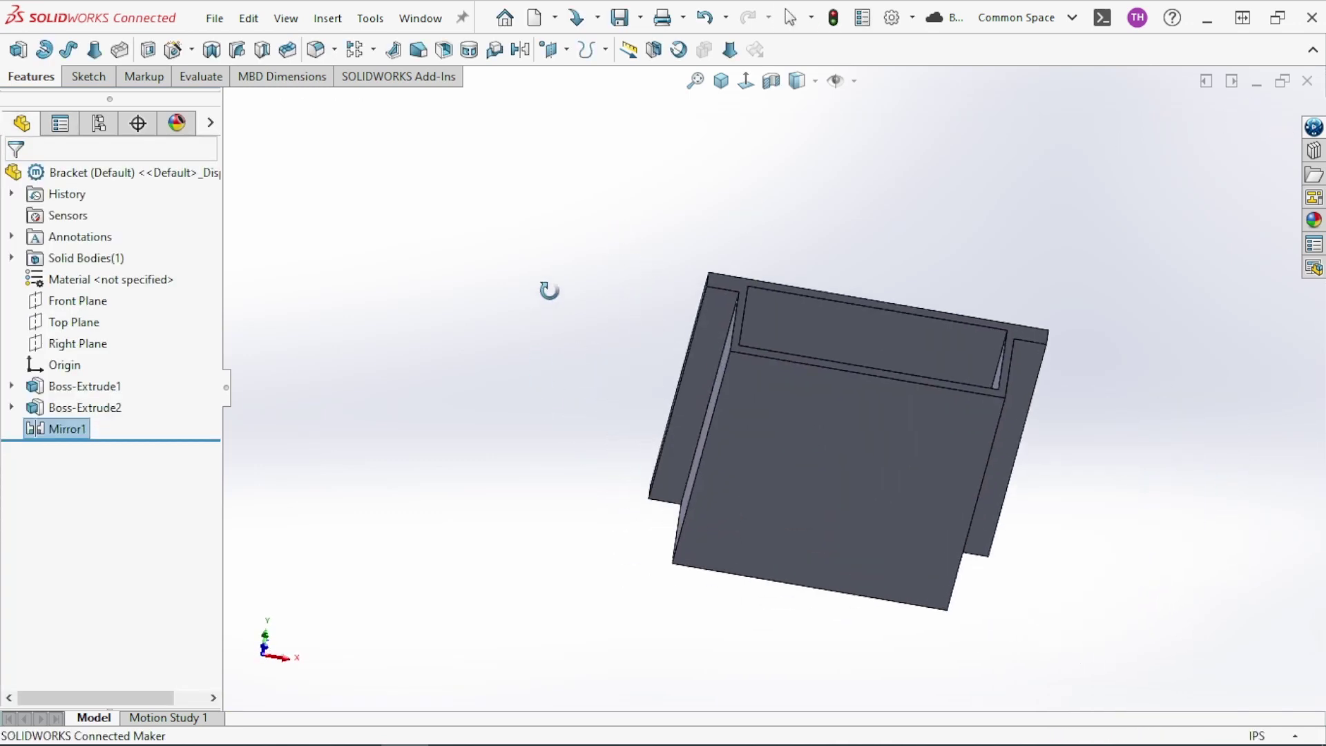
pyautogui.click(714, 315)
pyautogui.click(474, 334)
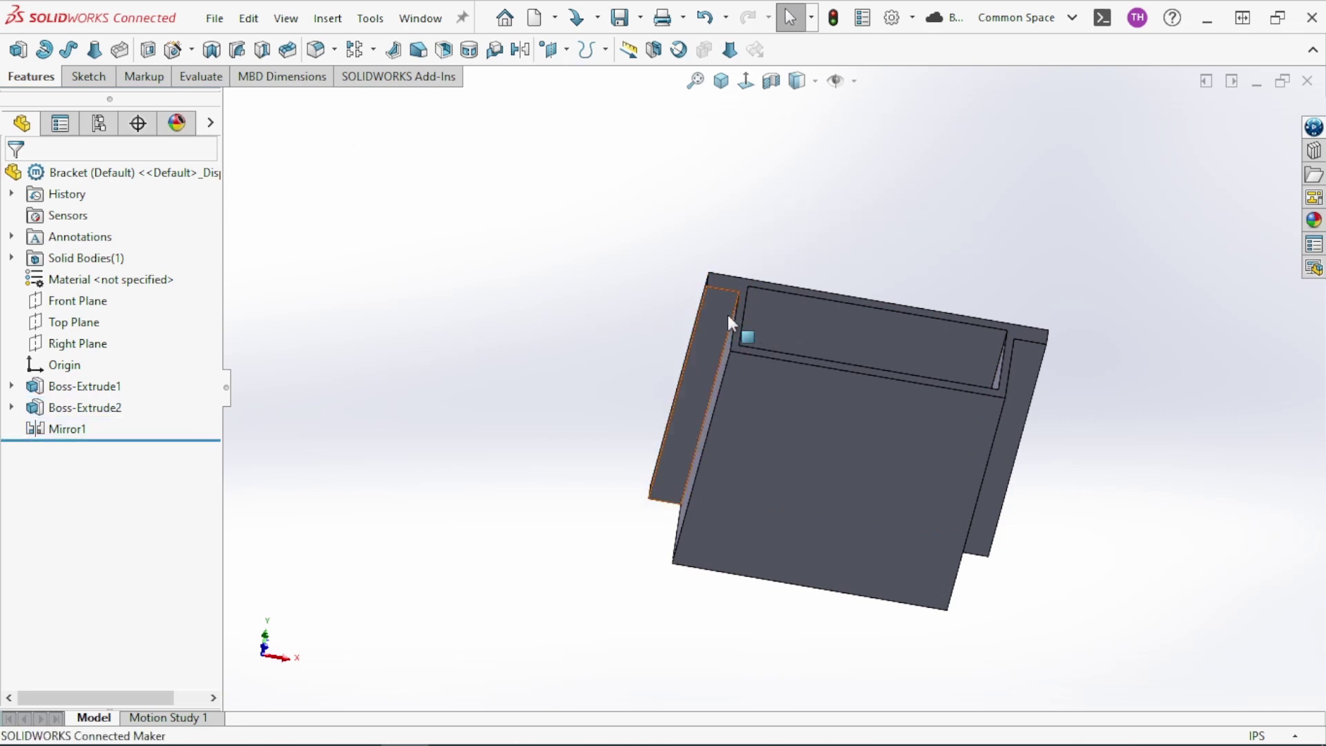
pyautogui.moveTo(195, 440); pyautogui.dragTo(200, 418)
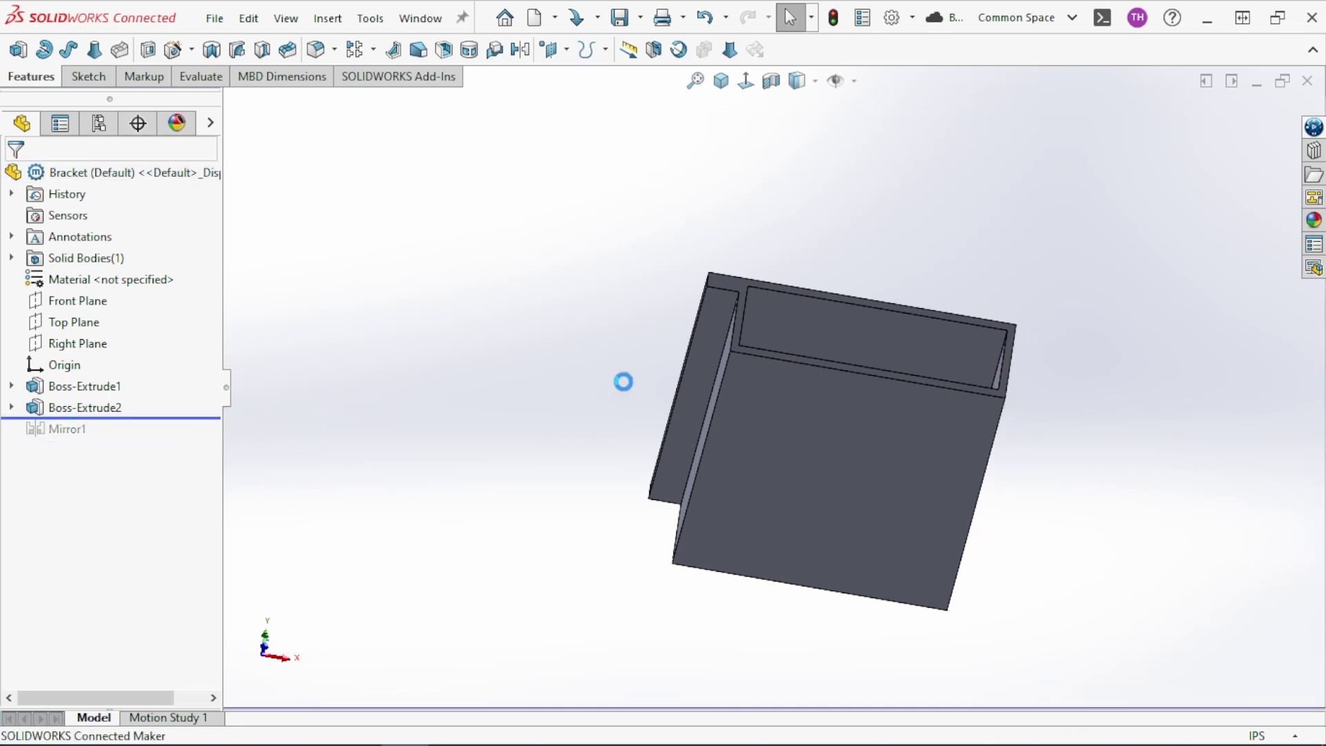
# - Start a Hole Wizard countersink on the flange's underside as an ANSI Inch Flat Head Screw (82), size #8
pyautogui.click(715, 338)
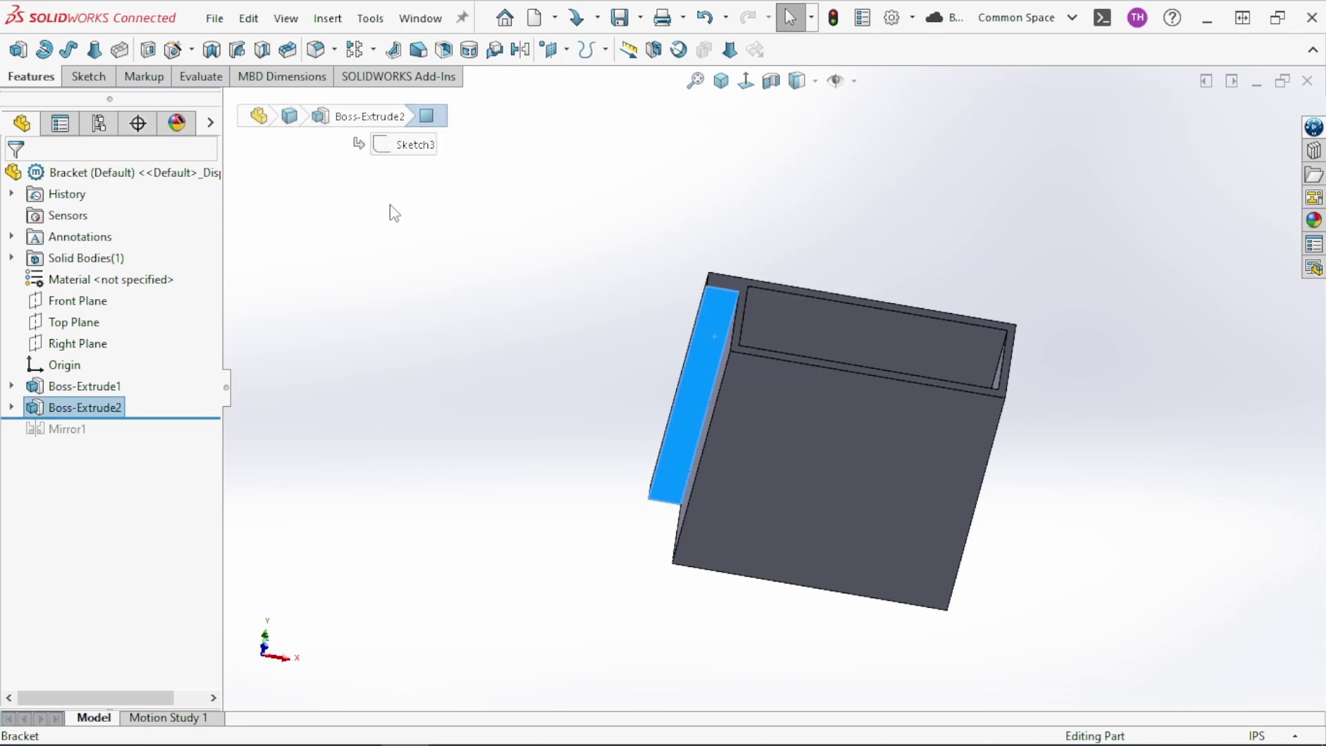
pyautogui.click(171, 51)
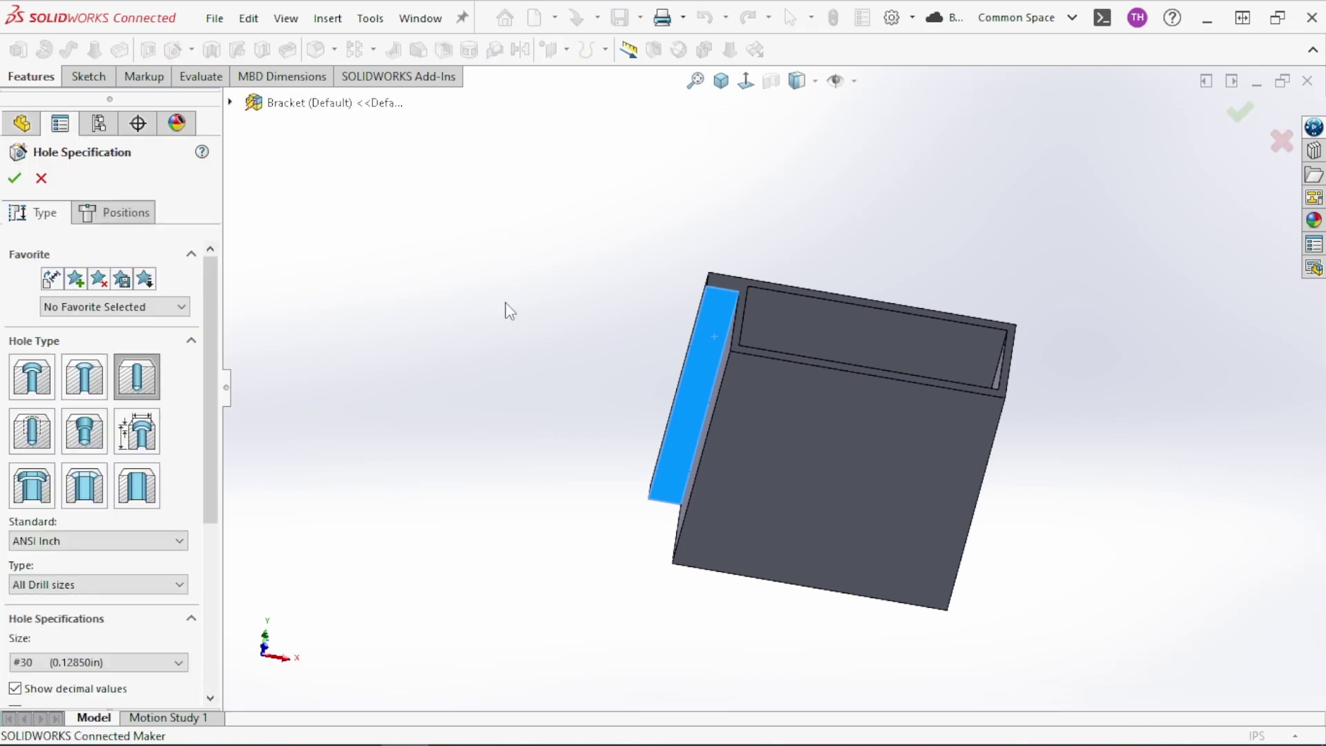
pyautogui.click(81, 379)
pyautogui.moveTo(215, 390); pyautogui.dragTo(222, 481)
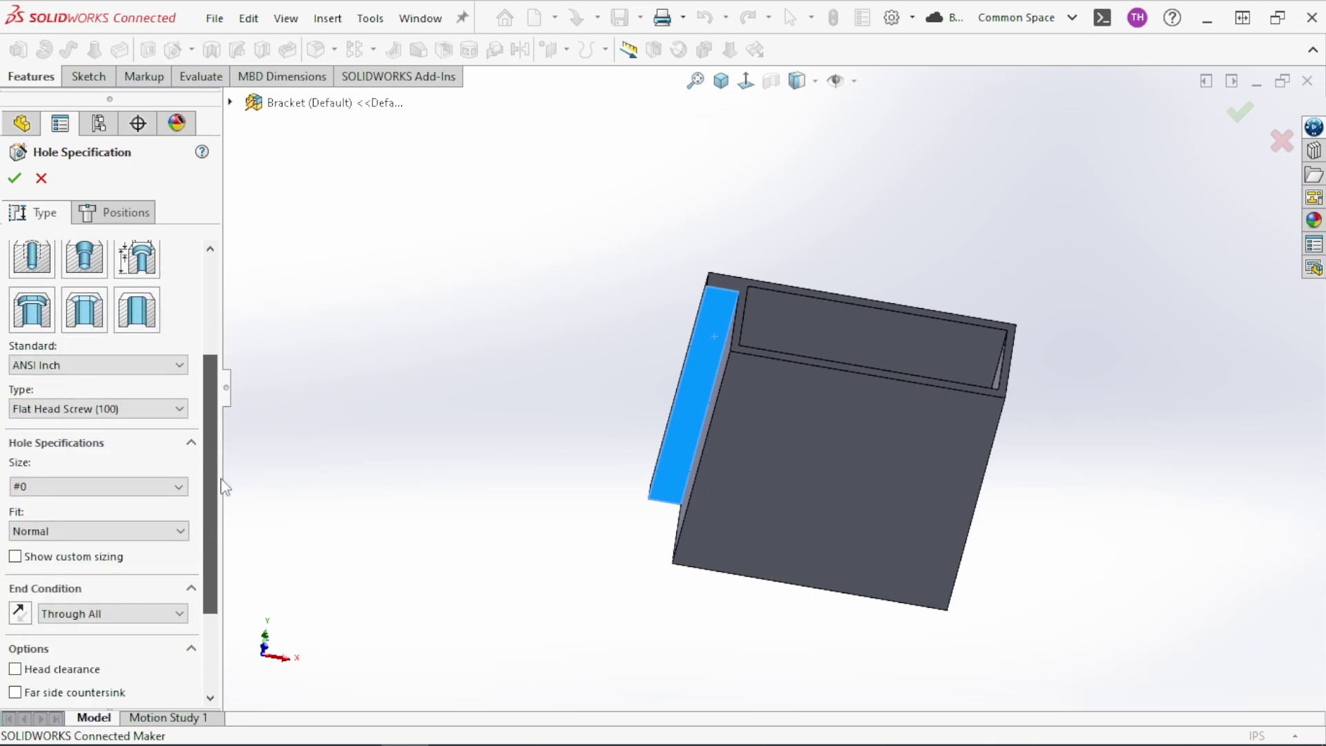
pyautogui.click(121, 411)
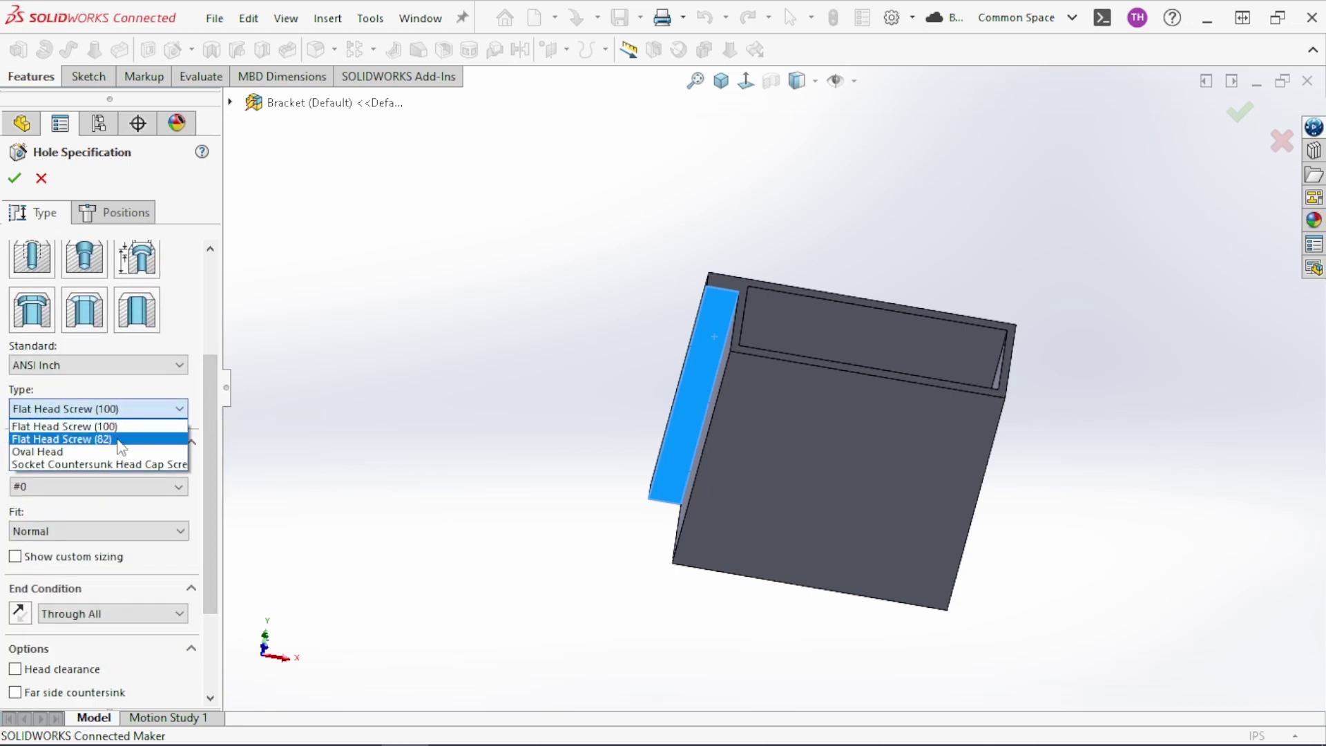
pyautogui.click(122, 439)
pyautogui.click(109, 487)
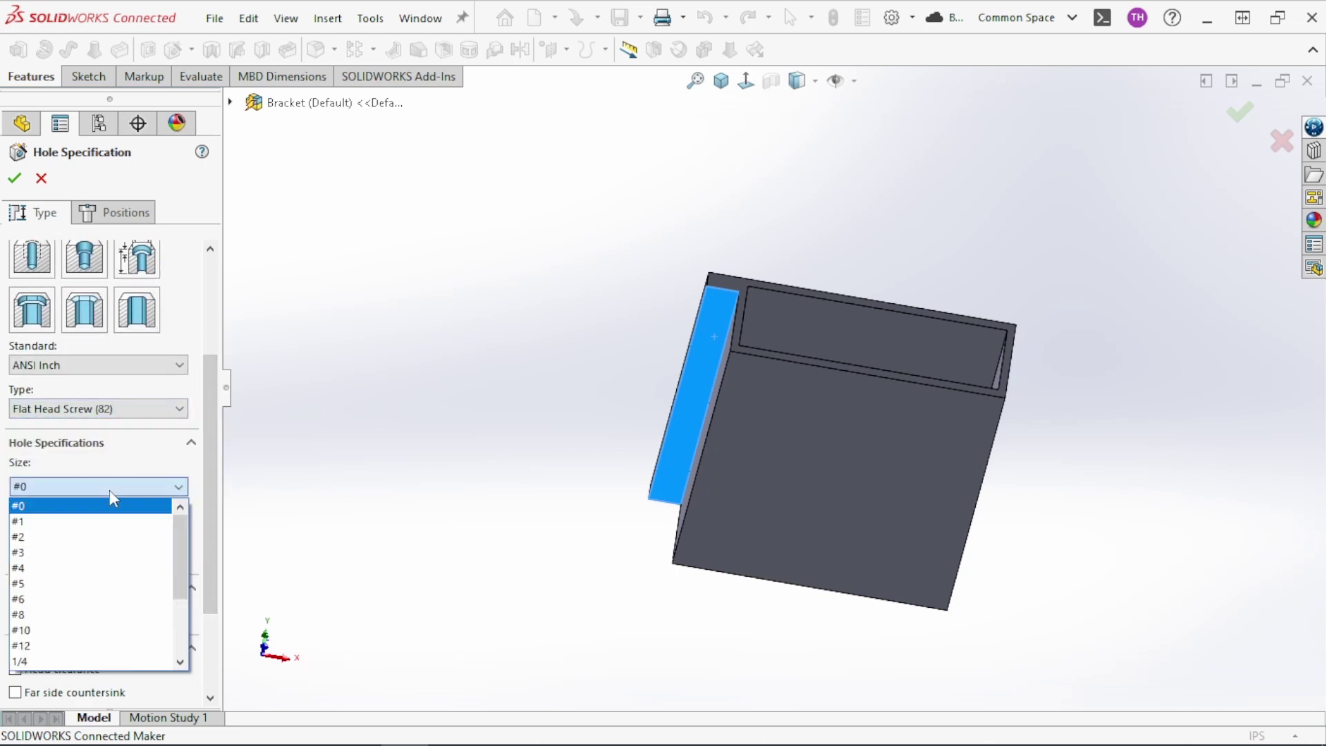
pyautogui.click(90, 615)
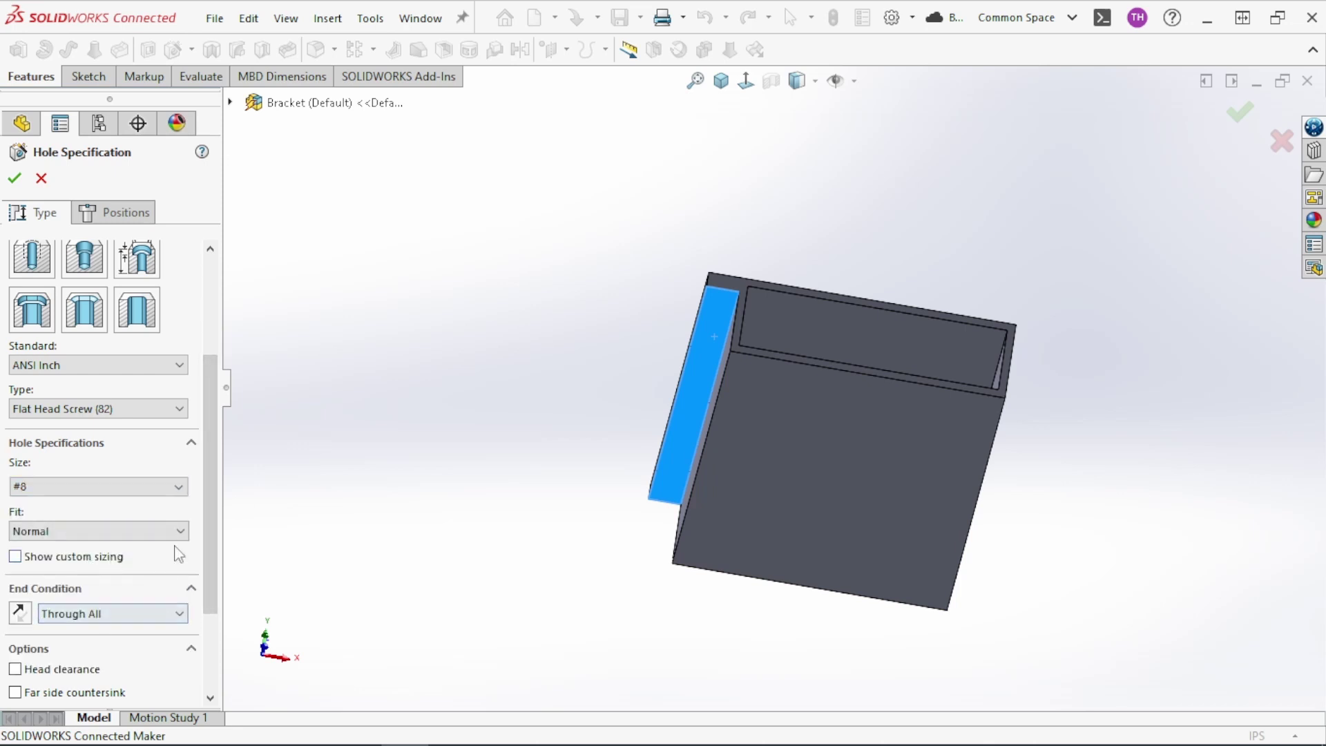
# - Enable custom sizing for the hole and set the countersink diameter to 0.375 in
pyautogui.moveTo(208, 525); pyautogui.dragTo(203, 608)
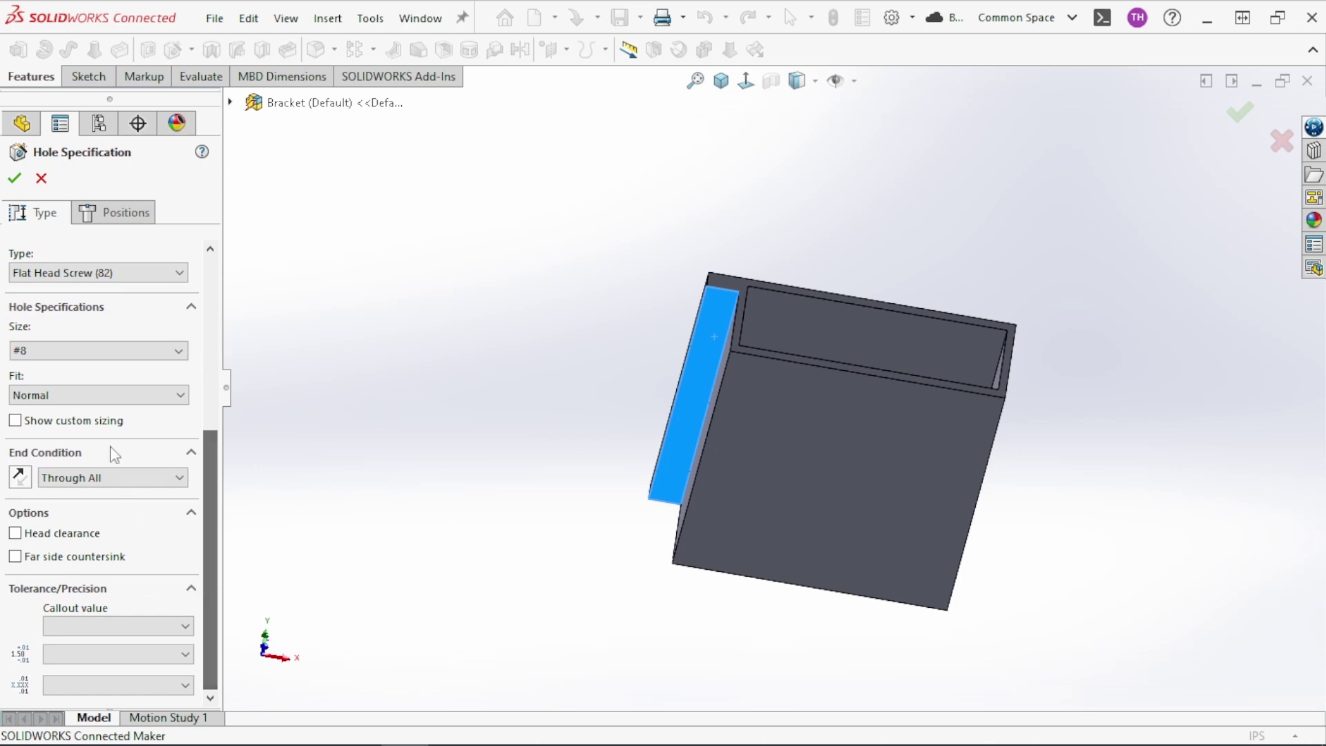
pyautogui.click(82, 424)
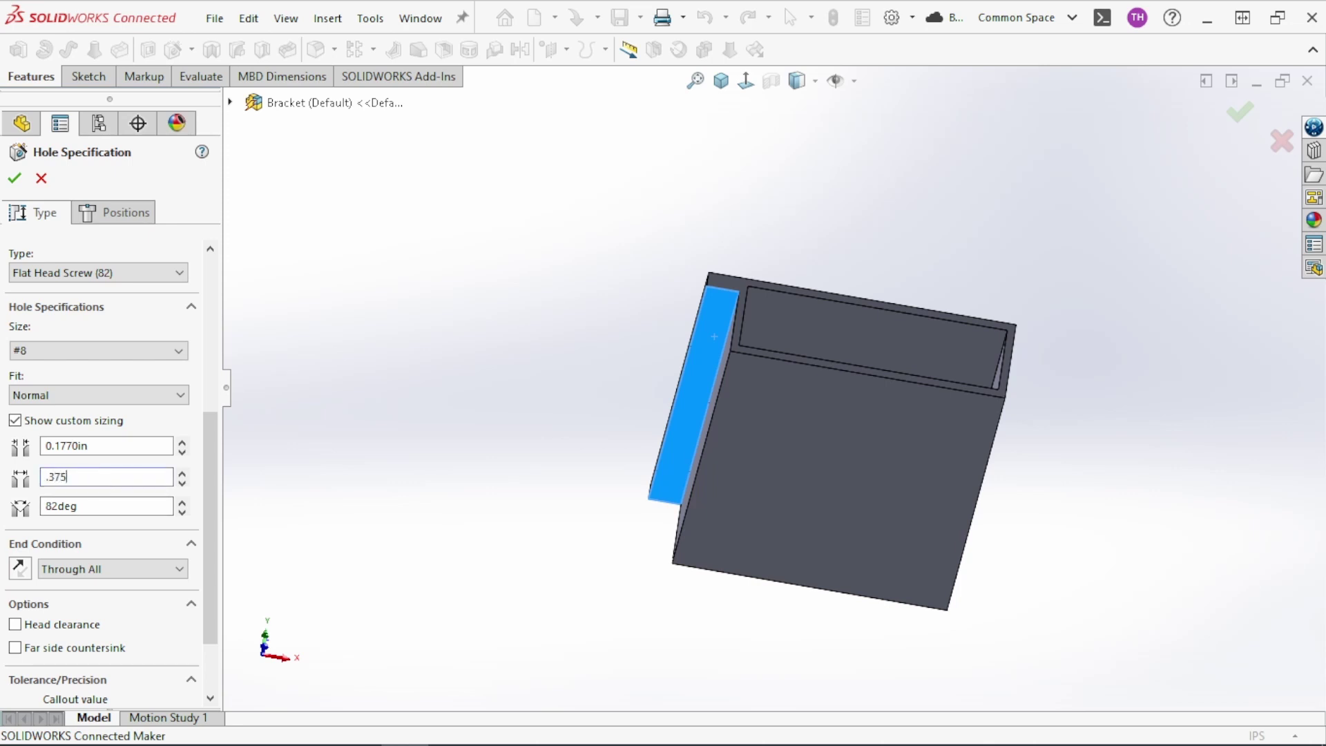
pyautogui.press('Return')
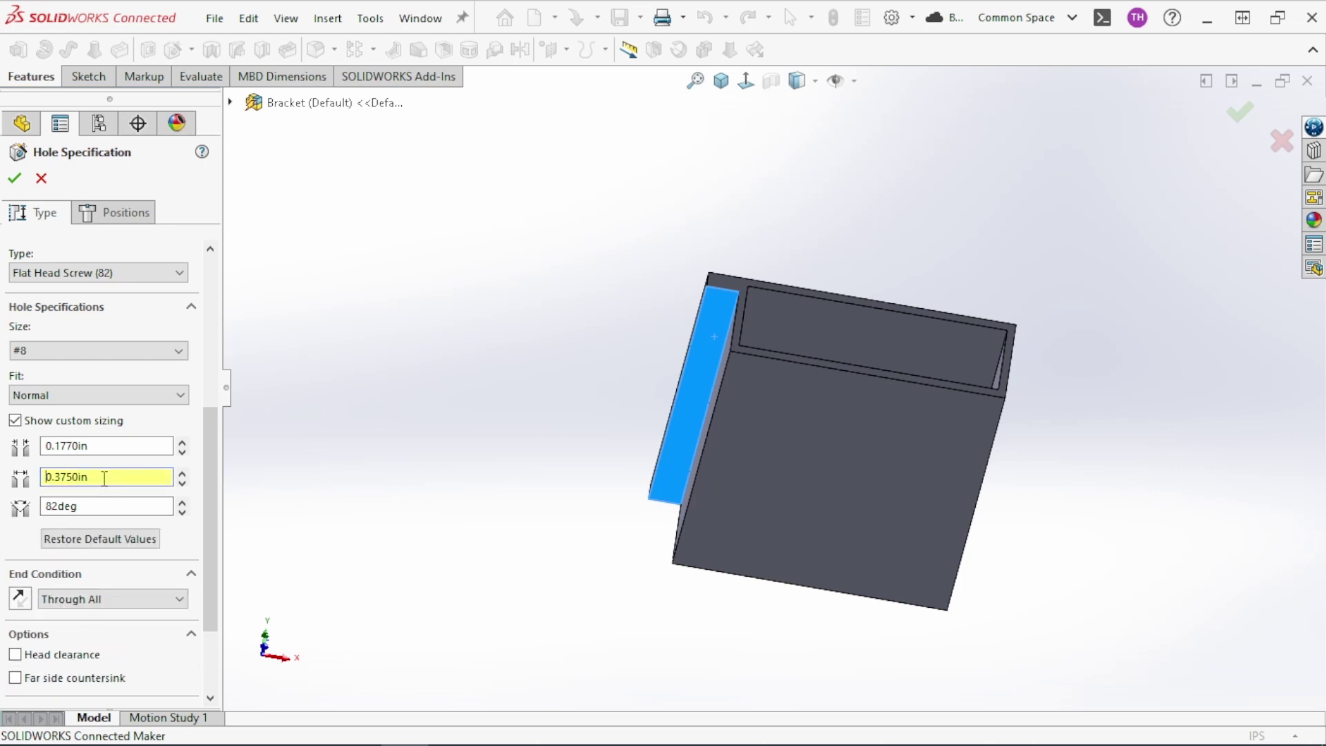
# - Place two countersunk holes on the flange's underside, about 0.68 in from the end at the origin and about 0.77 in from the opposite end
pyautogui.click(114, 215)
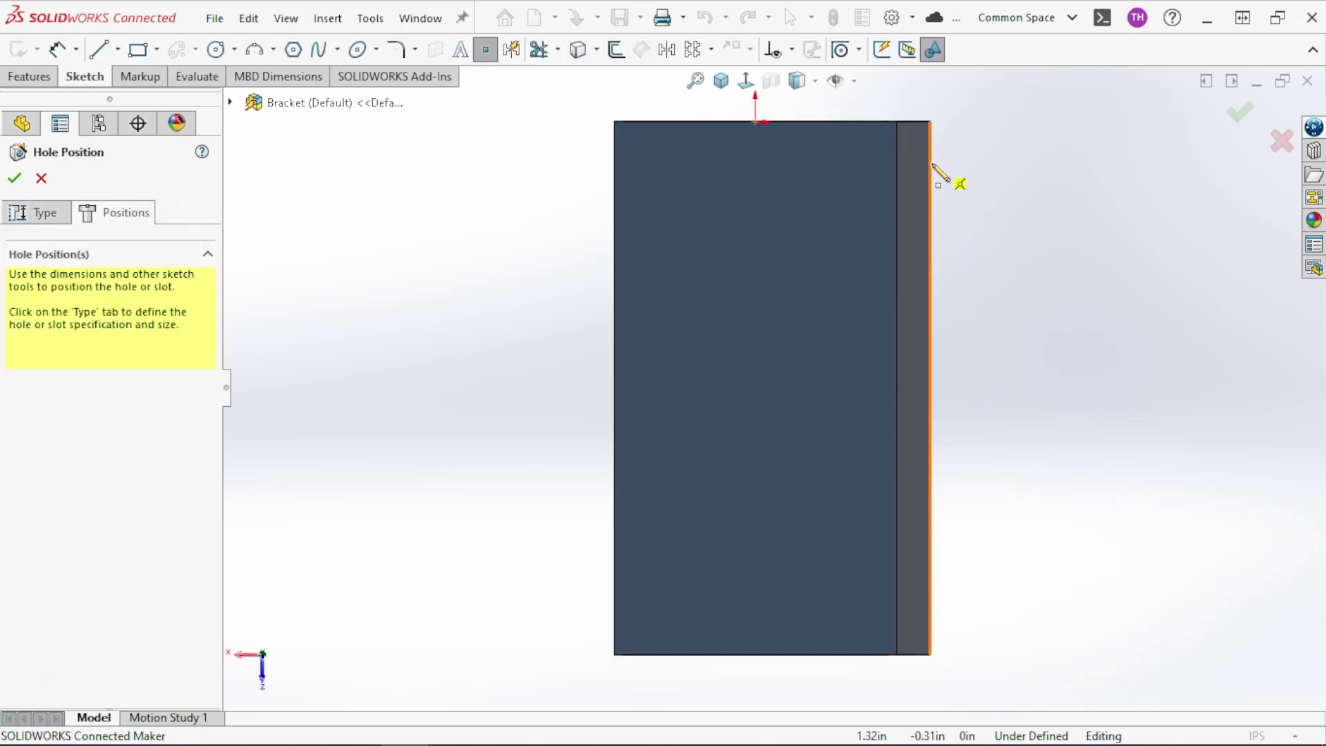
pyautogui.click(915, 213)
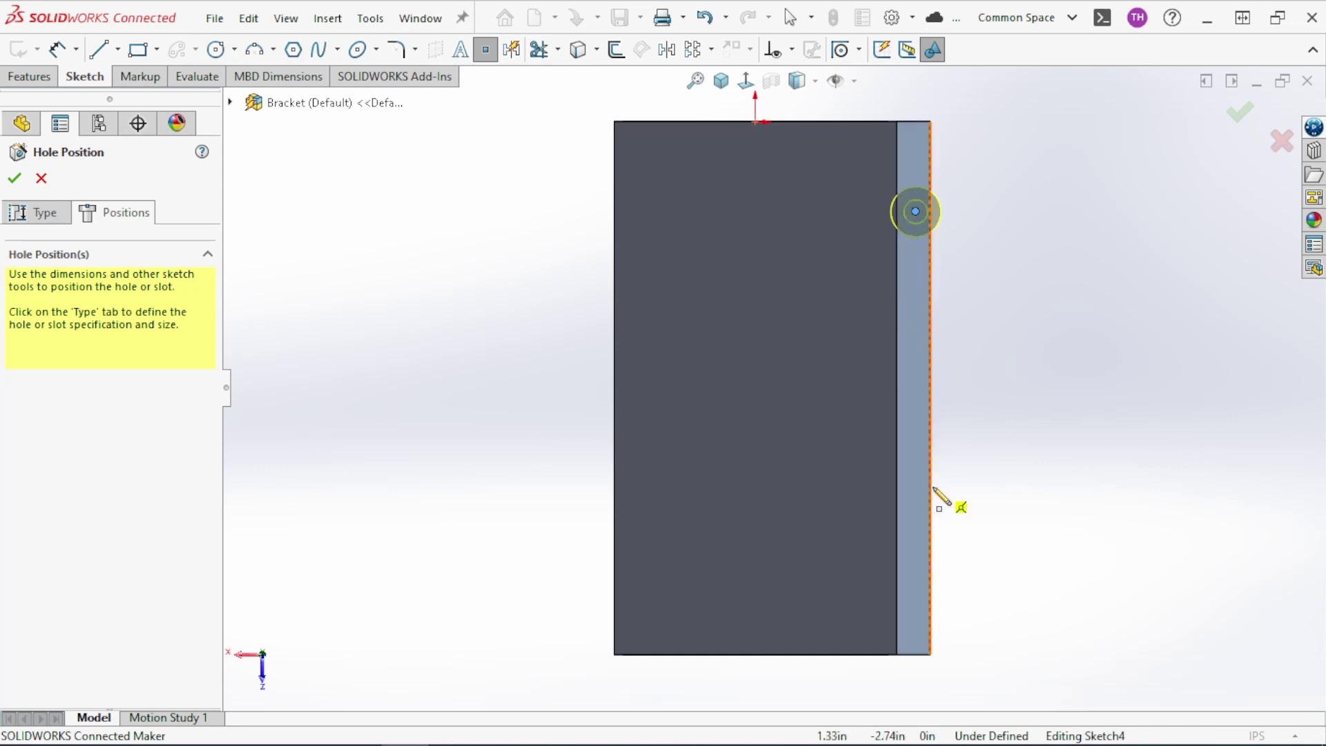
pyautogui.click(917, 553)
pyautogui.press('Escape')
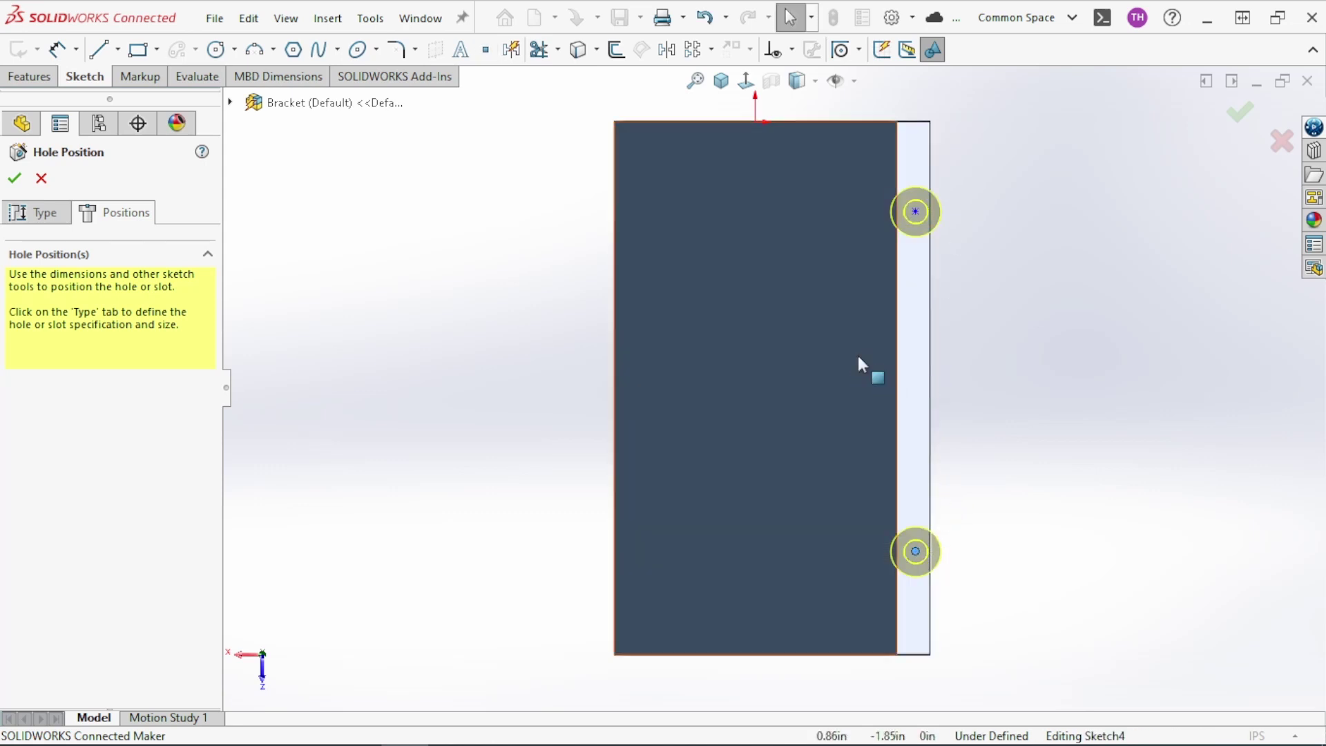
# - Dimension the horizontal distance from the origin to the hole nearest it as 1.22 in
pyautogui.press('d')
pyautogui.click(755, 123)
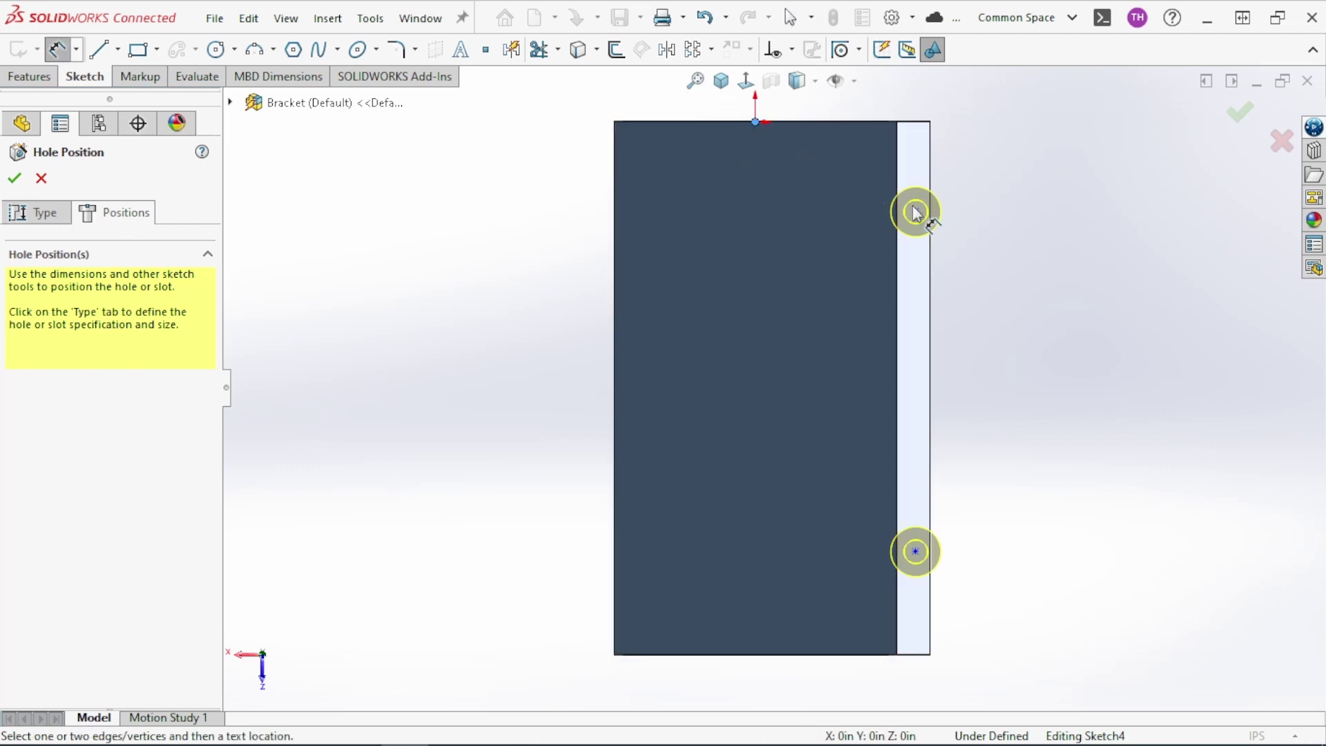
pyautogui.click(915, 211)
pyautogui.scroll(1, 822, 124)
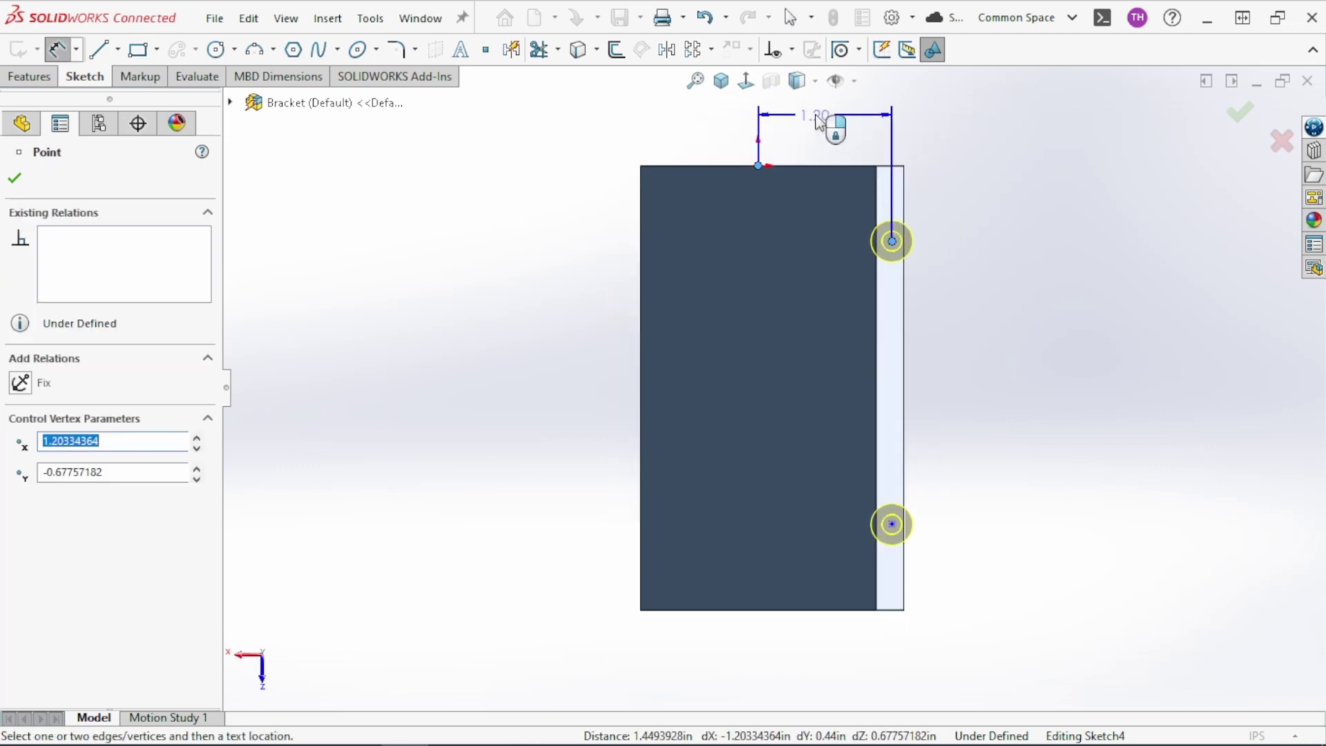
pyautogui.click(815, 116)
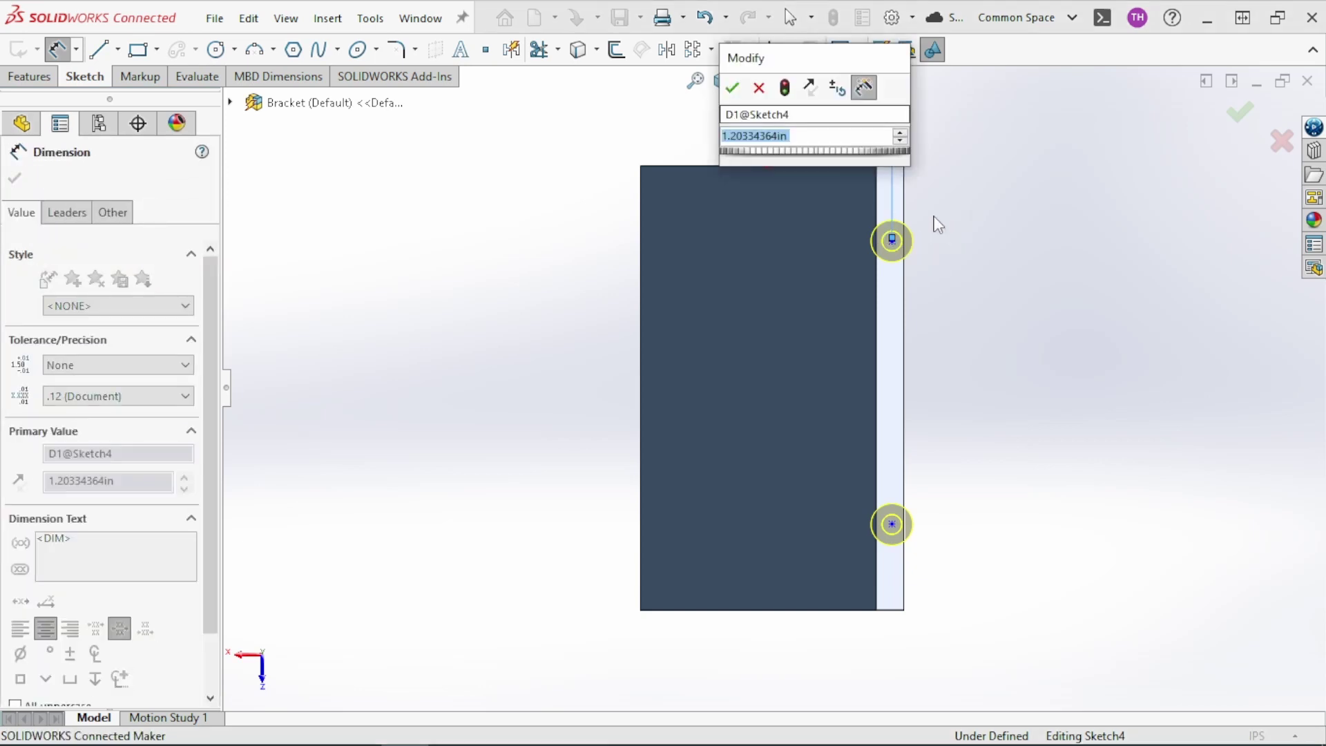
pyautogui.write('1.22')
pyautogui.press('Return')
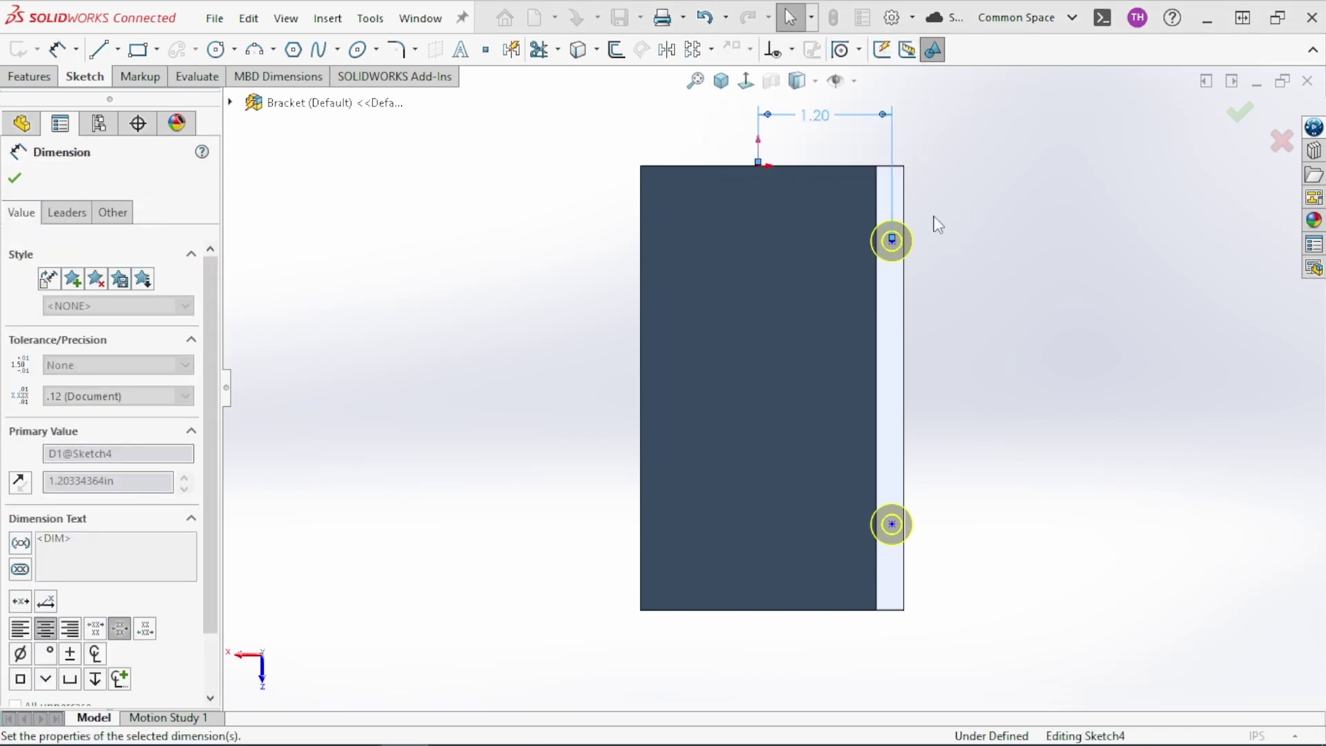
# - Set the horizontal distance between the origin and the hole to 1.25 in
pyautogui.doubleClick(815, 114)
pyautogui.write('1.25')
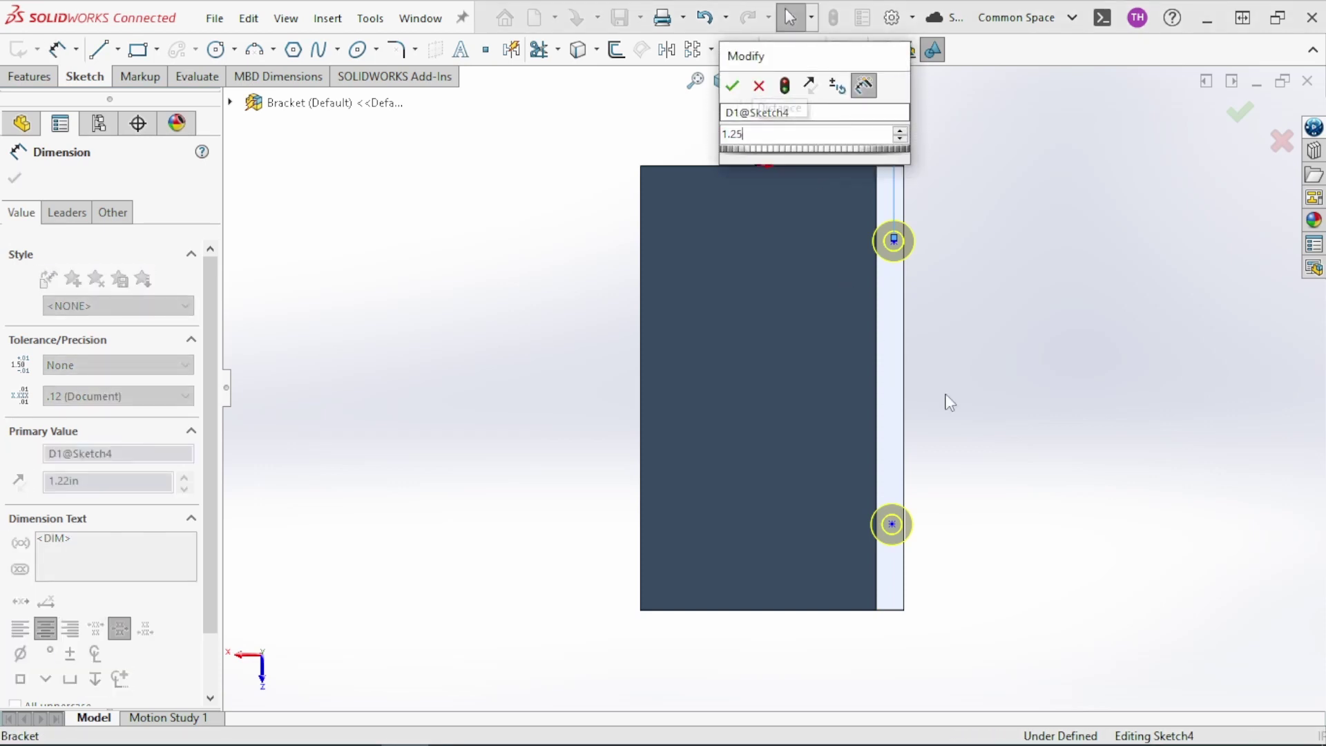
pyautogui.press('Return')
pyautogui.press('Escape')
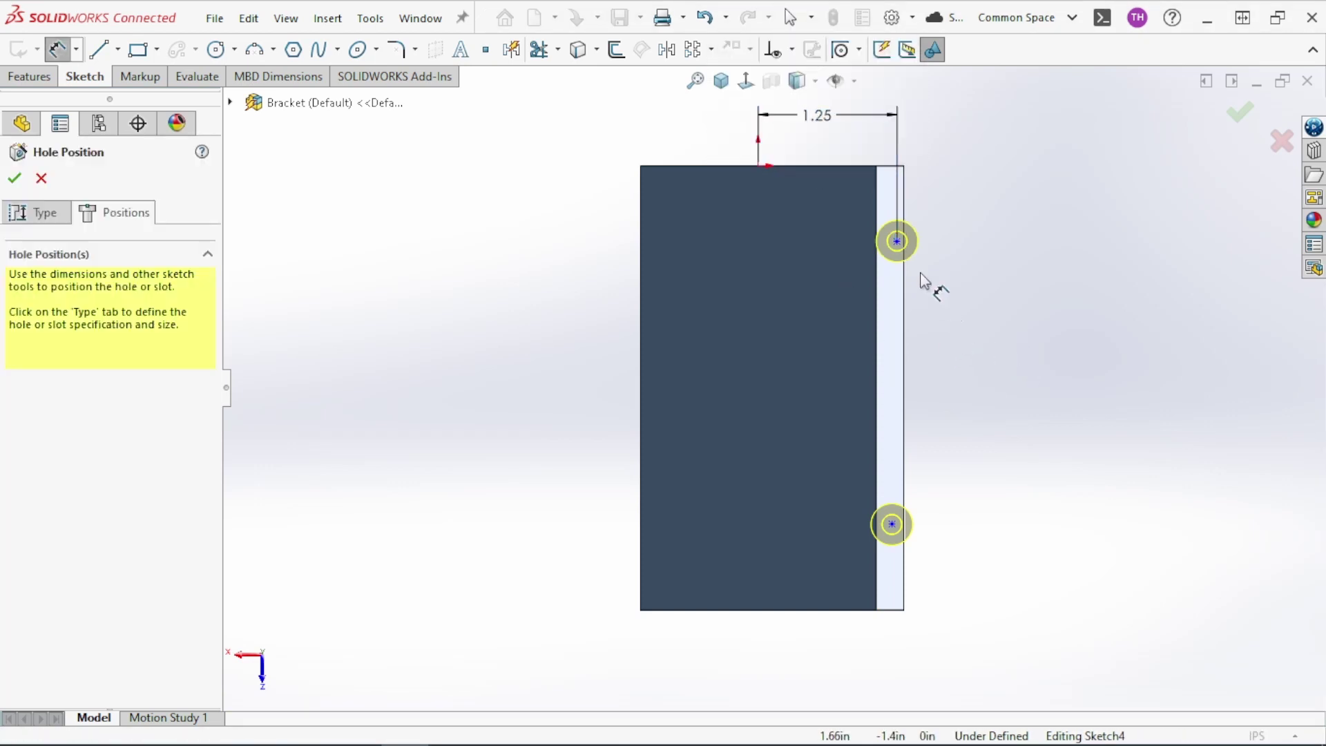
# - Align the two hole center points with a Vertical relation
pyautogui.click(898, 241)
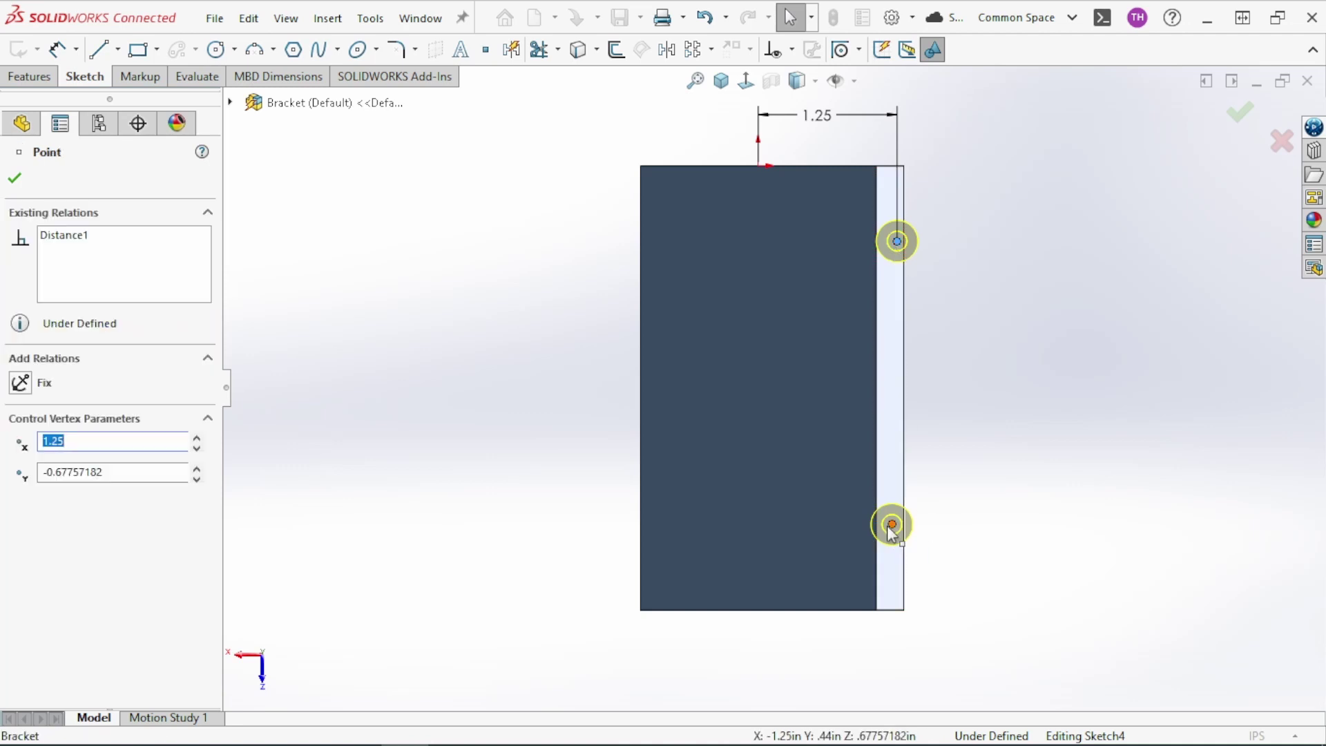
pyautogui.keyDown('ctrl'); pyautogui.click(891, 525); pyautogui.keyUp('ctrl')
pyautogui.click(54, 520)
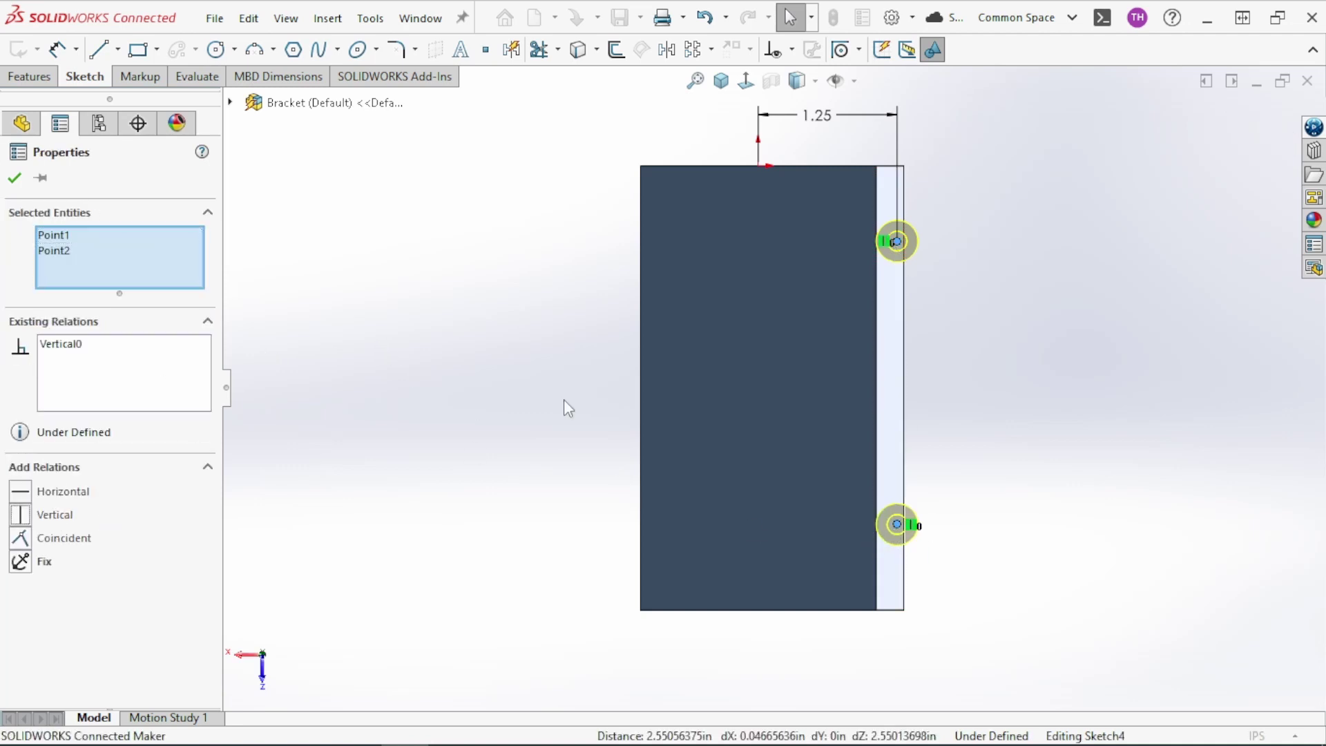
pyautogui.click(926, 367)
# - Dimension the hole nearest the origin 1 in from the flange's adjacent end edge
pyautogui.moveTo(863, 207); pyautogui.dragTo(866, 172, button='right')
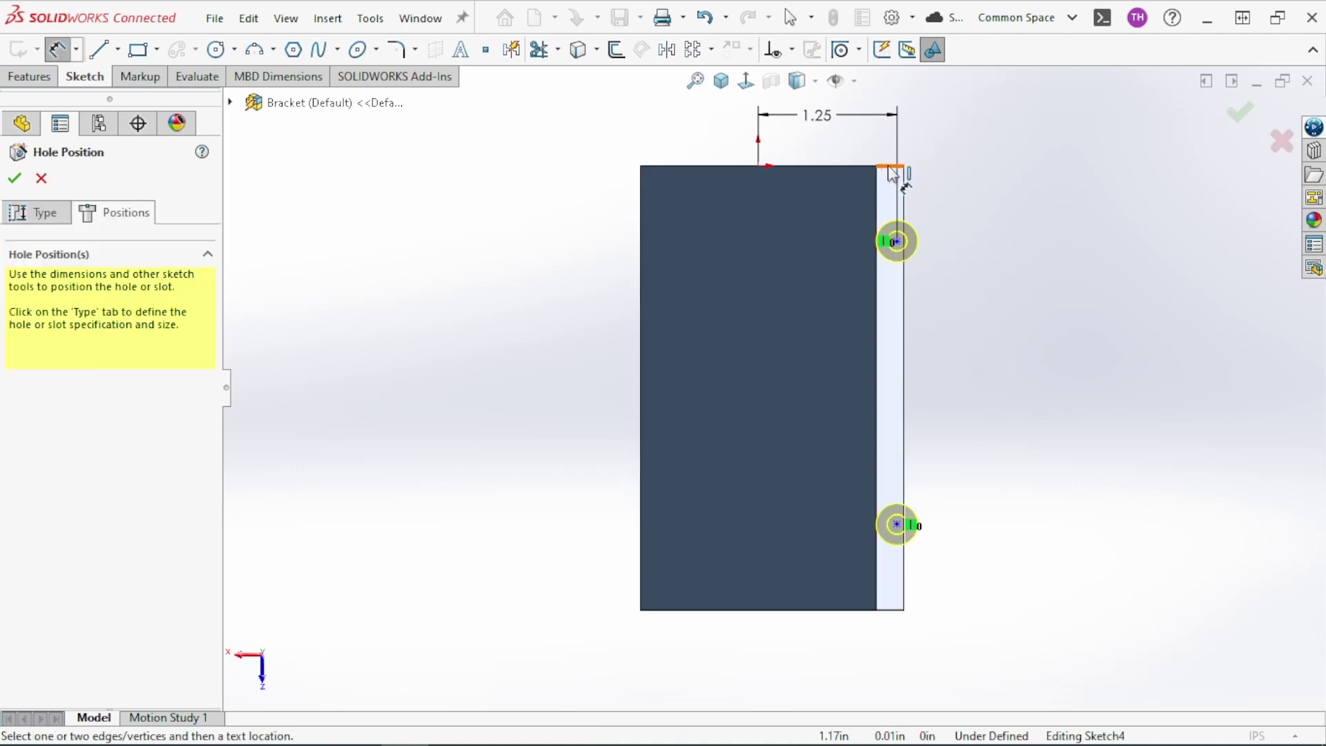
pyautogui.click(897, 241)
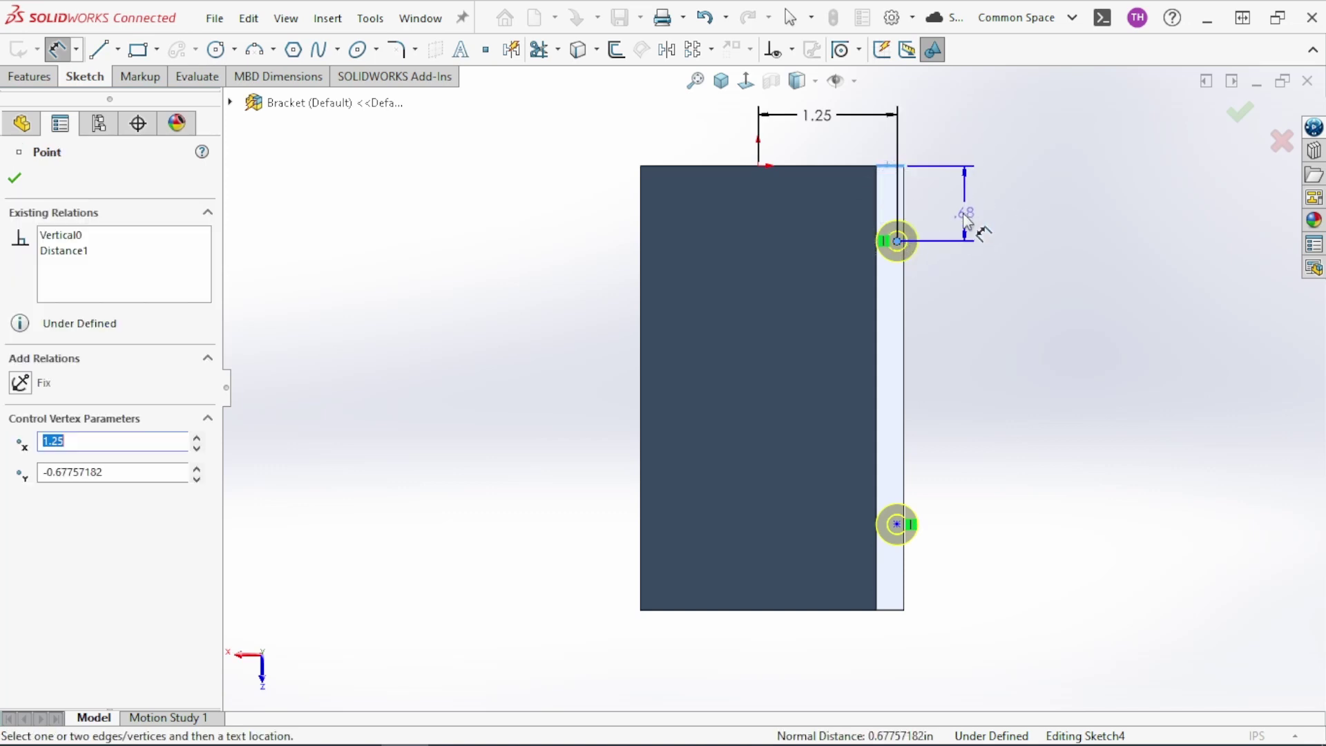
pyautogui.click(963, 213)
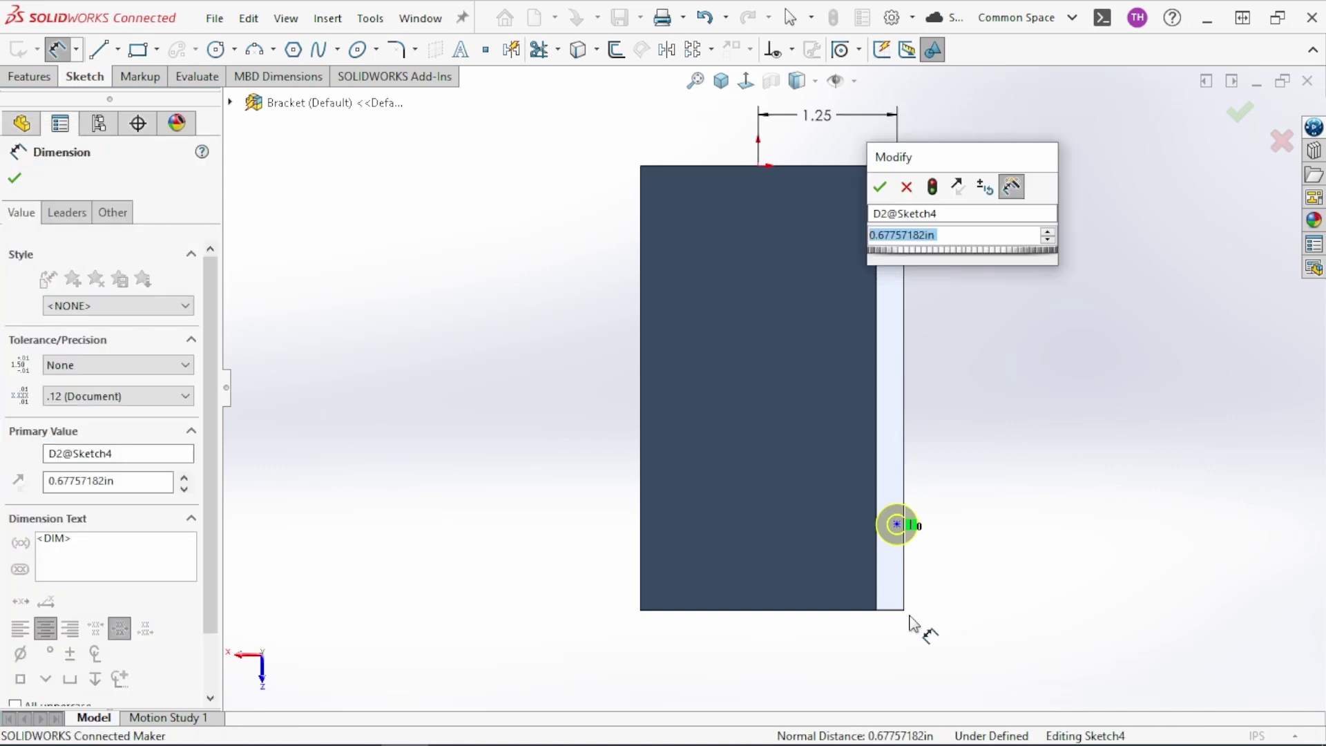
pyautogui.write('1')
pyautogui.press('Return')
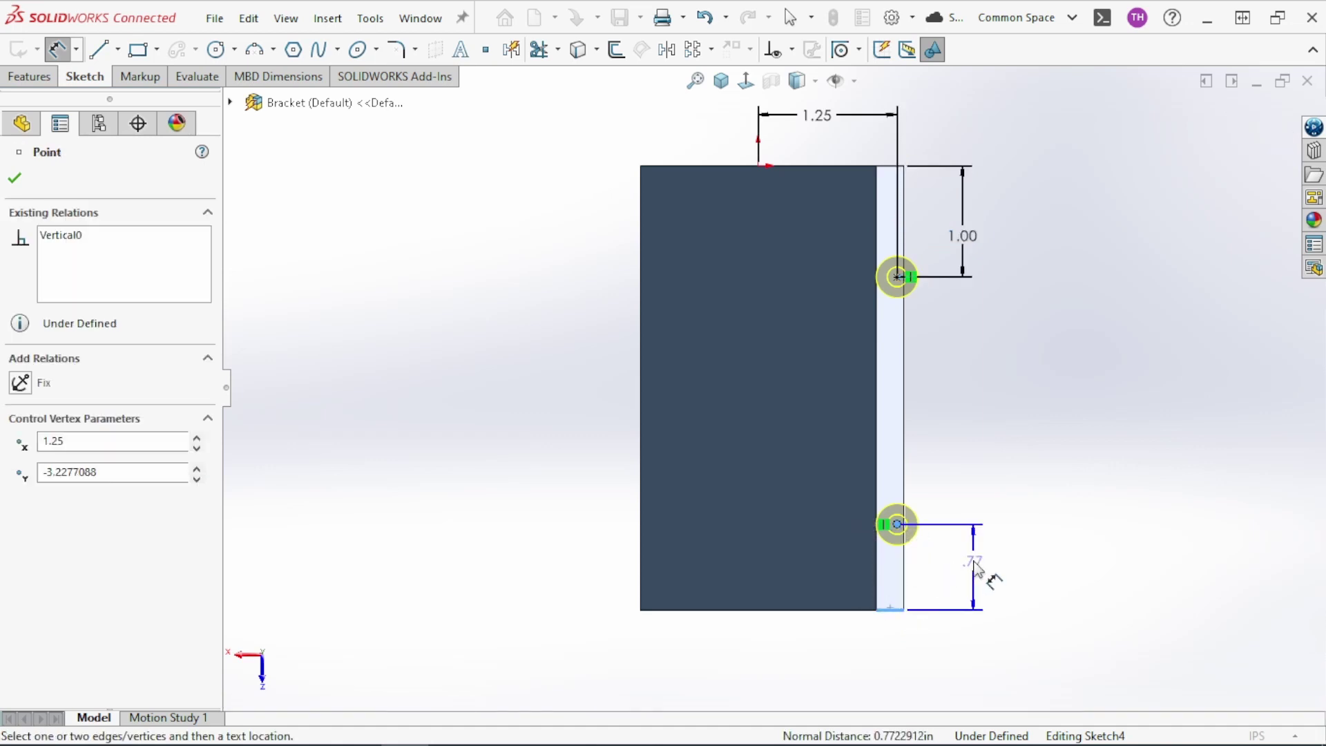
# - Dimension the second hole from the flange's opposite end edge, linking its value by equation to the first hole's 1.00 in end distance
pyautogui.click(976, 566)
pyautogui.click(975, 566)
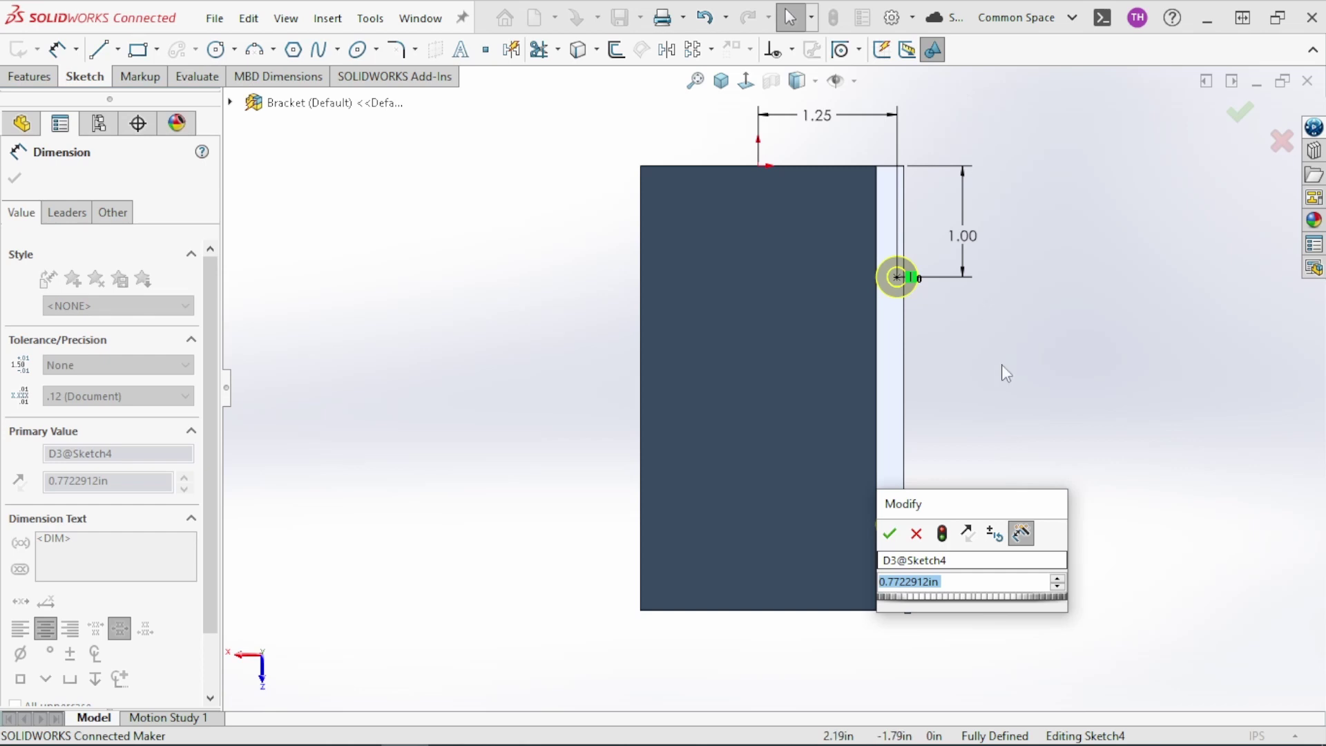
pyautogui.write('=')
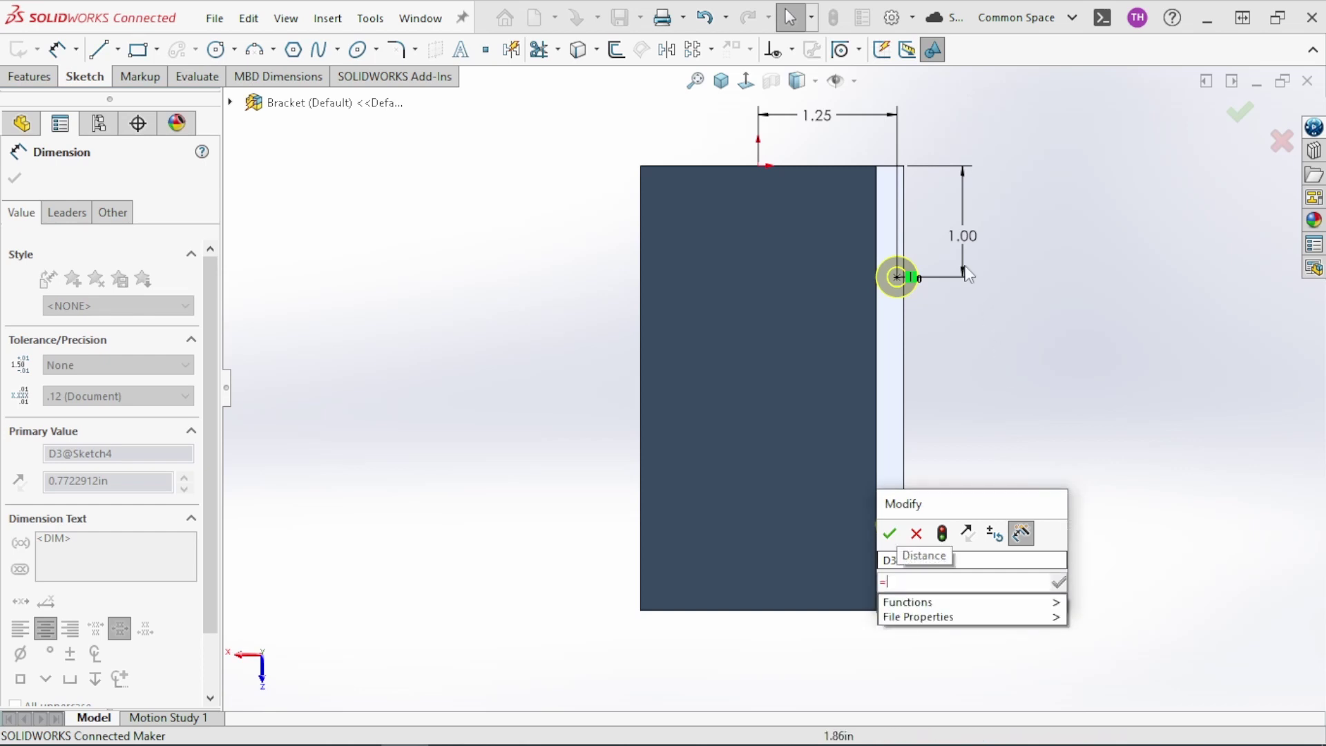
pyautogui.click(967, 267)
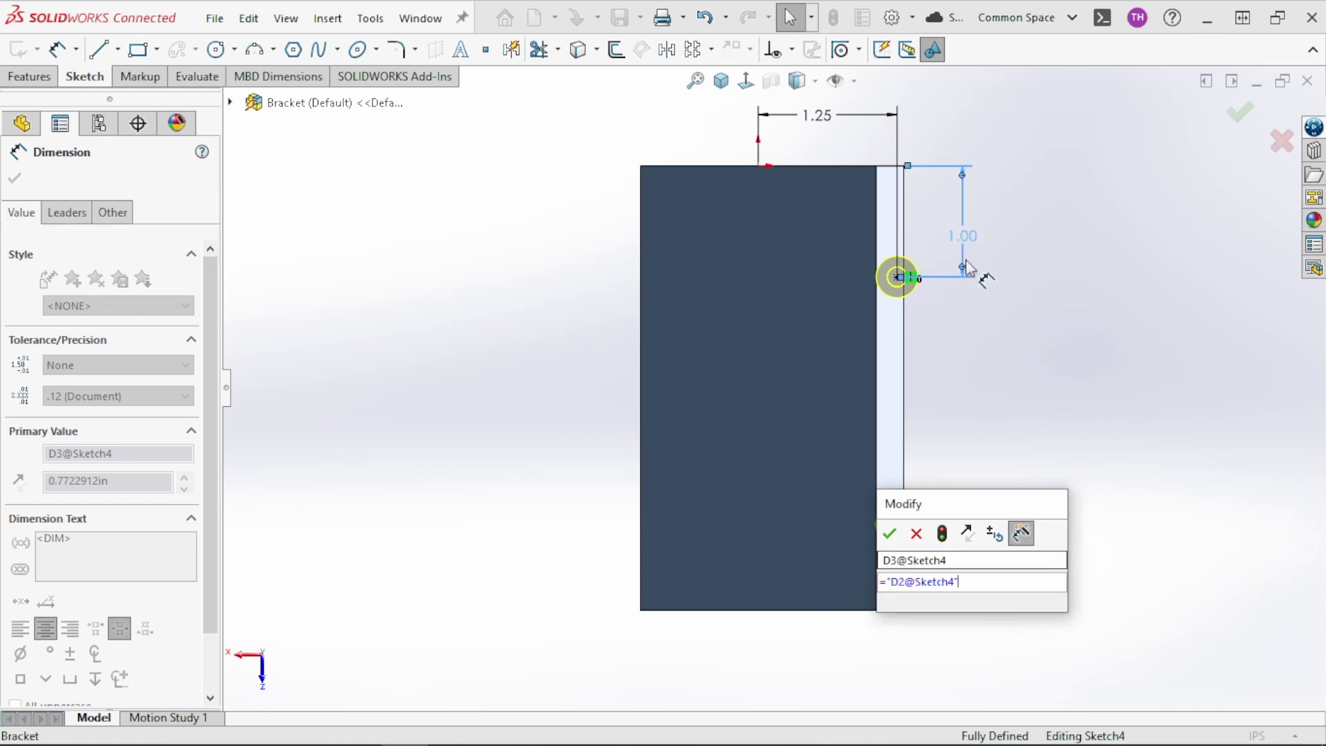
pyautogui.click(890, 535)
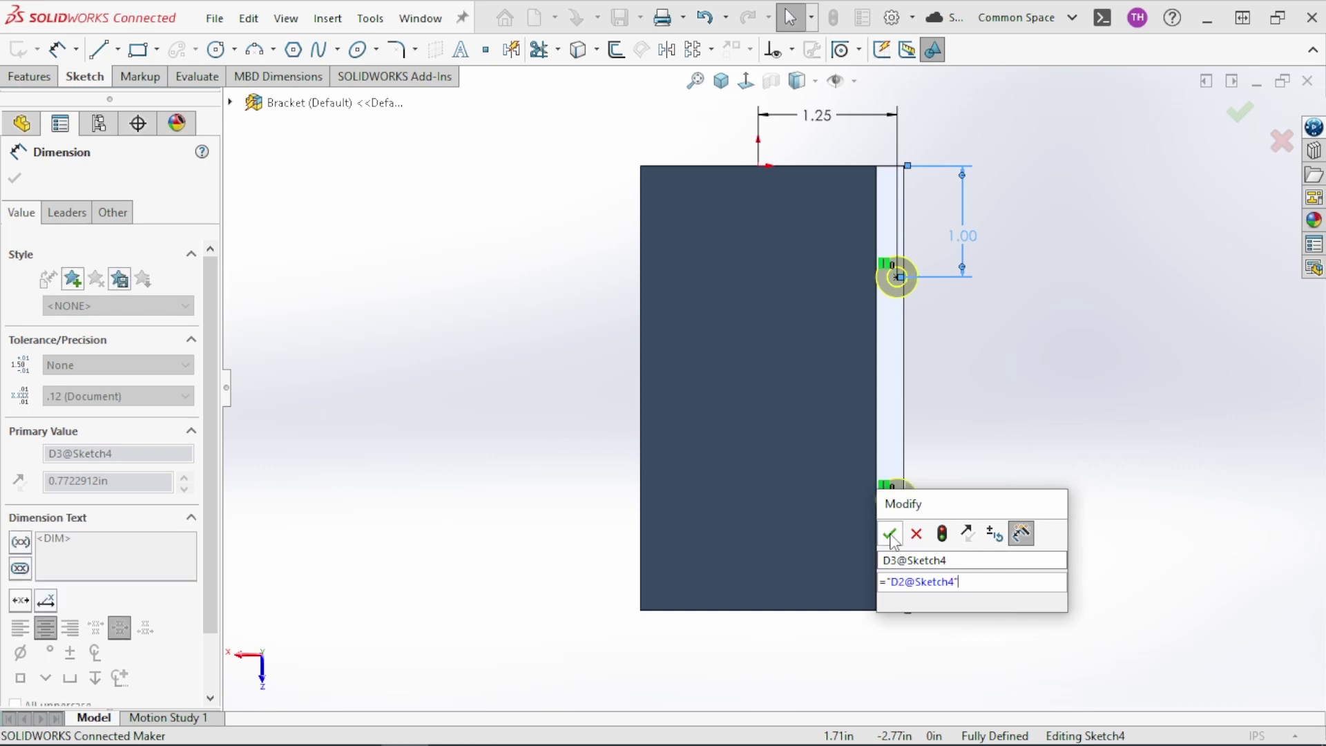
# - Set the first hole's distance from the flange end to 0.75 in and complete the countersunk hole feature
pyautogui.click(967, 238)
pyautogui.write('.75')
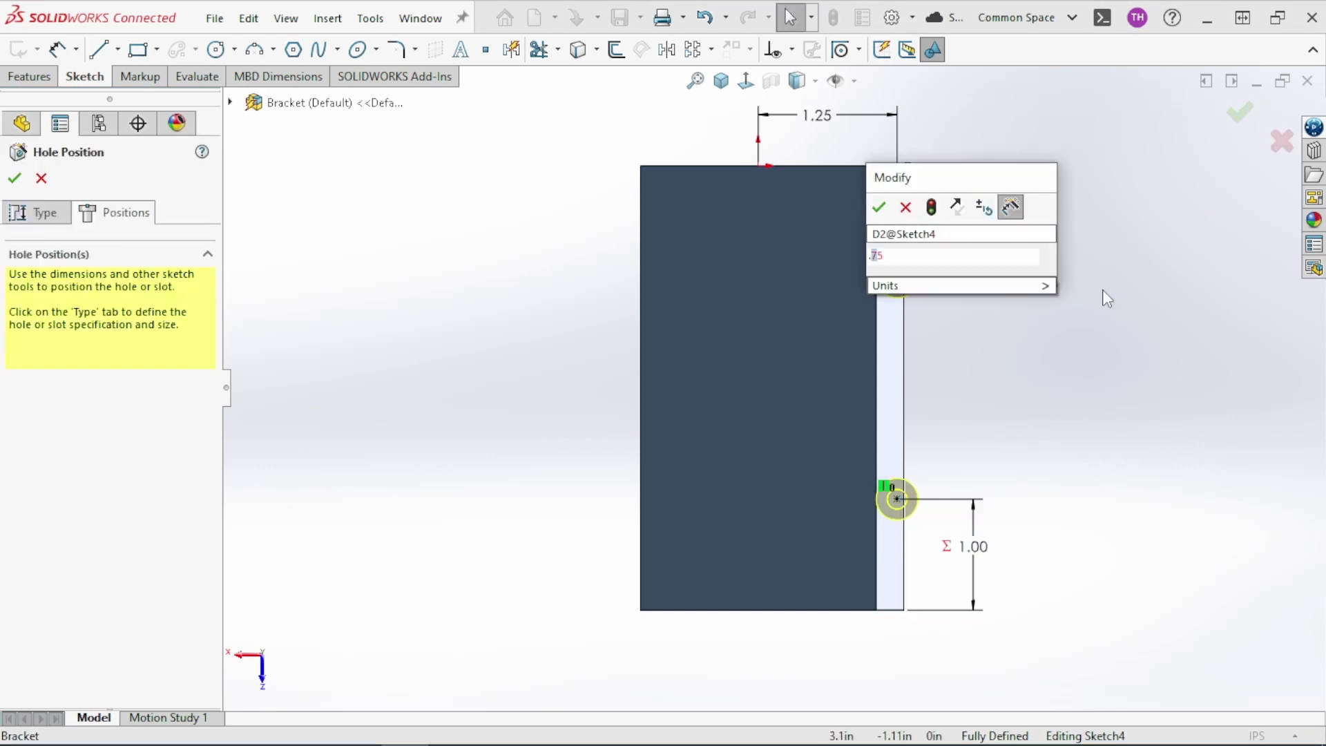
pyautogui.press('Return')
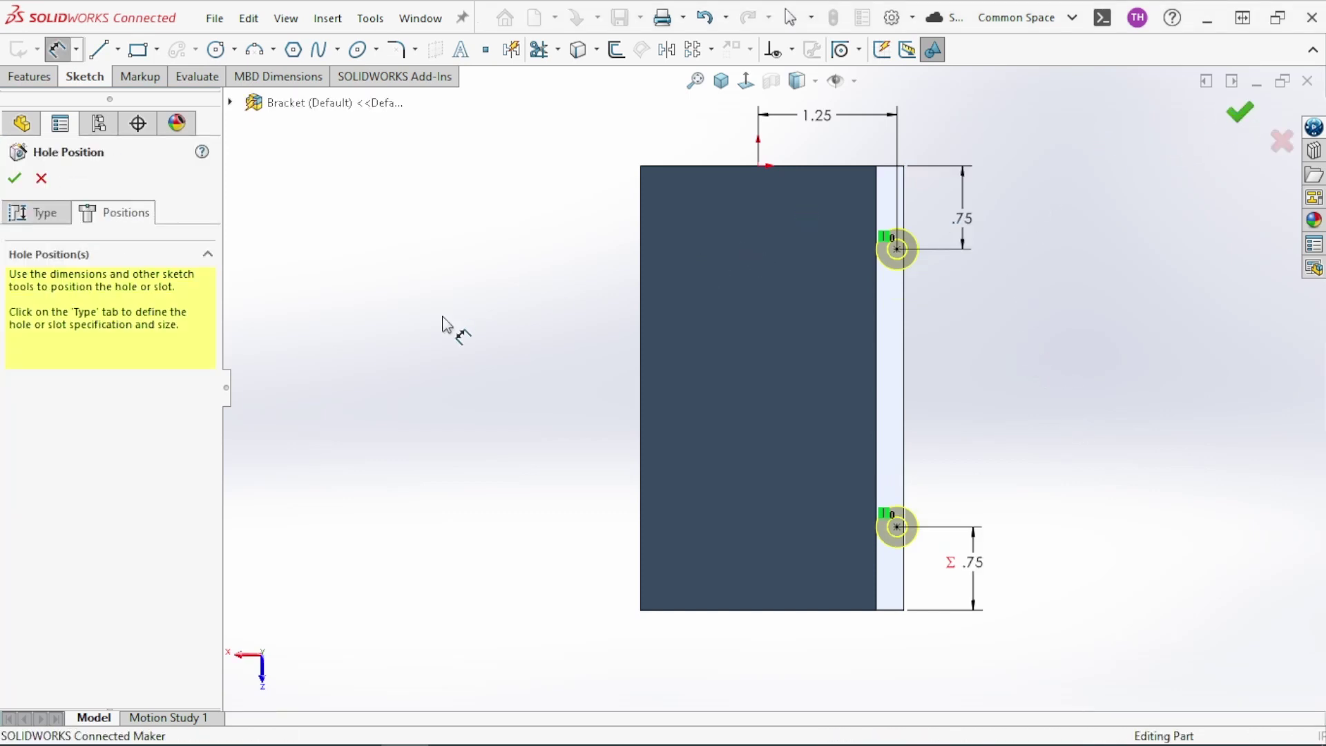
pyautogui.press('Return')
# - Set the side flange's blind extrusion depth to 0.375 in
pyautogui.click(50, 430)
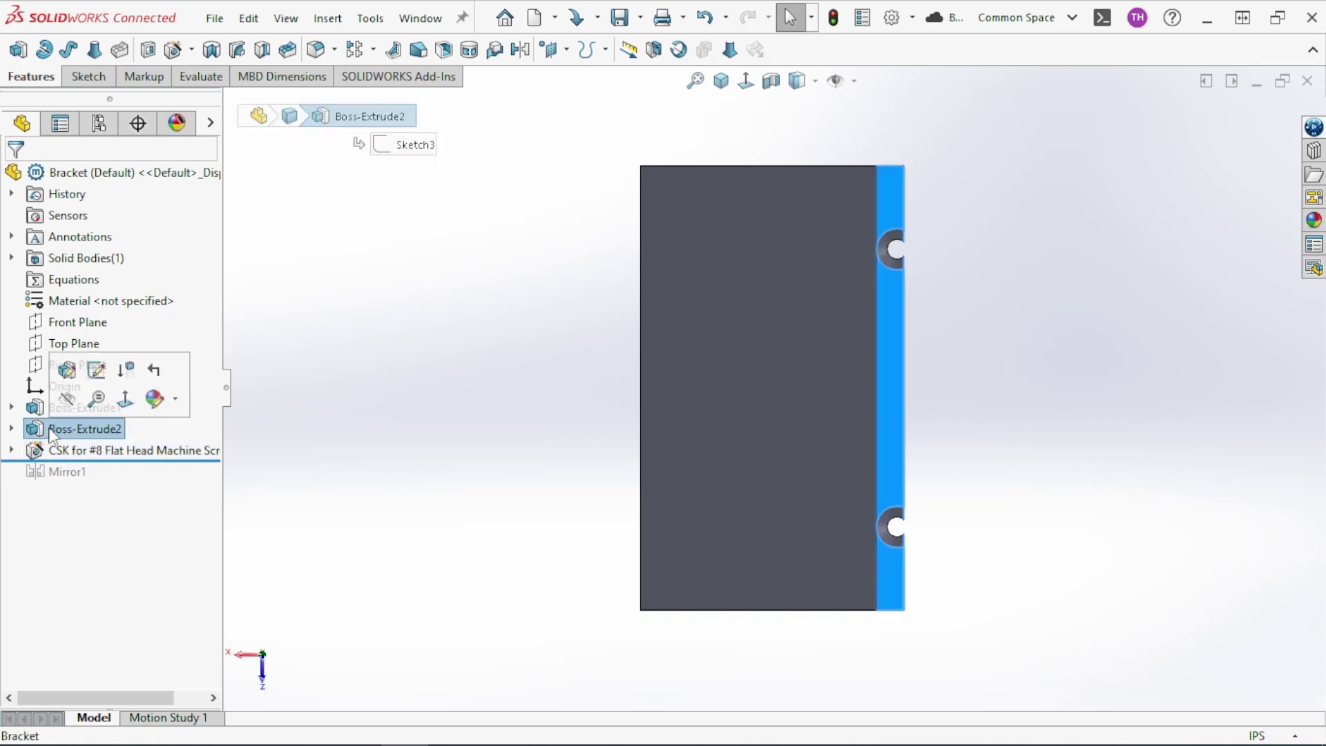
pyautogui.click(64, 373)
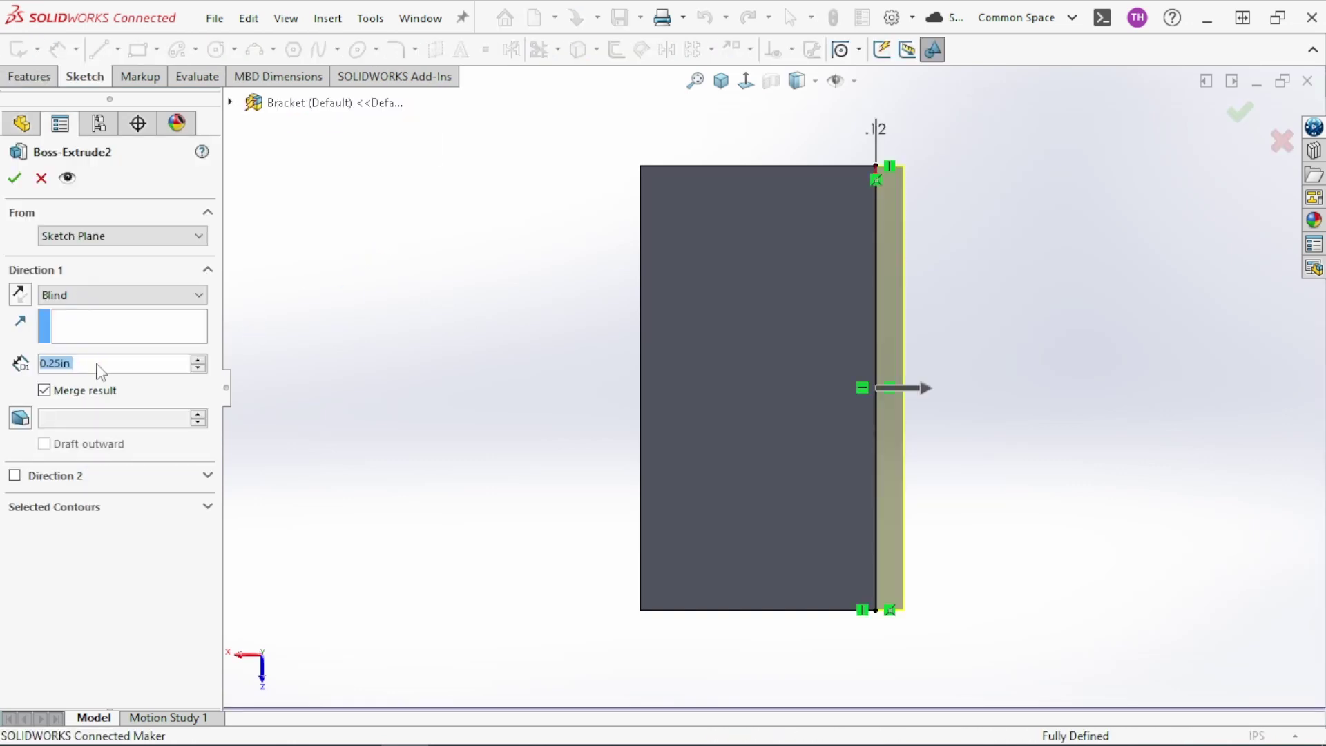
pyautogui.doubleClick(98, 364)
pyautogui.write('.375')
pyautogui.press('Return')
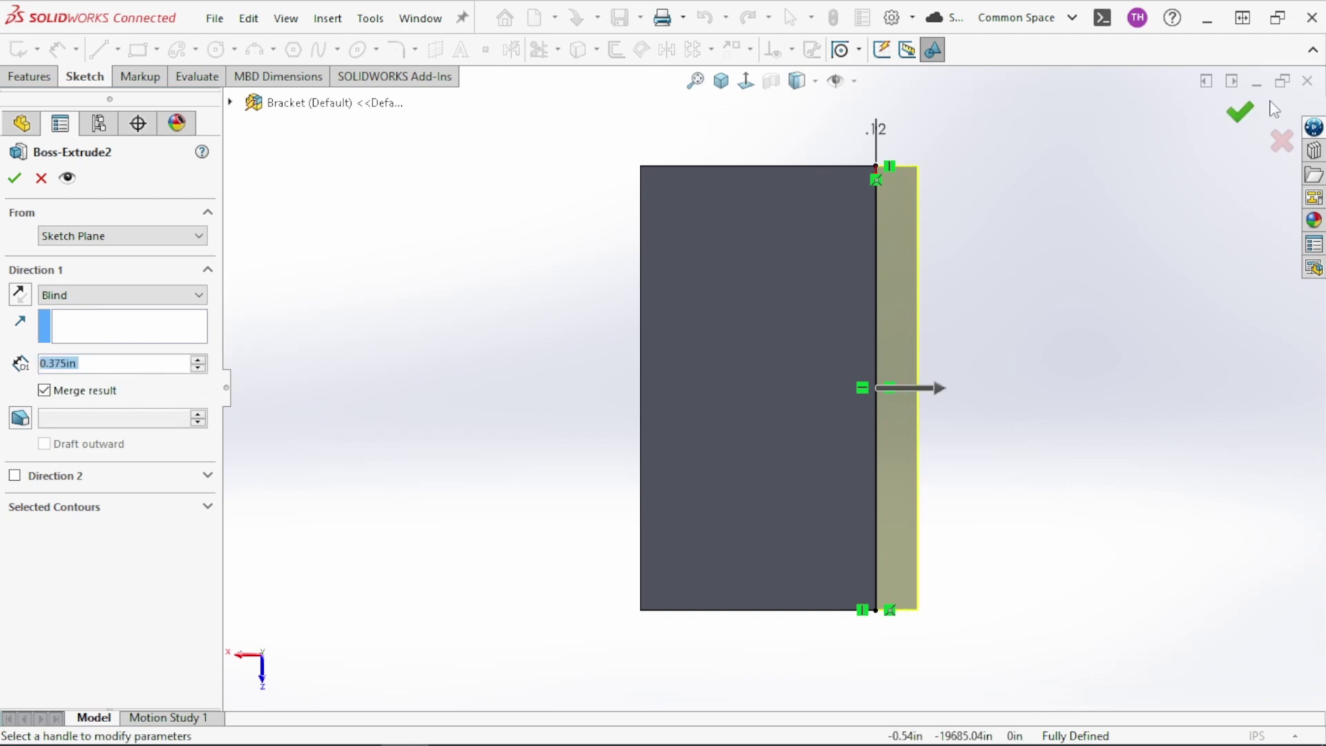
pyautogui.click(1241, 115)
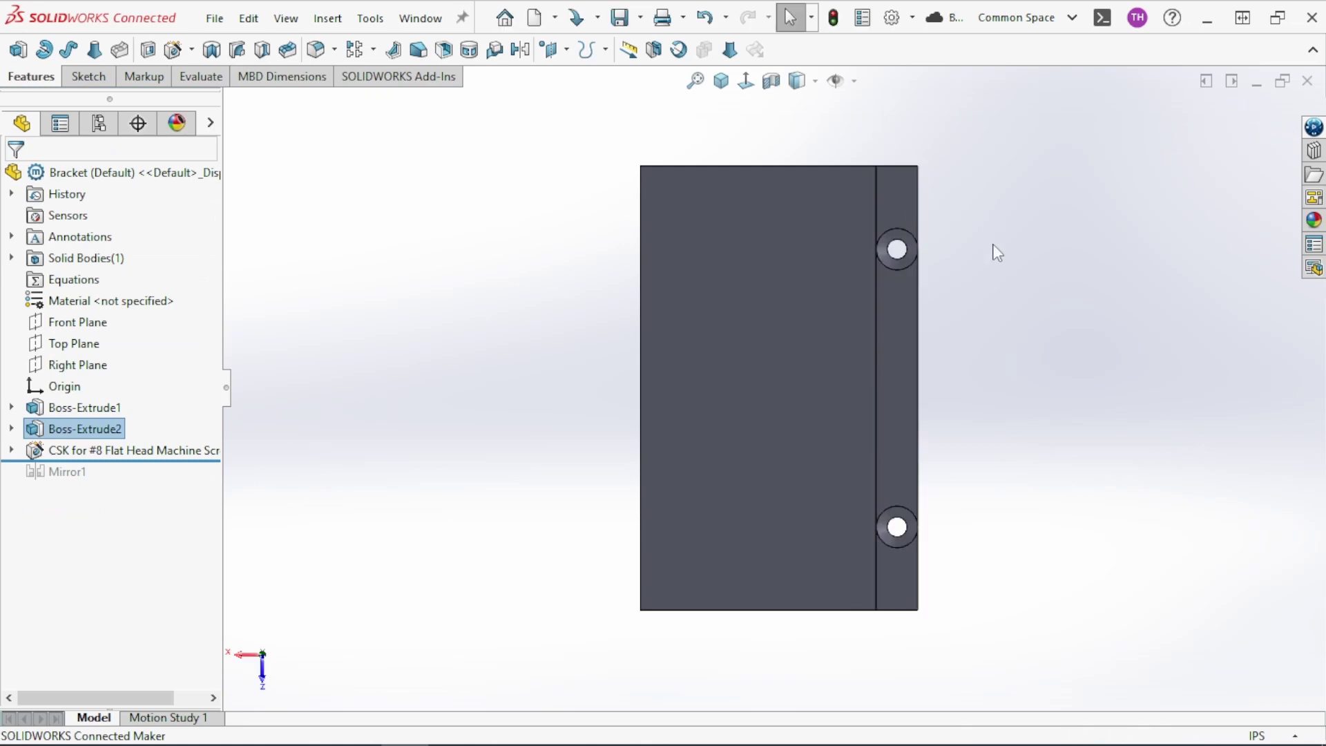
# - Examine the countersink's fit on the flange and the flange's thickness up close from several angles
pyautogui.moveTo(964, 277); pyautogui.dragTo(846, 225, button='middle')
pyautogui.scroll(-8, 839, 222)
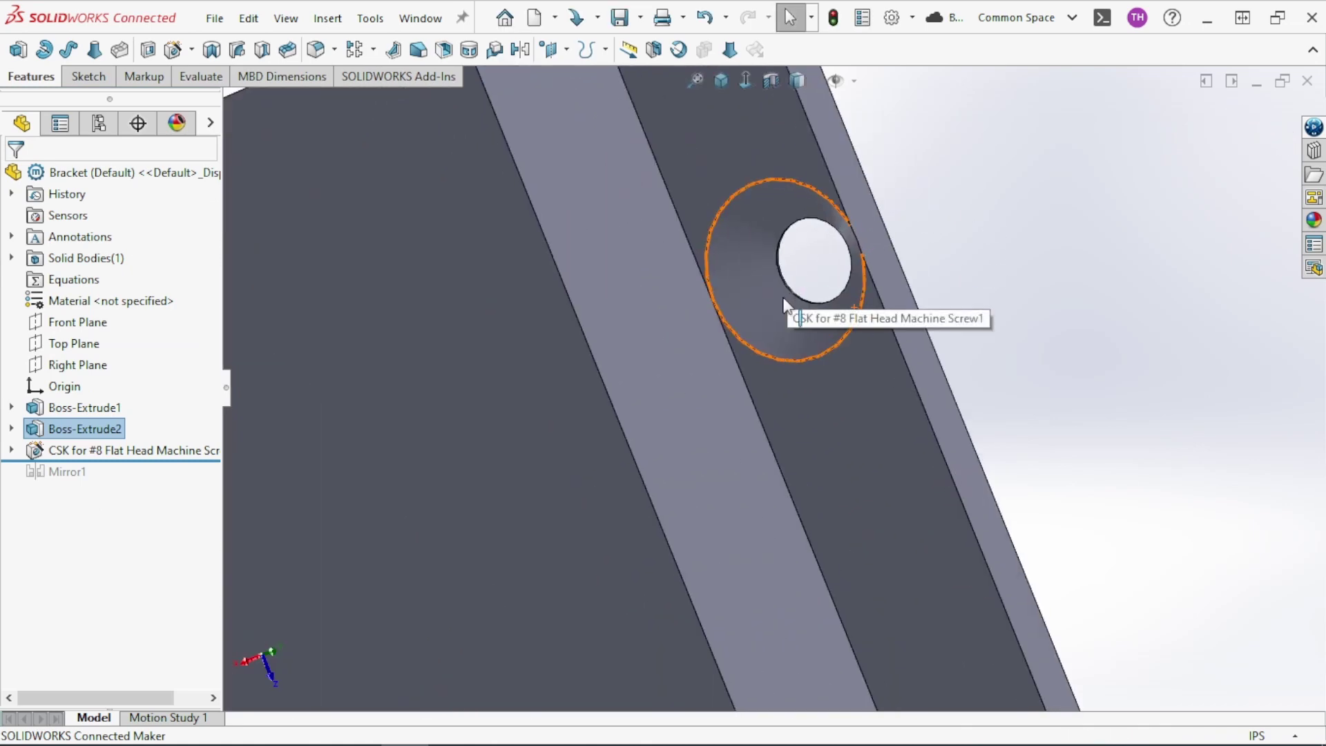
pyautogui.middleClick(783, 302)
pyautogui.scroll(5, 783, 303)
pyautogui.scroll(1, 877, 246)
pyautogui.click(878, 274)
pyautogui.scroll(-8, 753, 370)
pyautogui.middleClick(705, 392)
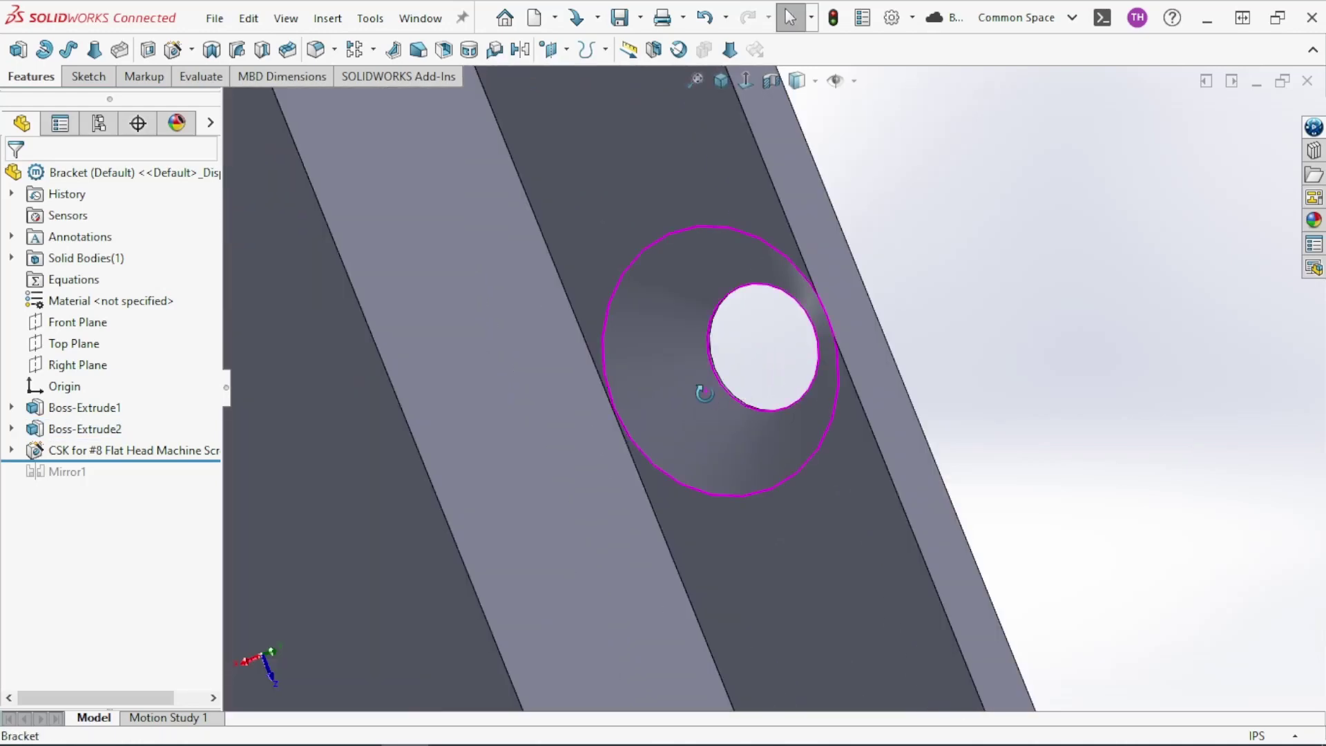
pyautogui.moveTo(699, 392); pyautogui.dragTo(601, 491, button='middle')
pyautogui.scroll(5, 517, 251)
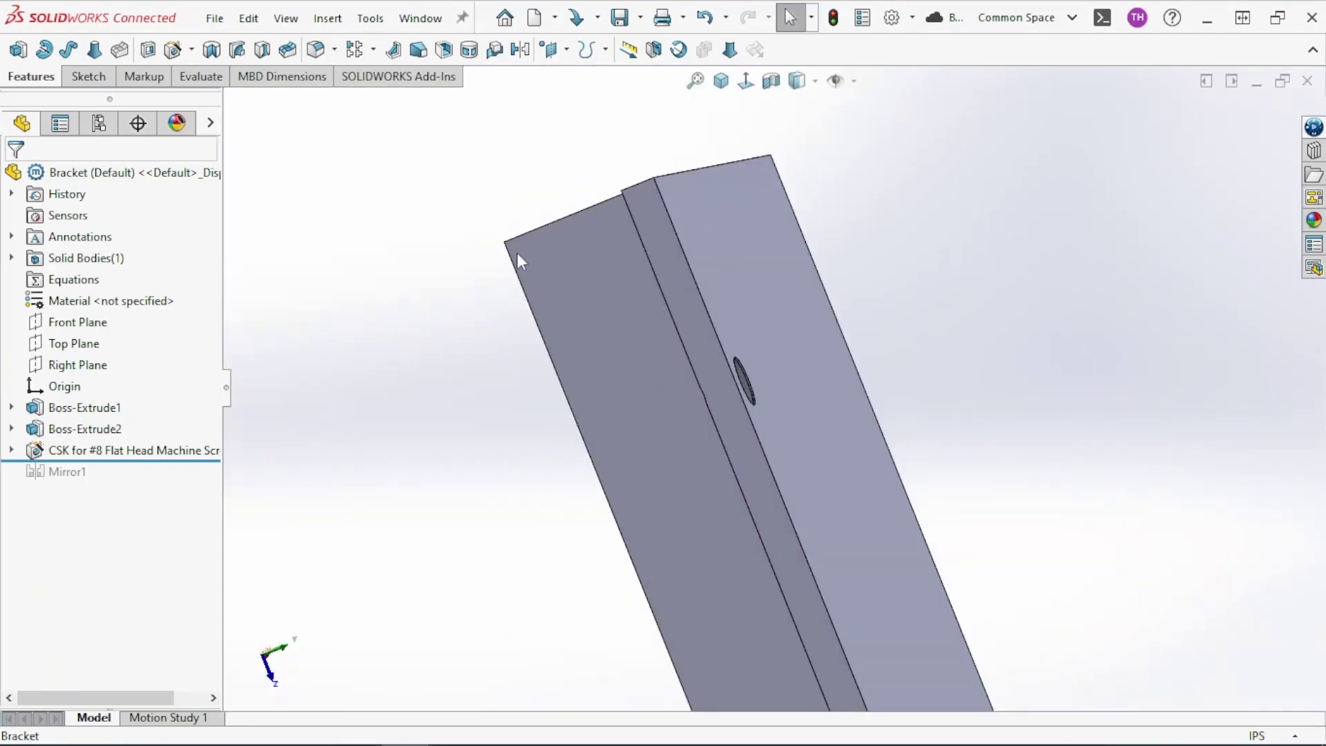
# - Edit the flange's sketch and set its thickness dimension to 0.15 in
pyautogui.click(11, 429)
pyautogui.click(82, 454)
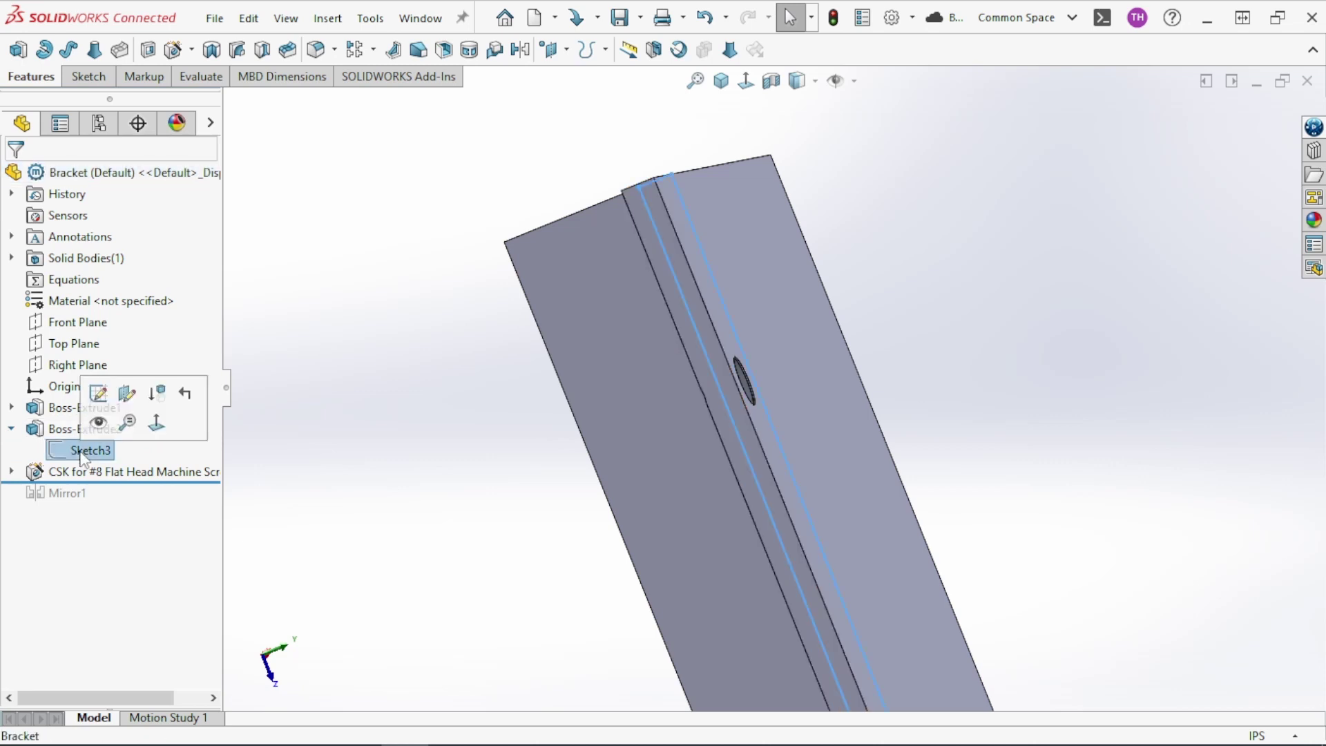
pyautogui.click(97, 395)
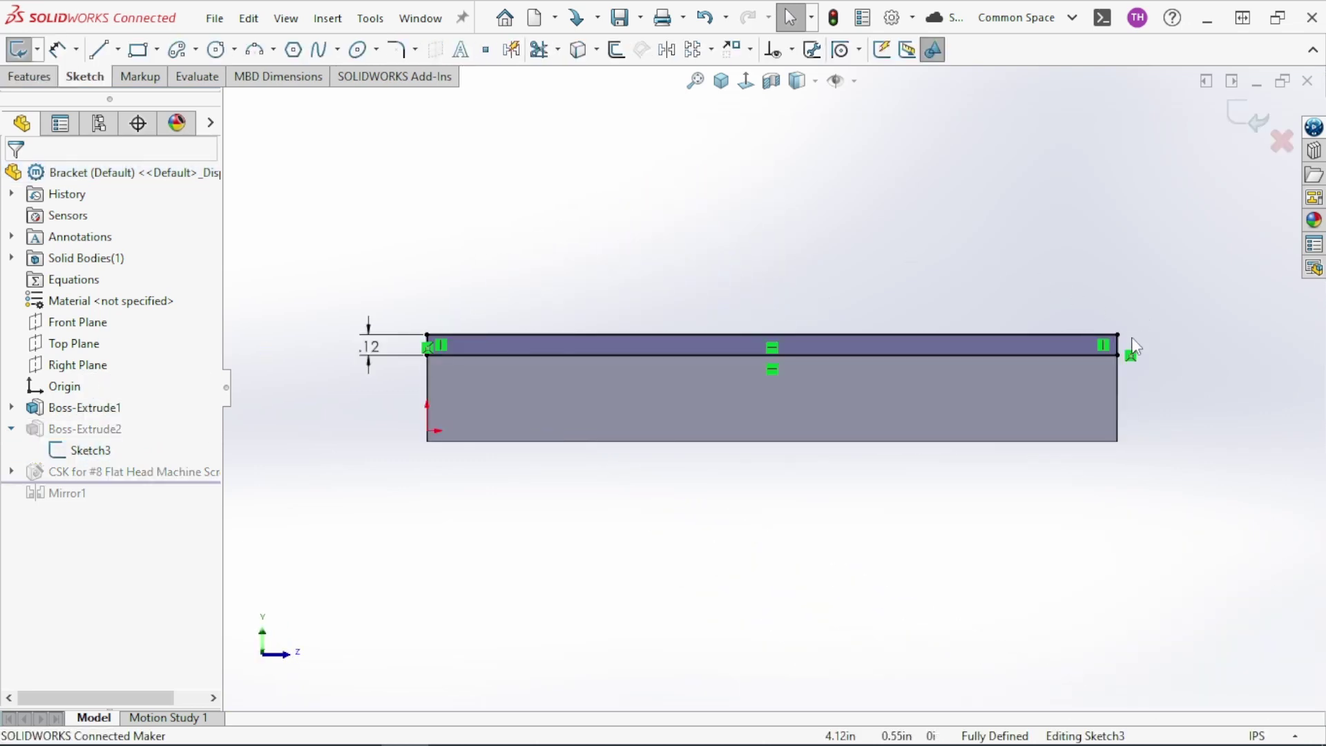
pyautogui.doubleClick(369, 346)
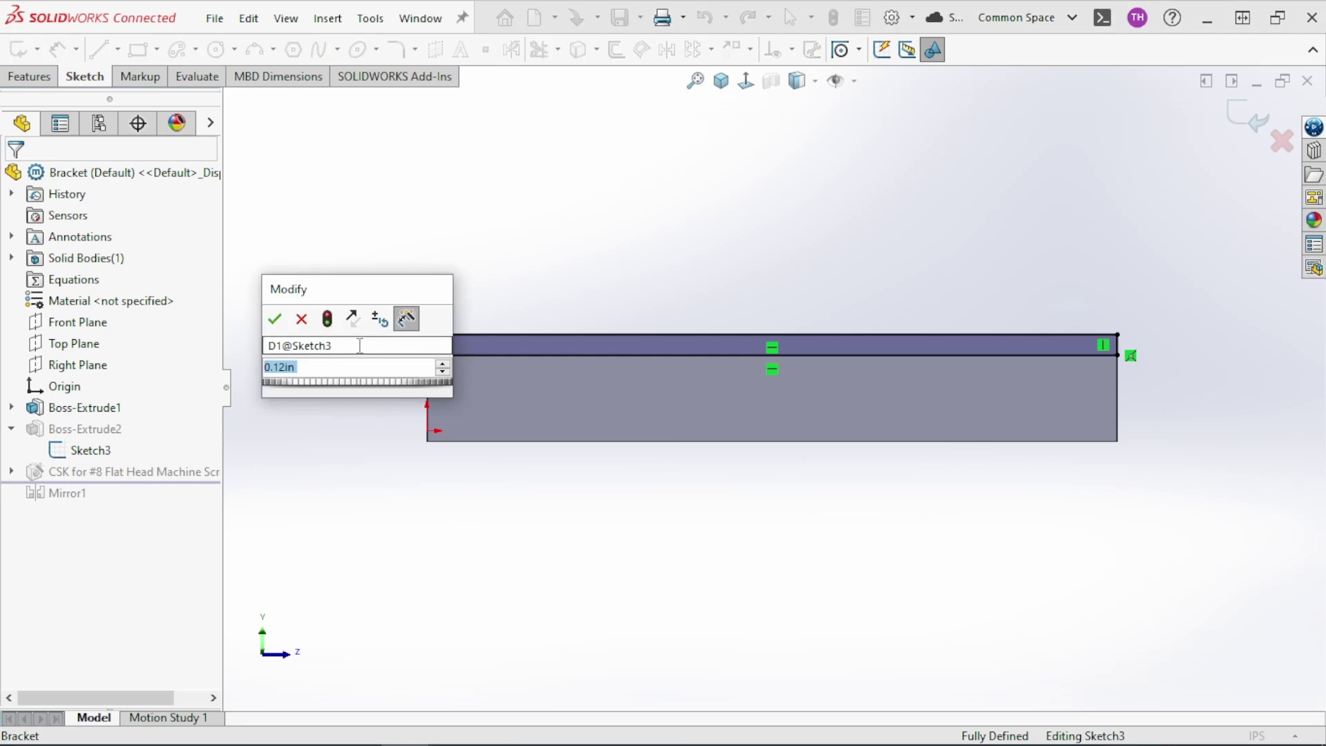
pyautogui.write('.15')
pyautogui.press('Return')
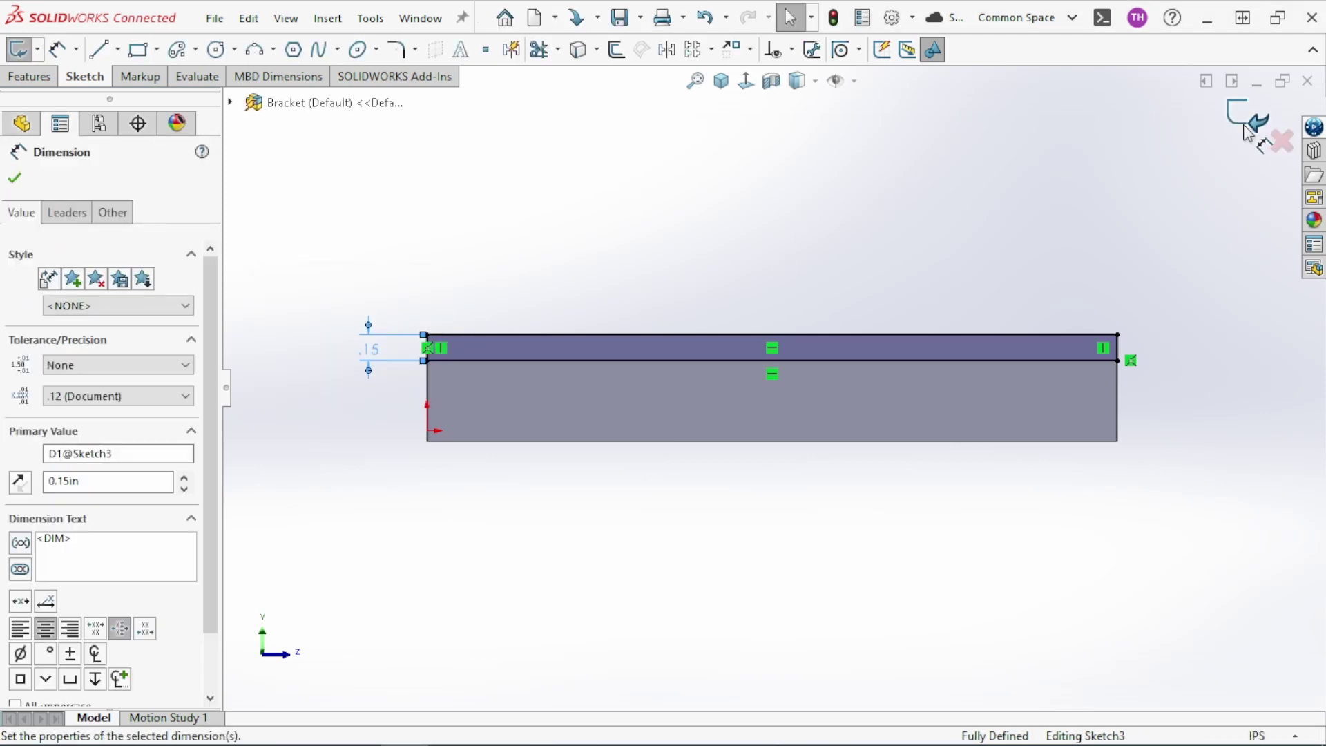
pyautogui.click(1241, 125)
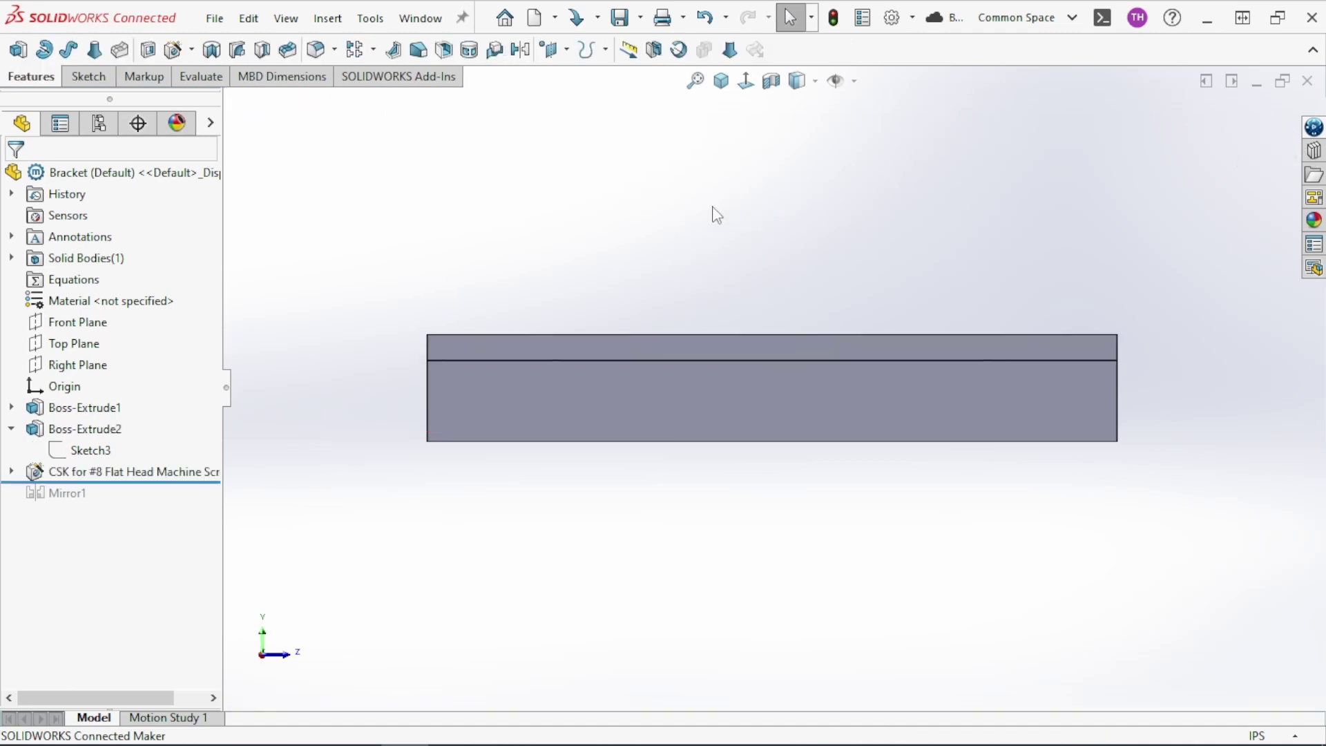
# - Roll the feature history forward past the mirror feature to restore the opposite flange
pyautogui.moveTo(712, 214); pyautogui.dragTo(760, 299, button='middle')
pyautogui.scroll(-4, 695, 425)
pyautogui.scroll(4, 700, 417)
pyautogui.moveTo(702, 416); pyautogui.dragTo(718, 127, button='middle')
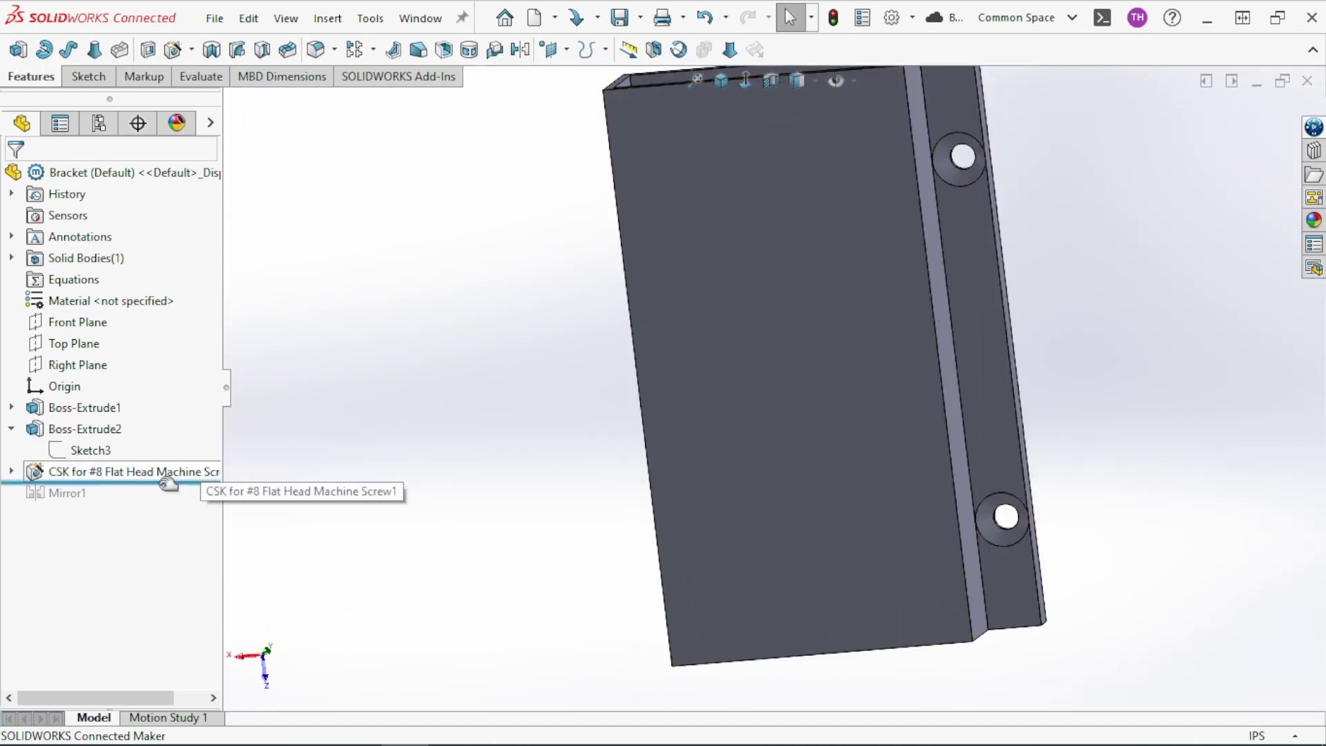
pyautogui.moveTo(161, 480); pyautogui.dragTo(139, 504)
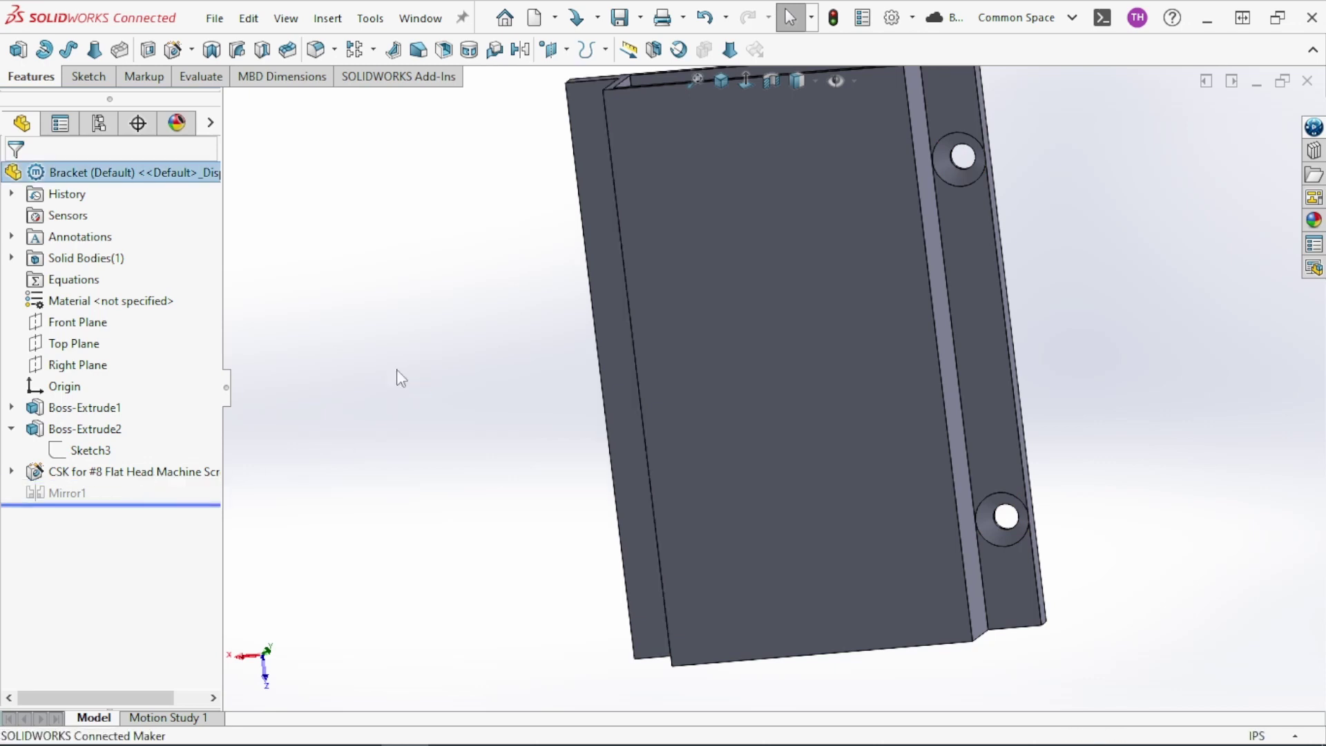
# - Edit the mirror about the Right Plane to also include the #8 countersunk hole feature
pyautogui.click(57, 493)
pyautogui.click(63, 437)
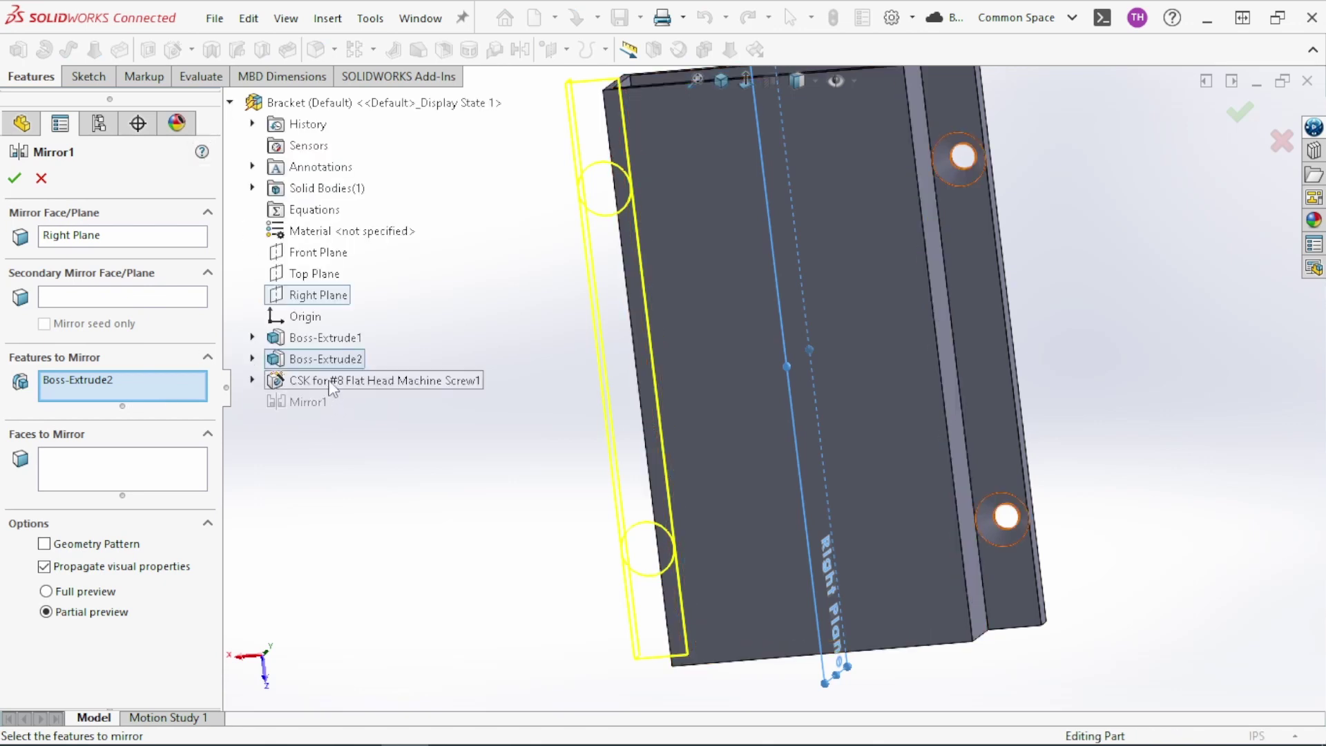
pyautogui.click(330, 381)
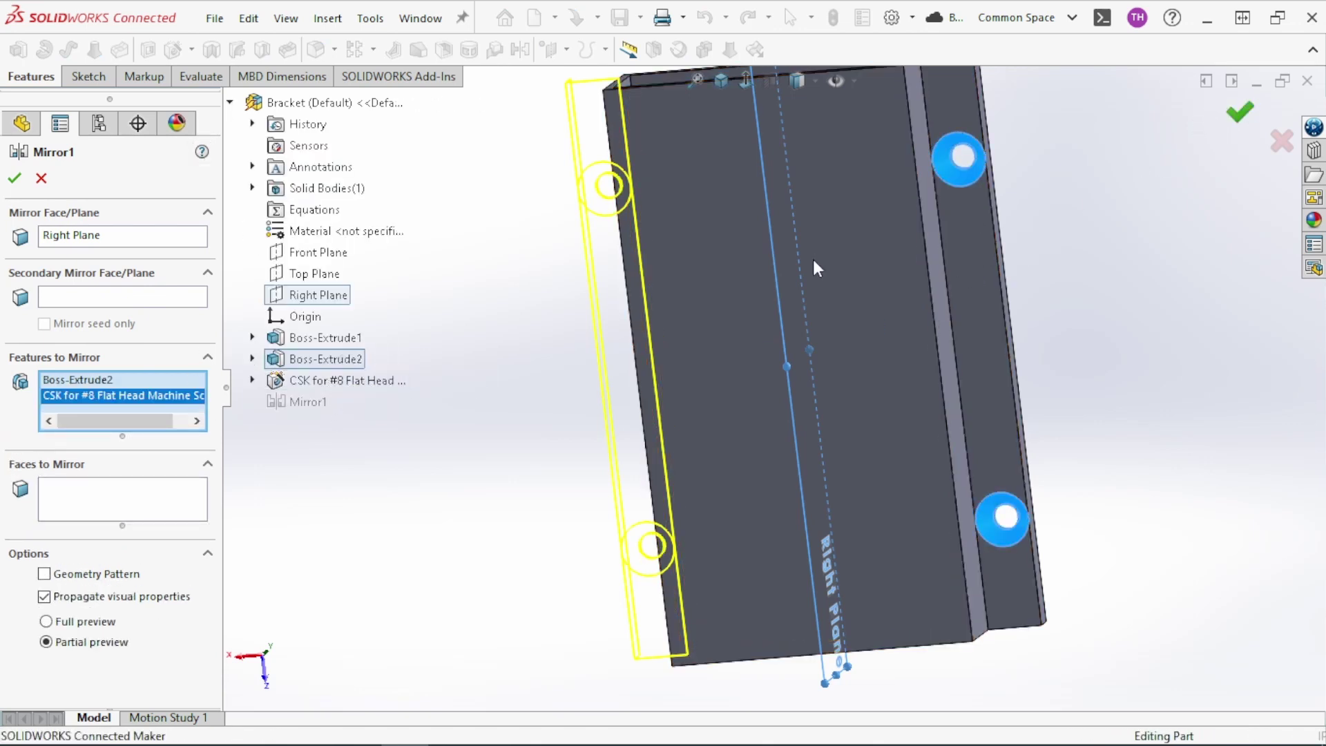
pyautogui.press('Return')
pyautogui.moveTo(788, 243); pyautogui.dragTo(615, 366, button='middle')
pyautogui.click(481, 343)
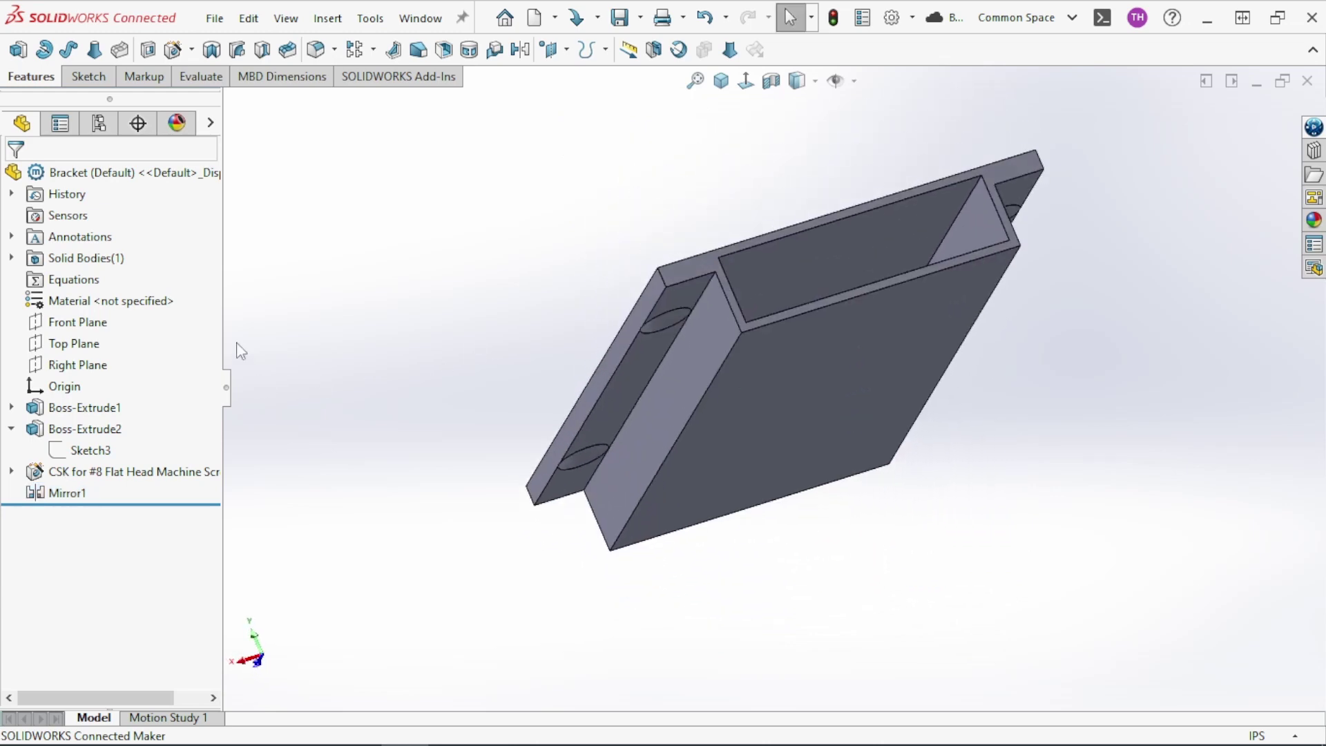
# - Start a fillet with a 0.03 in radius and select the tube's four lengthwise inside corner edges
pyautogui.click(316, 51)
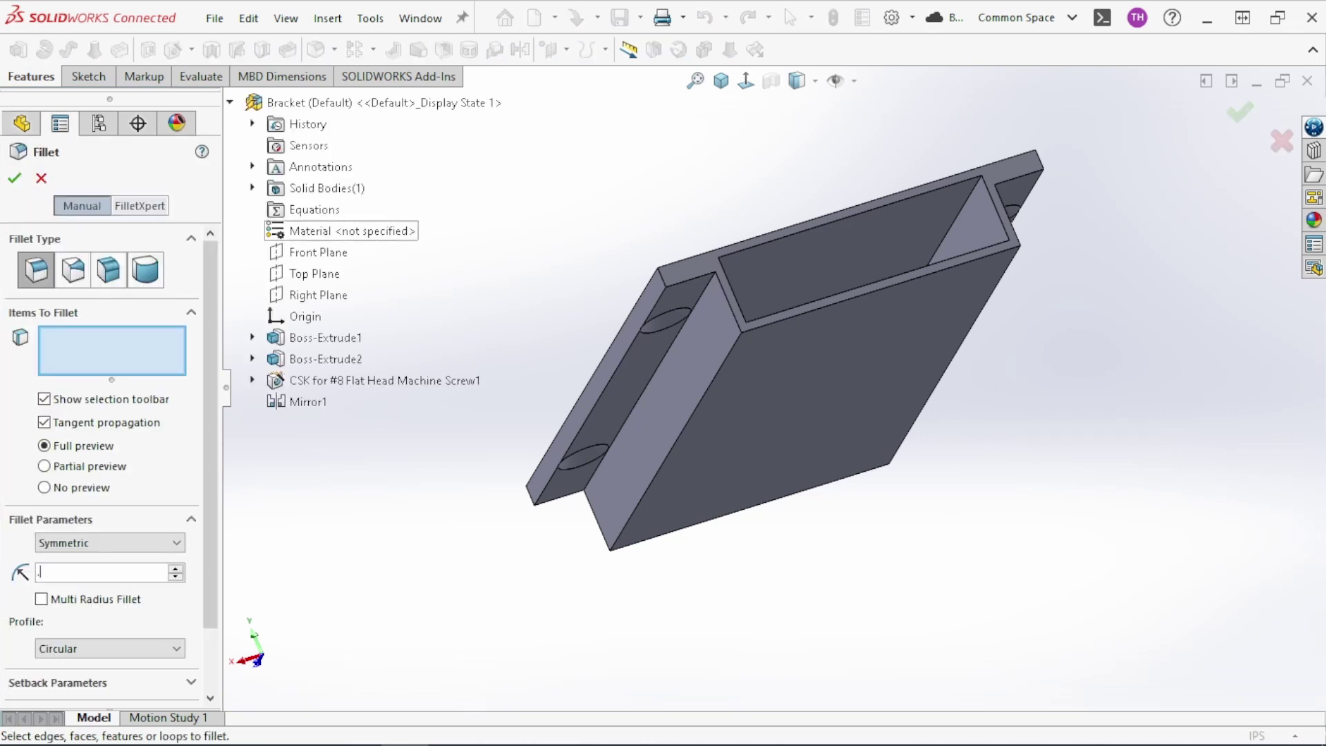
pyautogui.write('.03')
pyautogui.press('Return')
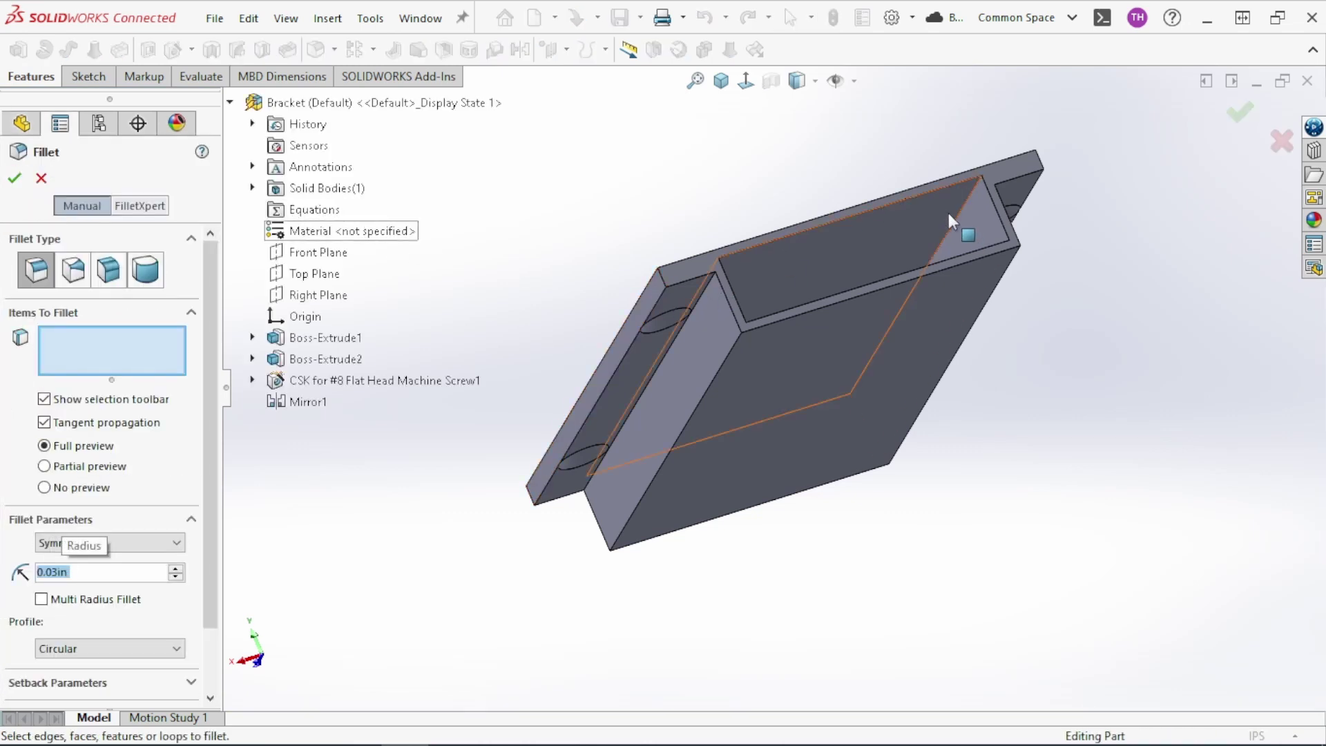
pyautogui.click(965, 219)
pyautogui.moveTo(975, 219); pyautogui.dragTo(768, 369, button='middle')
pyautogui.click(1005, 336)
pyautogui.moveTo(659, 422); pyautogui.dragTo(722, 511, button='middle')
pyautogui.click(633, 389)
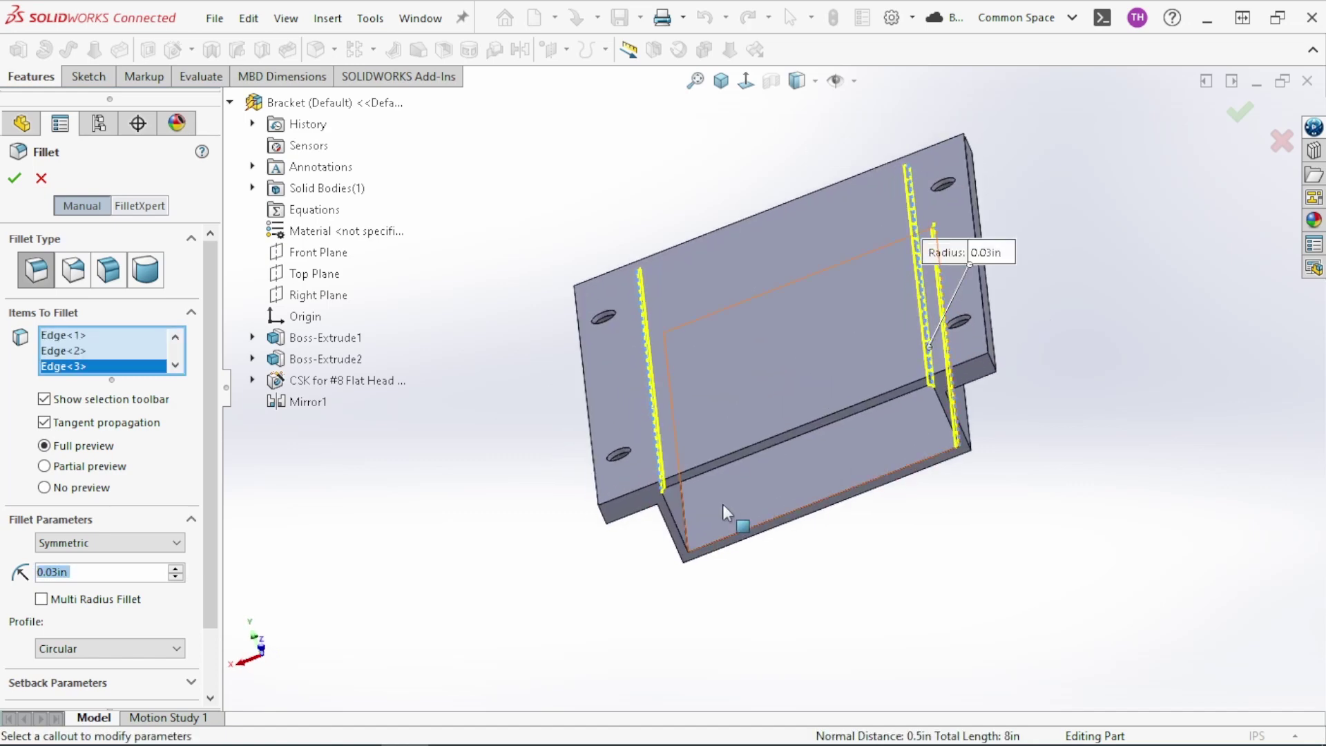
pyautogui.click(685, 510)
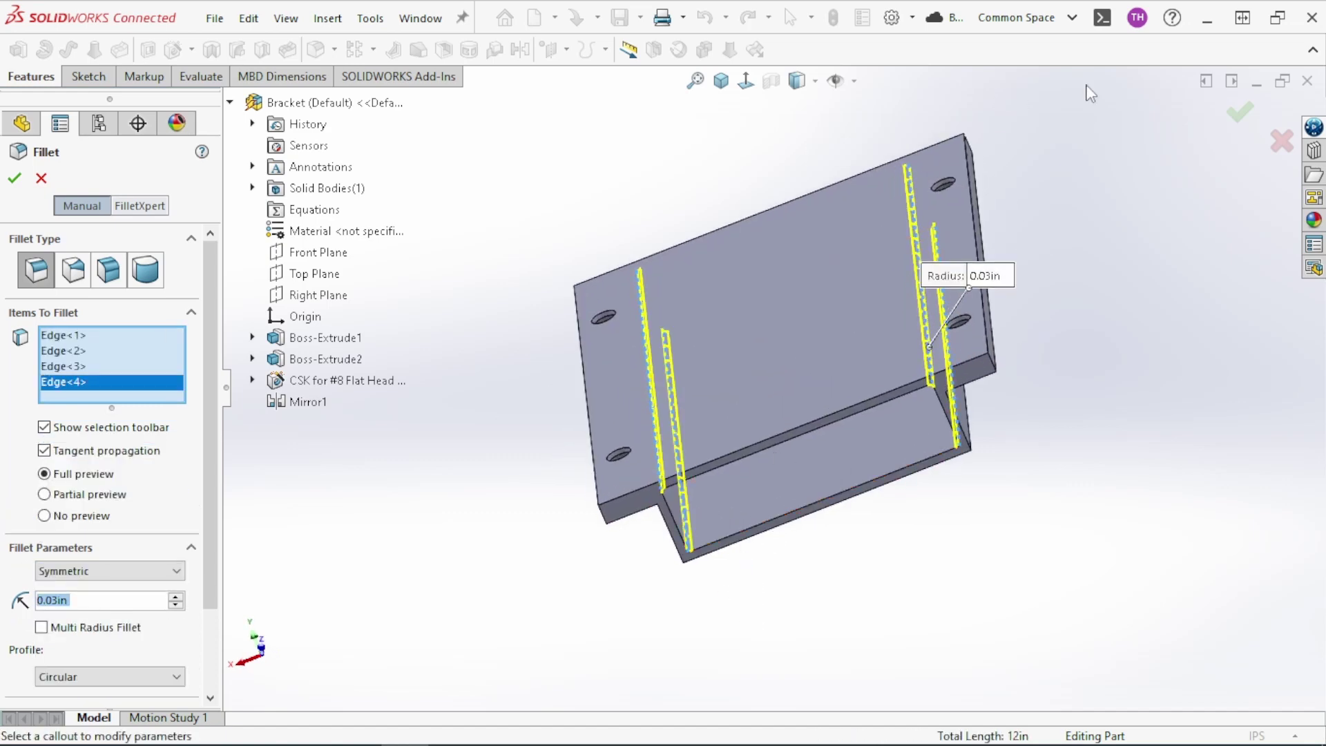
# - Add the two outside edges where the flanges meet the tube walls to the 0.03 in fillet and complete it
pyautogui.moveTo(1101, 355); pyautogui.dragTo(1040, 223, button='middle')
pyautogui.scroll(-4, 817, 240)
pyautogui.moveTo(924, 221); pyautogui.dragTo(861, 232, button='middle')
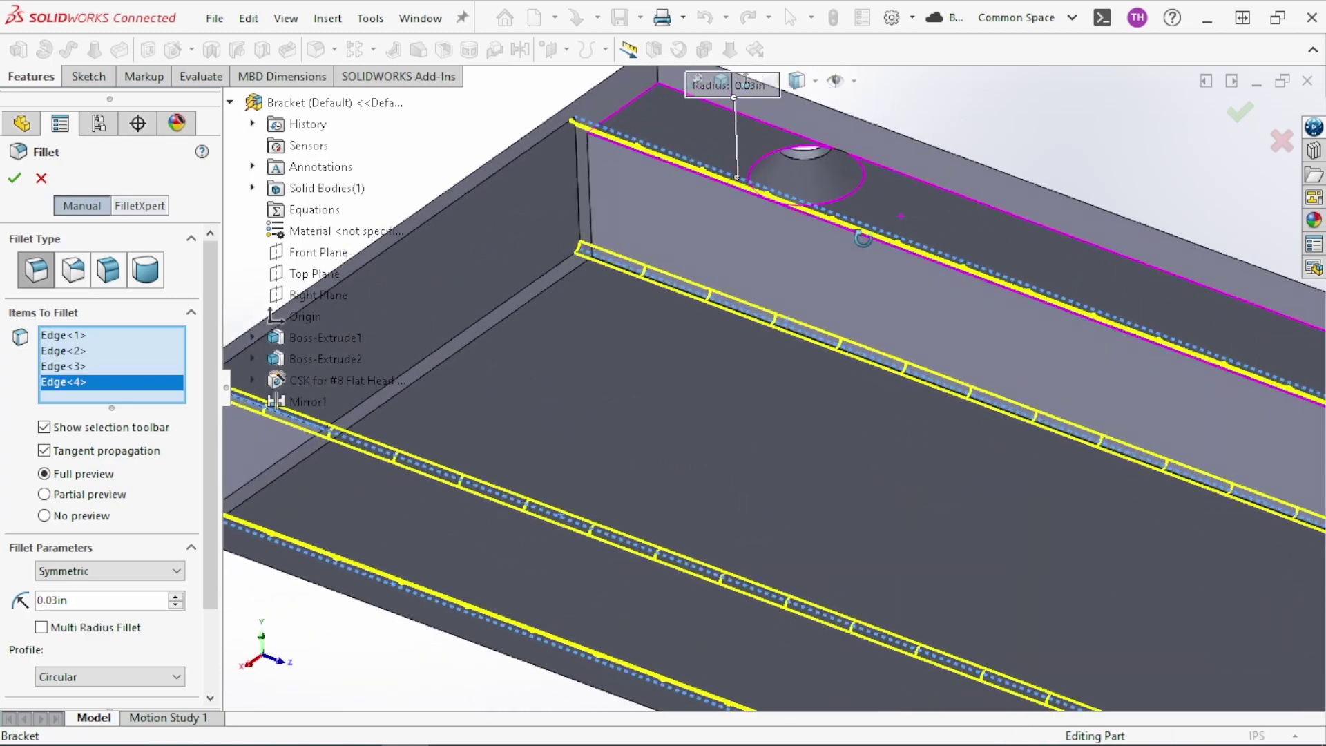
pyautogui.moveTo(773, 217); pyautogui.dragTo(663, 130, button='middle')
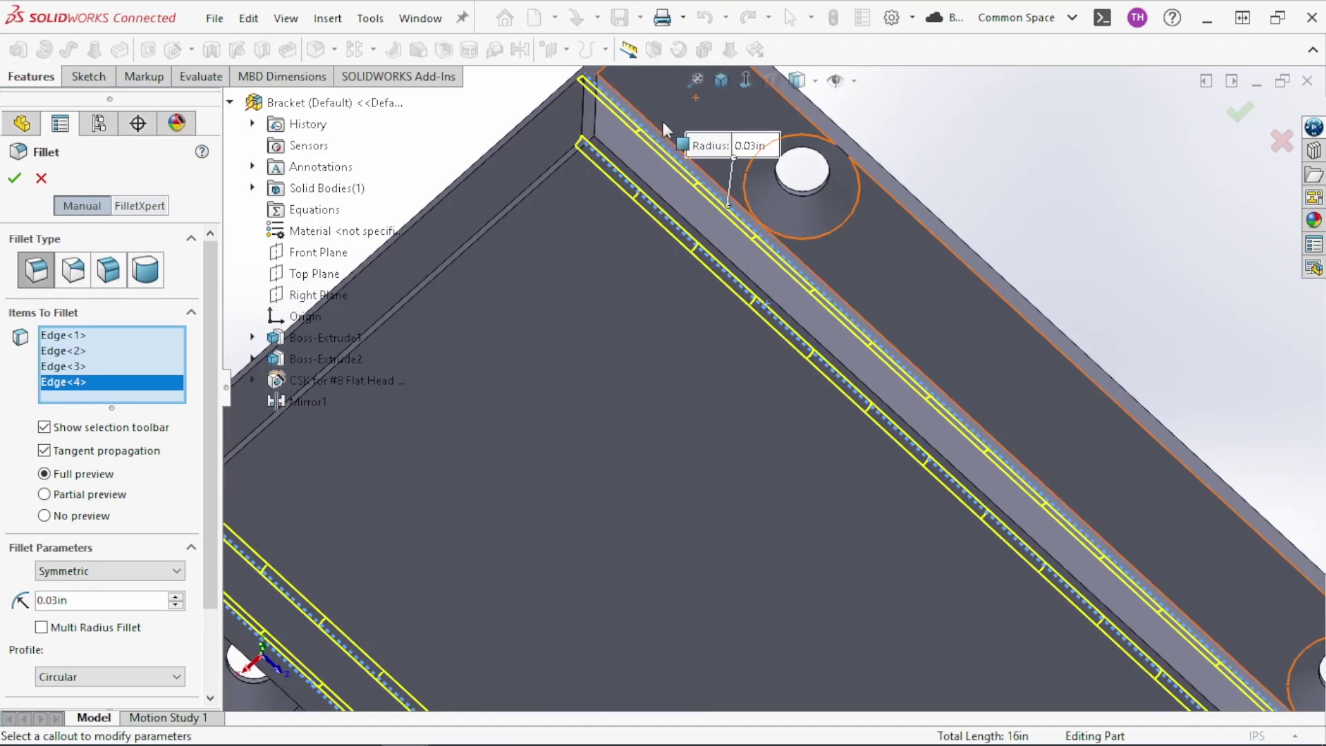
pyautogui.click(649, 128)
pyautogui.scroll(6, 619, 376)
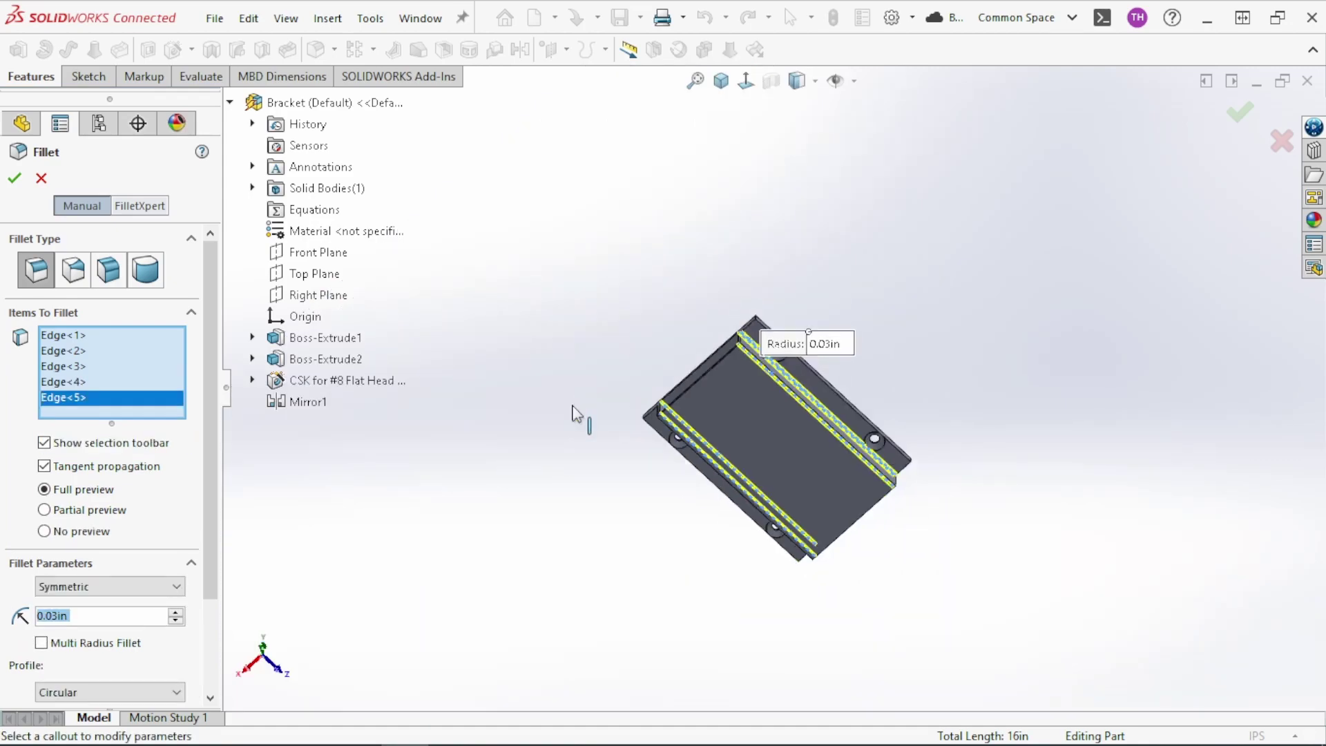
pyautogui.moveTo(580, 415); pyautogui.dragTo(594, 282, button='middle')
pyautogui.scroll(-3, 733, 470)
pyautogui.scroll(-6, 674, 325)
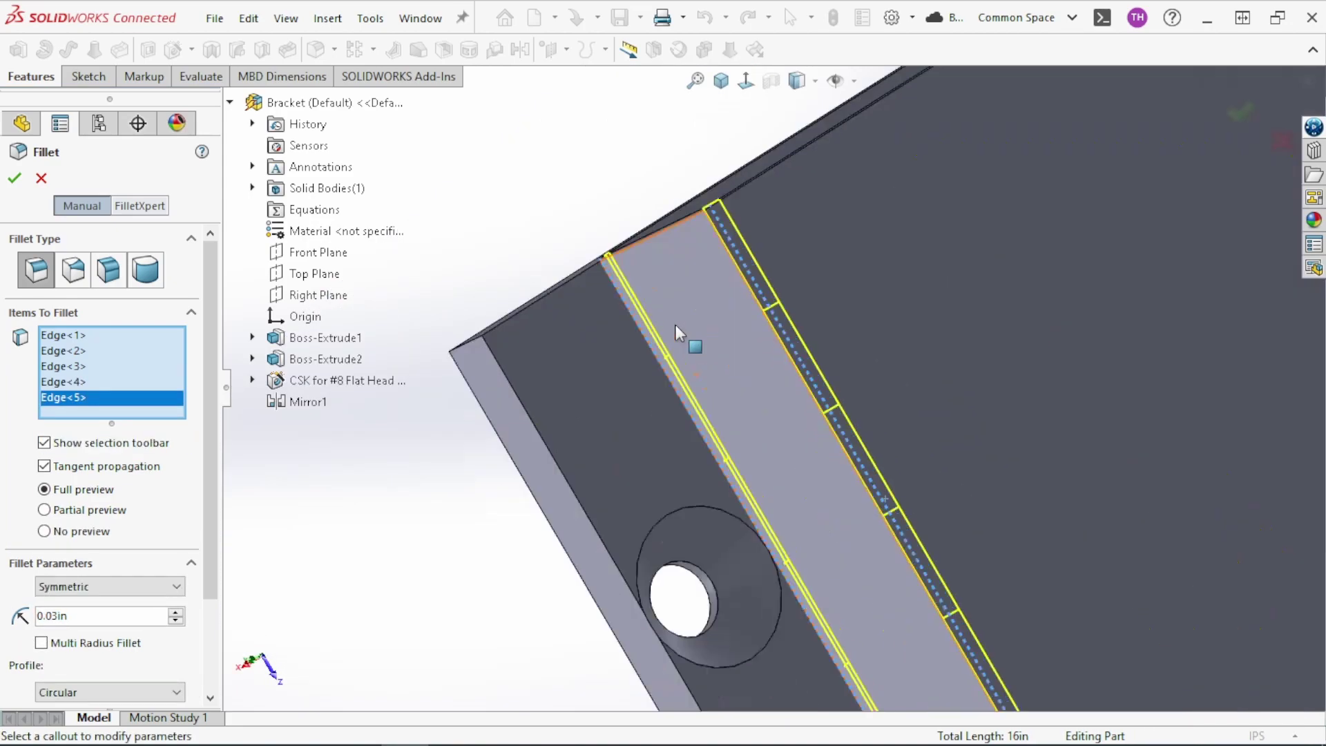
pyautogui.click(579, 297)
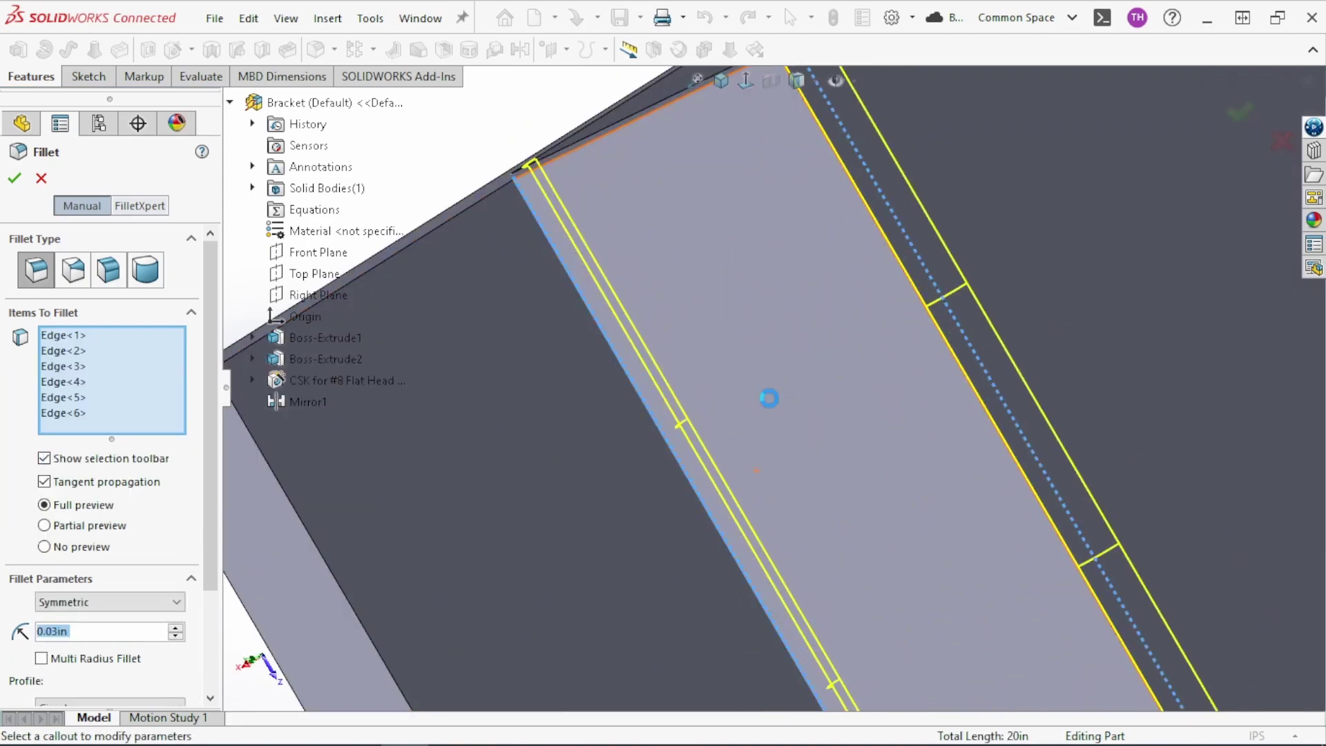
pyautogui.scroll(7, 766, 393)
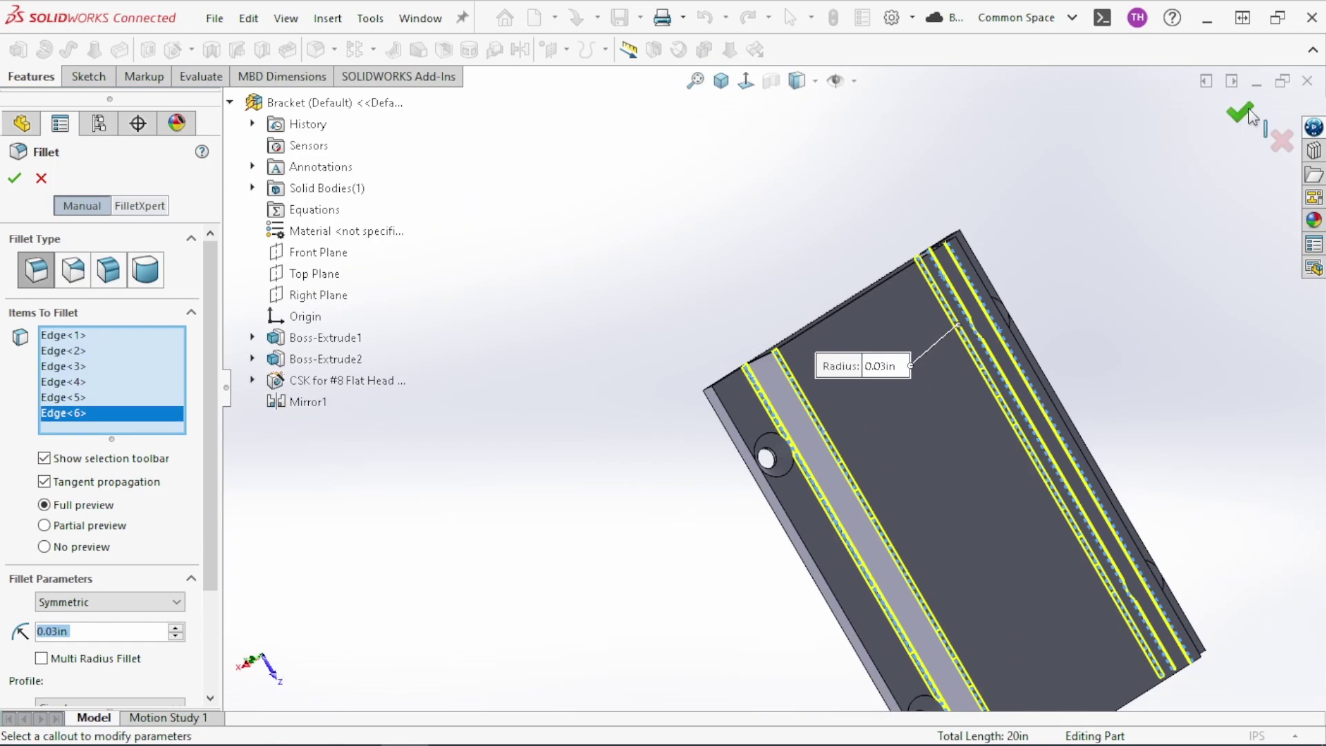
pyautogui.click(1250, 112)
# - Start another fillet with a 0.01 in radius and select the bracket's open end face
pyautogui.moveTo(994, 241); pyautogui.dragTo(698, 349, button='middle')
pyautogui.click(696, 349)
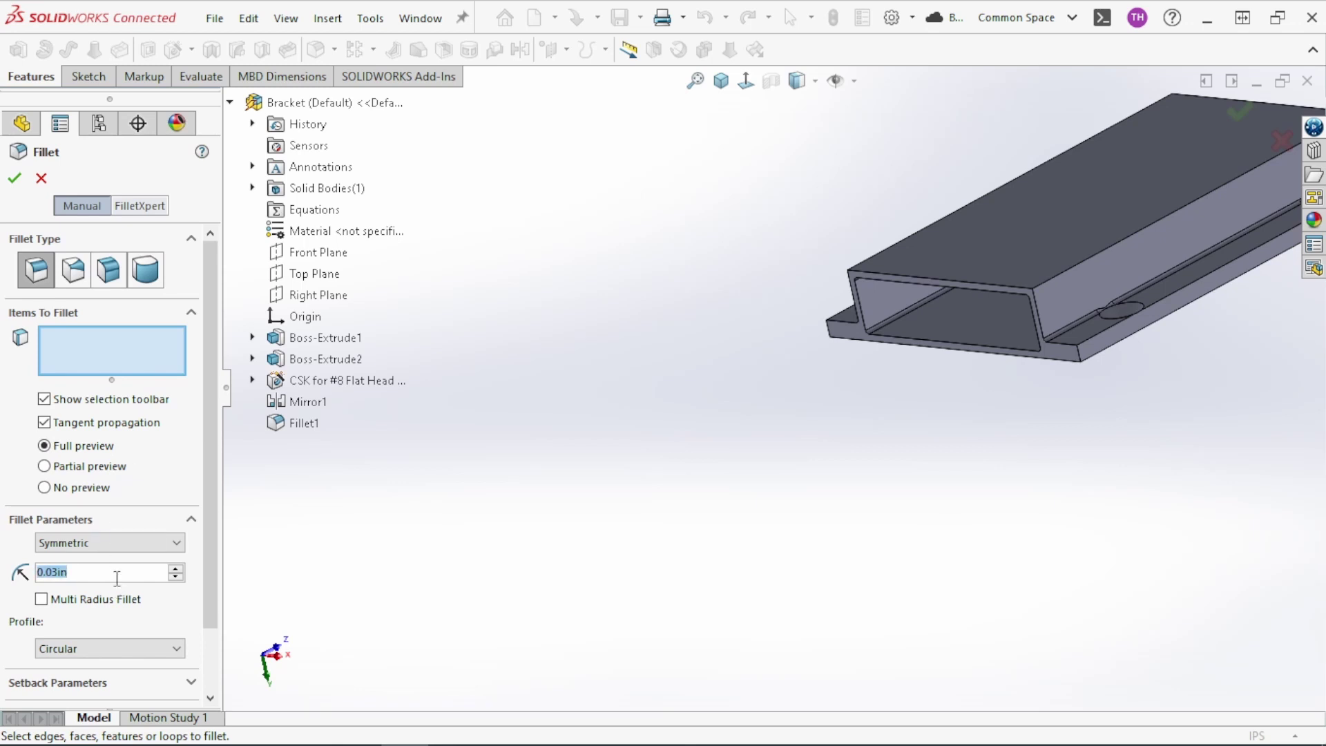
pyautogui.write('.01')
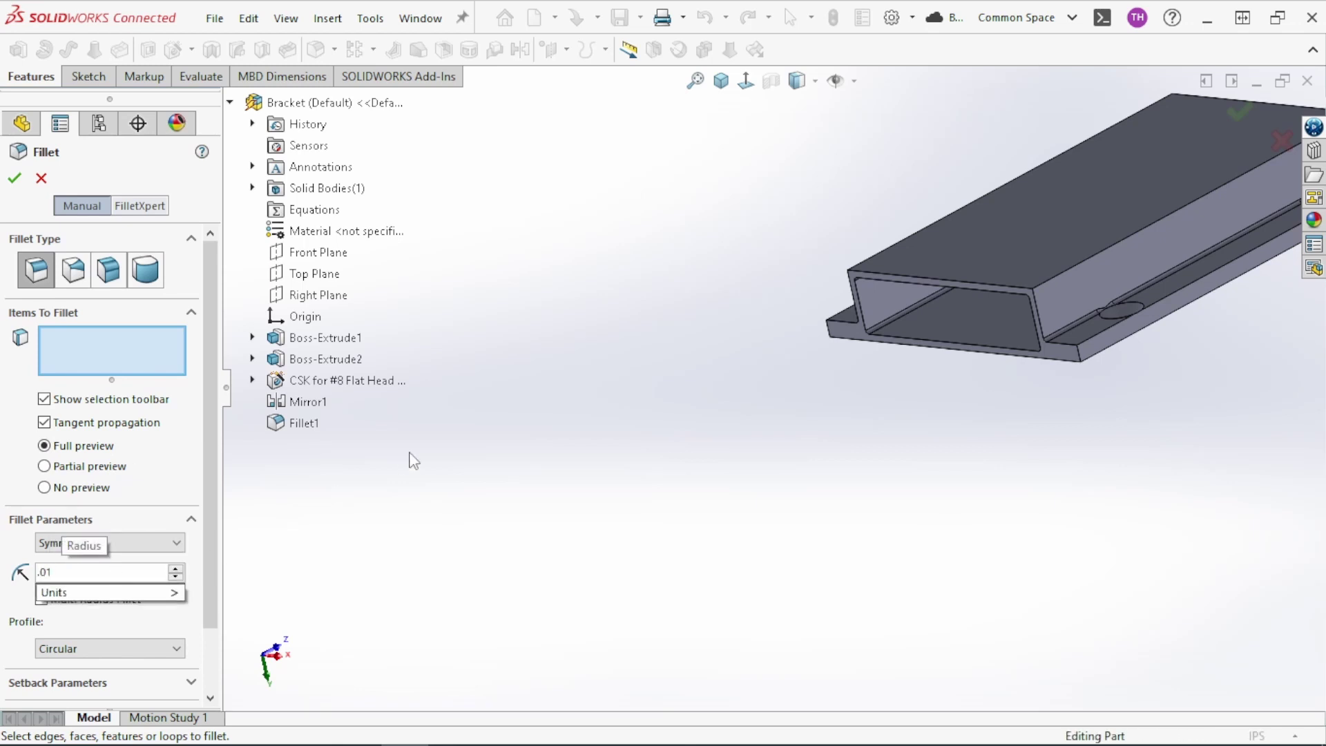
pyautogui.press('Return')
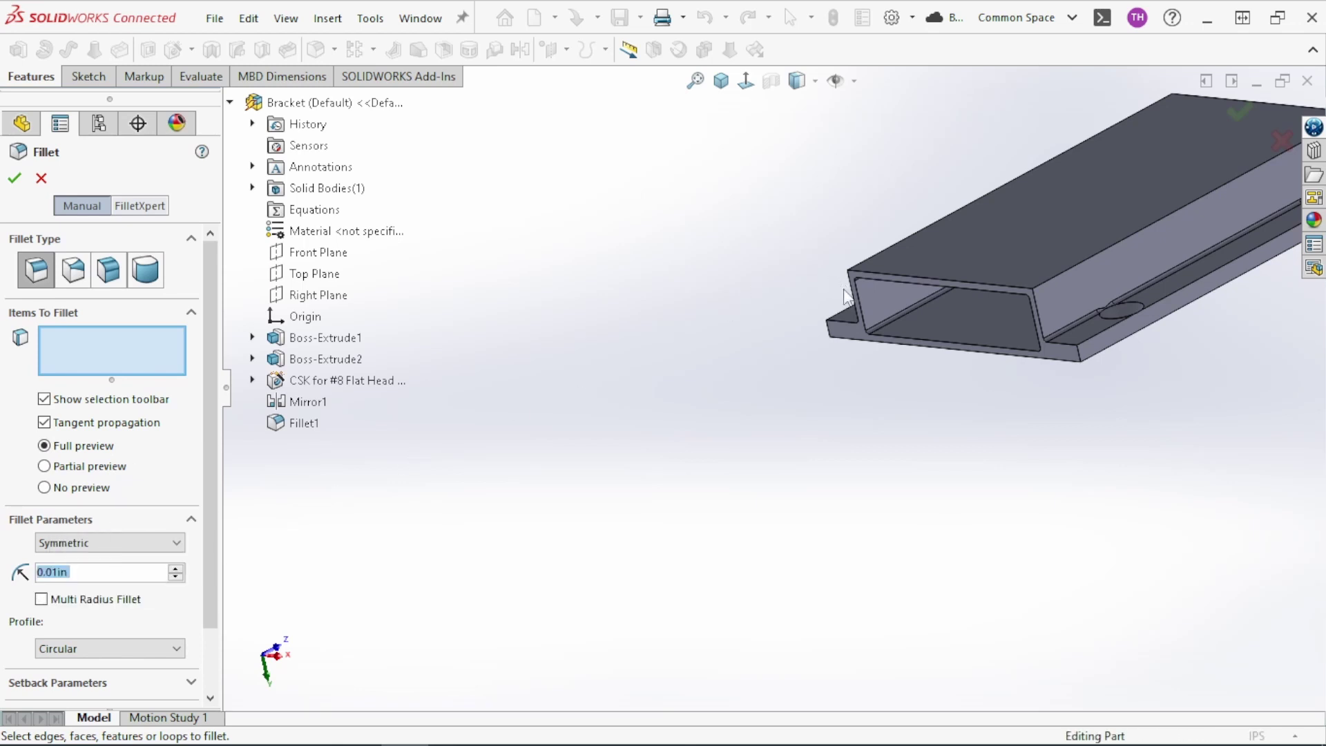
pyautogui.click(863, 343)
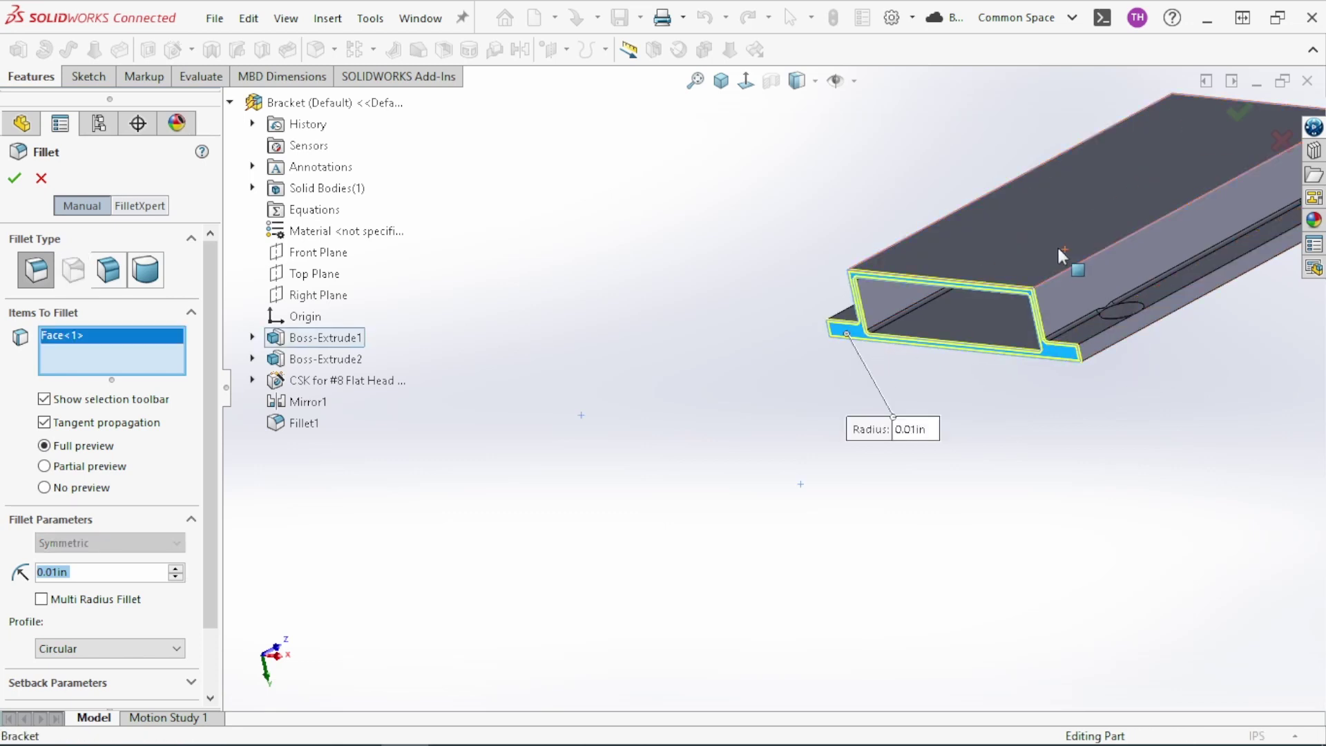
# - Add the tube's flat outer face, the two flange side faces and the base face with the screw holes to the 0.01 in fillet
pyautogui.click(1092, 276)
pyautogui.moveTo(1092, 277); pyautogui.dragTo(1076, 306, button='middle')
pyautogui.click(1071, 299)
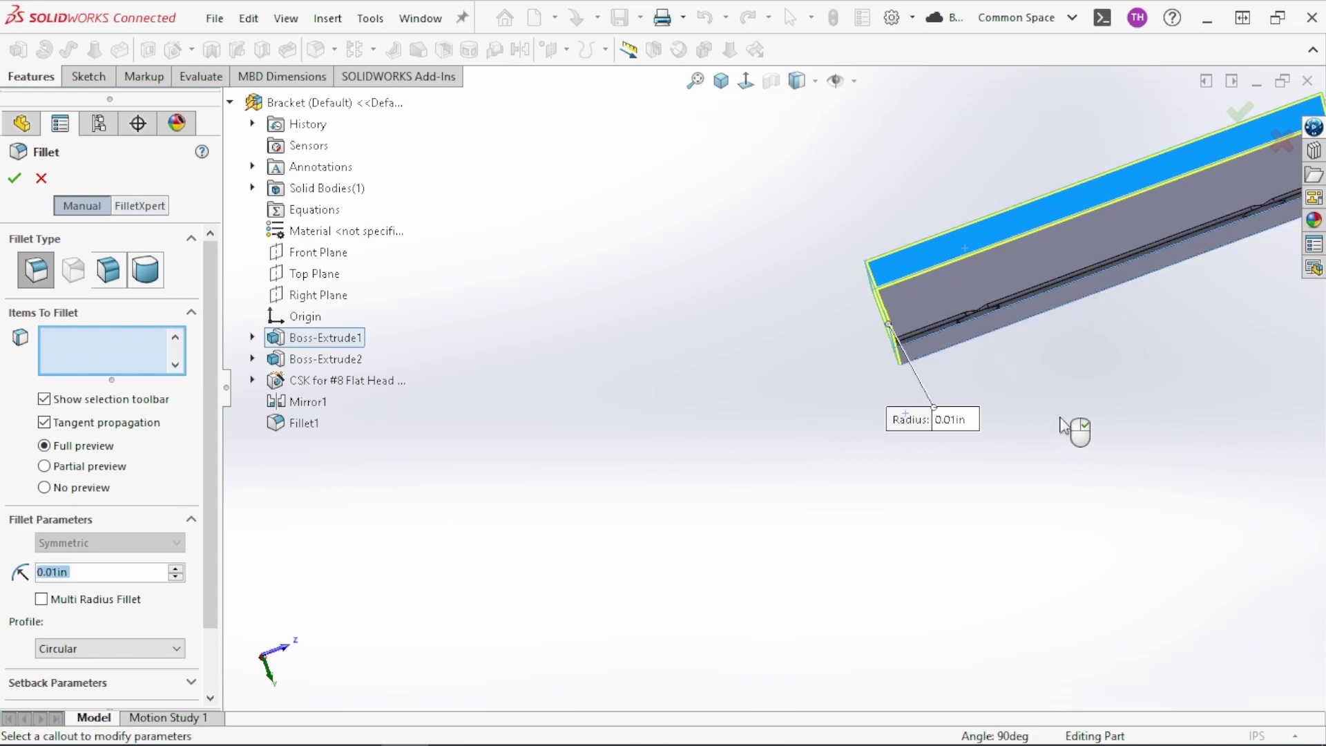
pyautogui.moveTo(1050, 388); pyautogui.dragTo(1031, 285, button='middle')
pyautogui.click(1032, 326)
pyautogui.moveTo(1145, 474); pyautogui.dragTo(967, 208, button='middle')
pyautogui.scroll(-5, 1040, 426)
pyautogui.click(1011, 426)
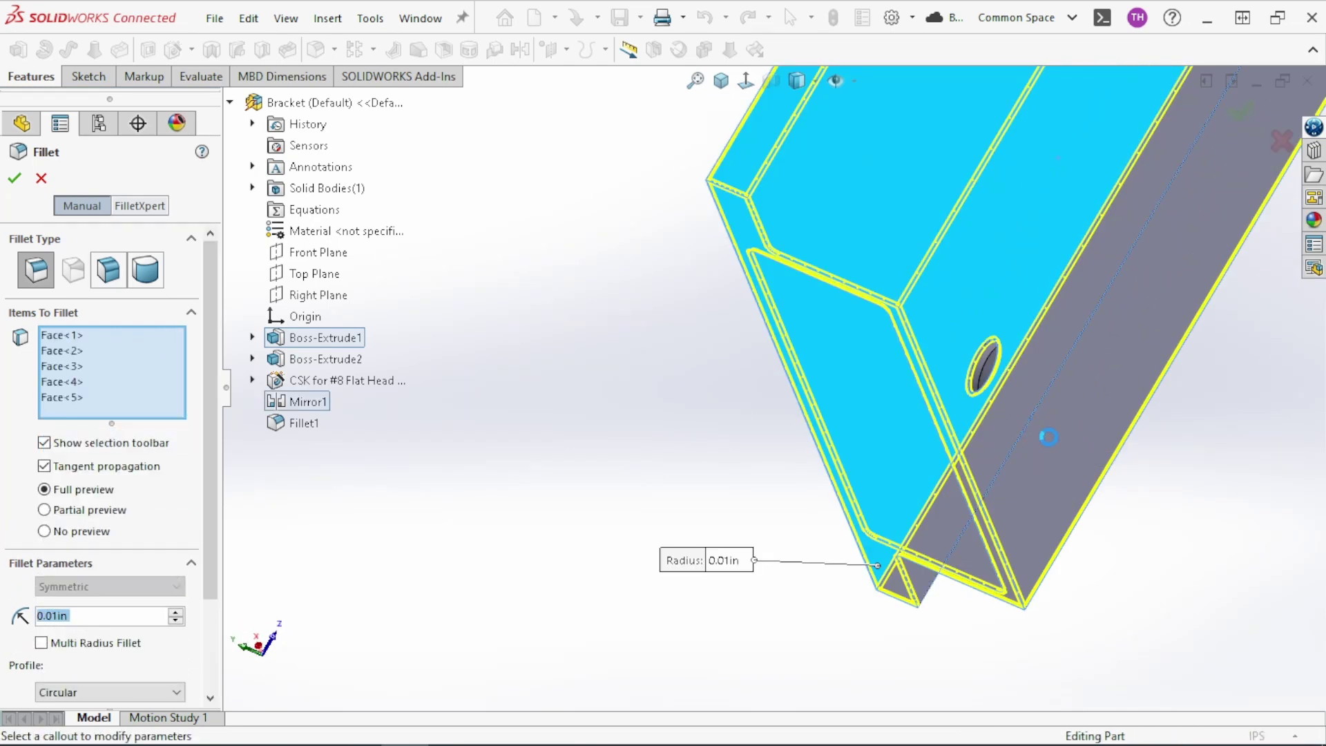
# - Add the end face at the bracket's opposite open end to the 0.01 in fillet and complete it
pyautogui.moveTo(1101, 450); pyautogui.dragTo(990, 215, button='middle')
pyautogui.scroll(7, 1187, 217)
pyautogui.moveTo(1076, 316); pyautogui.dragTo(991, 244, button='middle')
pyautogui.scroll(-8, 990, 243)
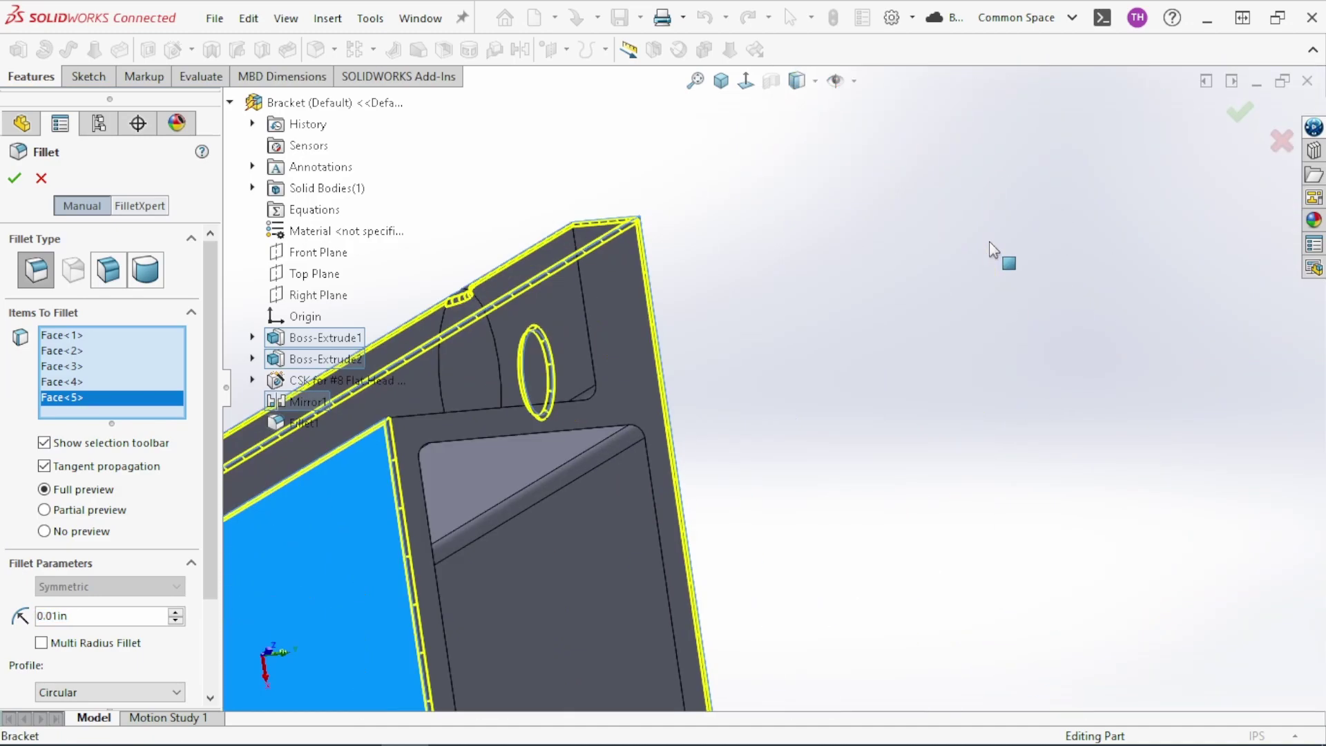
pyautogui.click(610, 361)
pyautogui.scroll(3, 886, 220)
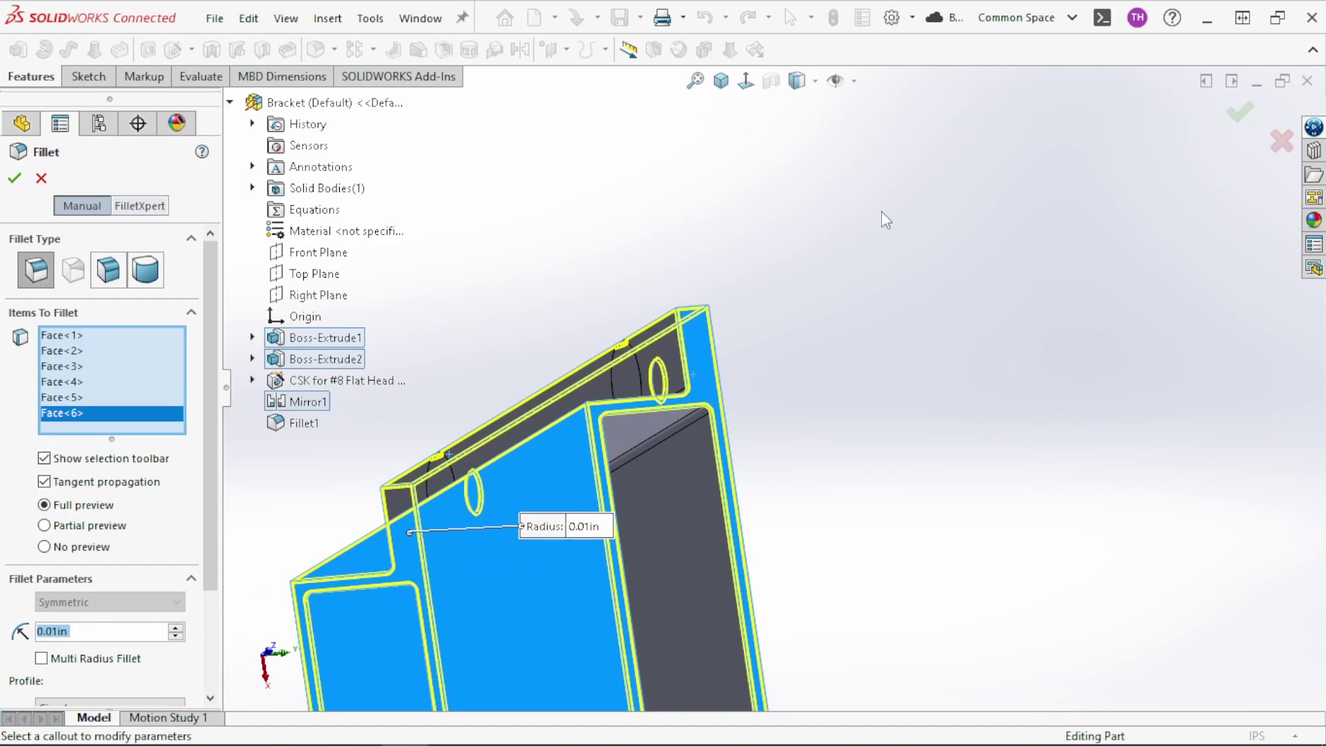
pyautogui.moveTo(850, 334); pyautogui.dragTo(843, 468, button='middle')
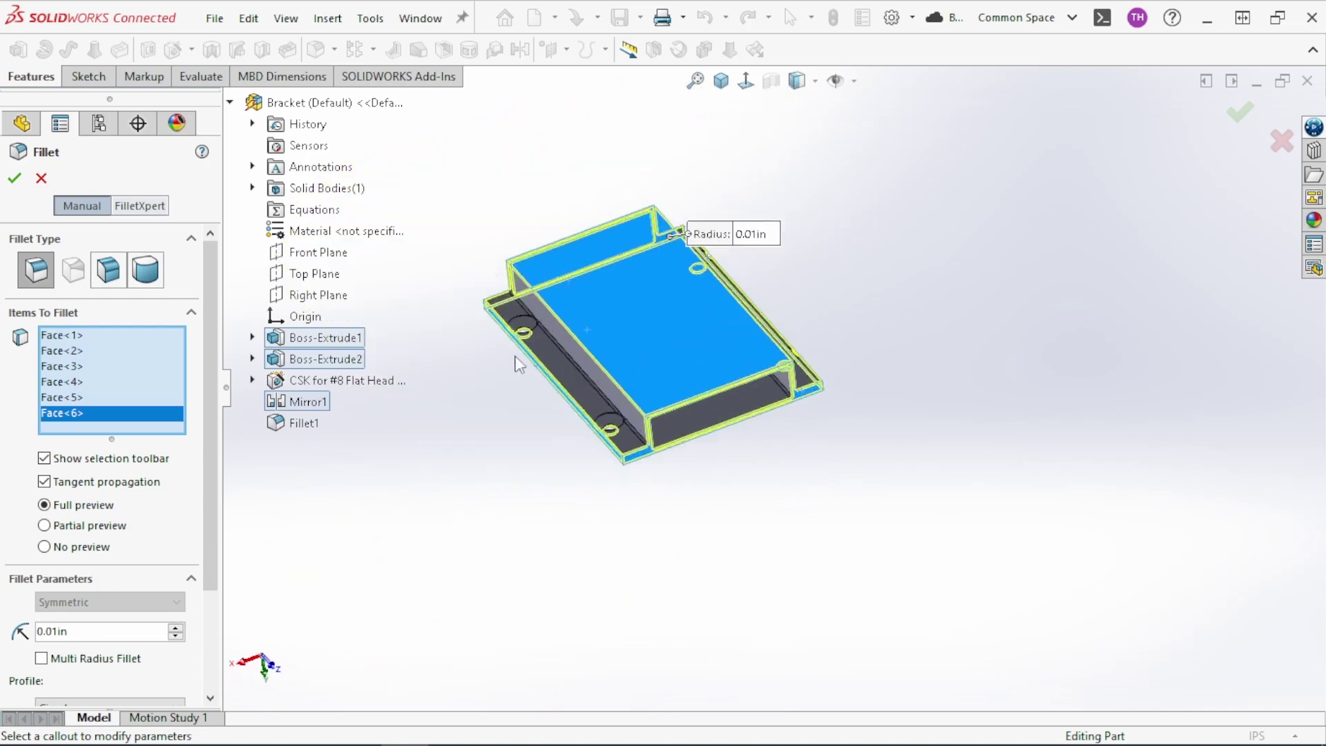
pyautogui.scroll(-2, 608, 351)
pyautogui.scroll(3, 768, 497)
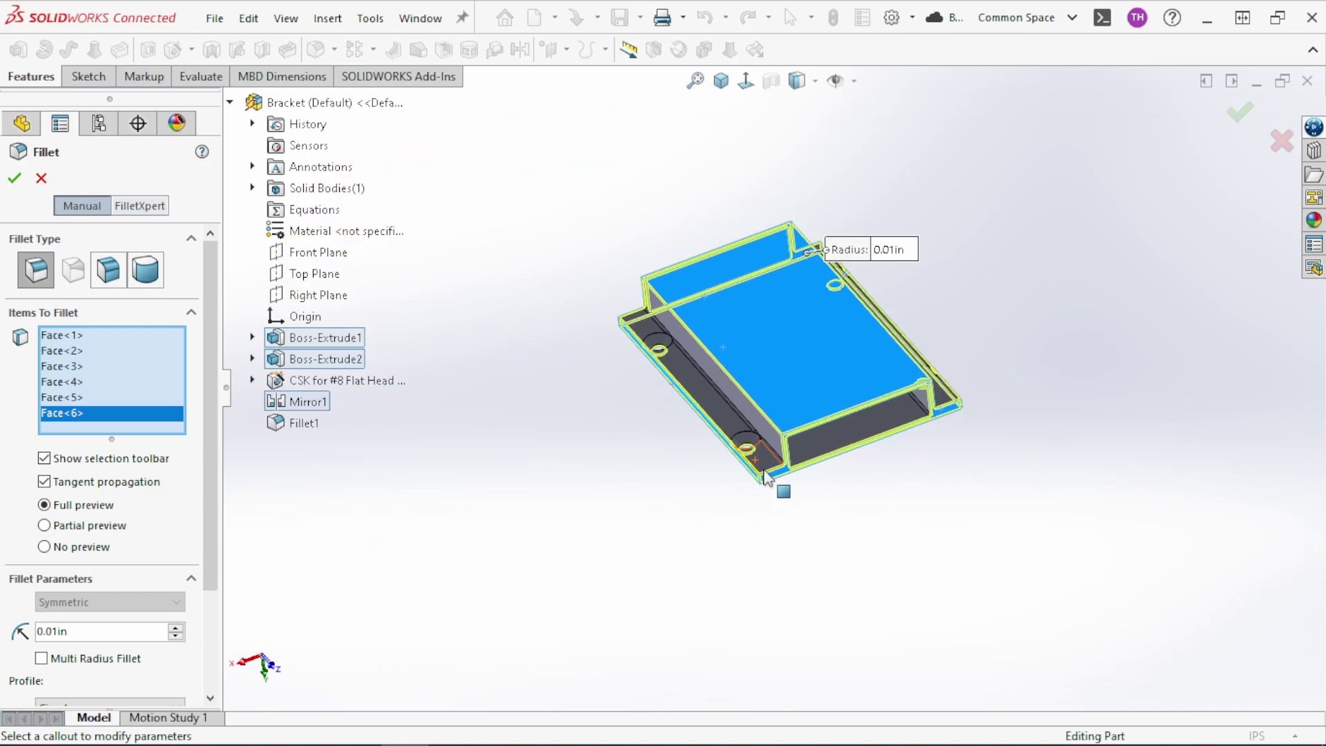
pyautogui.scroll(-7, 779, 452)
pyautogui.moveTo(790, 380); pyautogui.dragTo(804, 295, button='middle')
pyautogui.scroll(4, 803, 295)
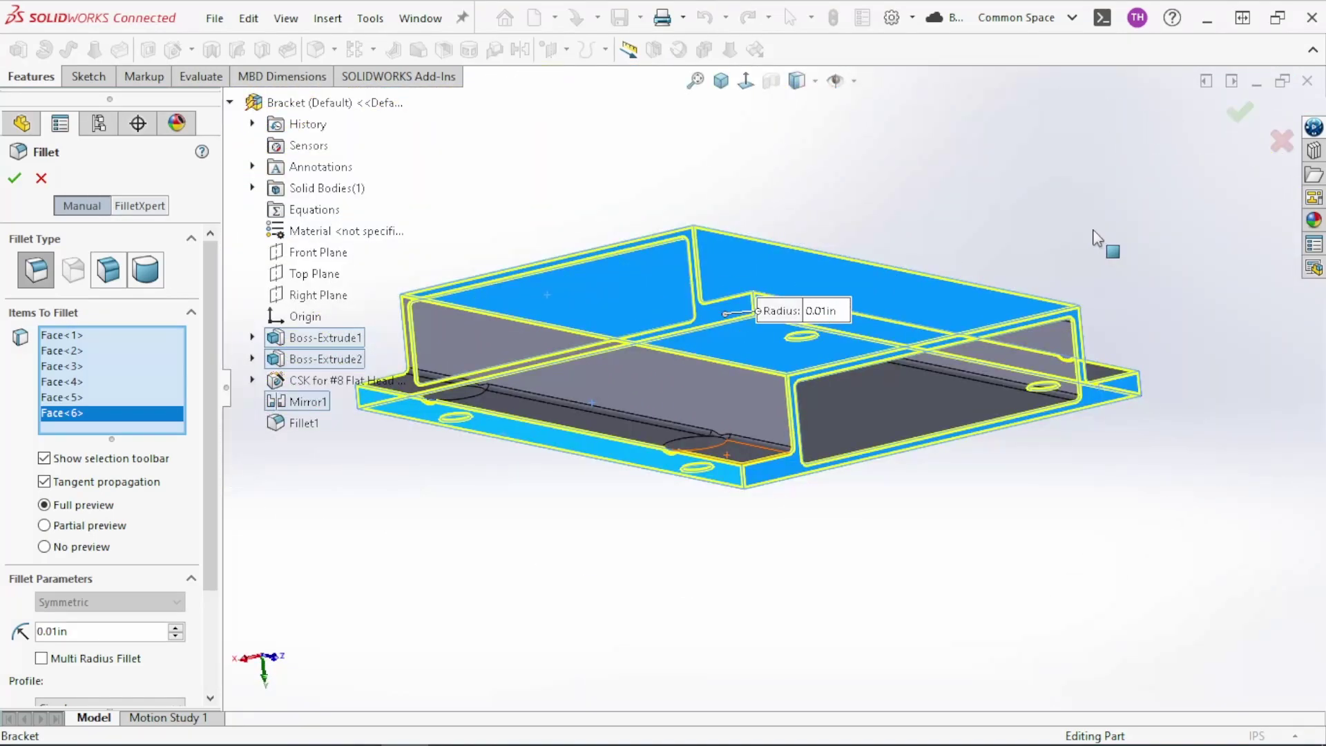
pyautogui.moveTo(1105, 243); pyautogui.dragTo(1072, 150, button='middle')
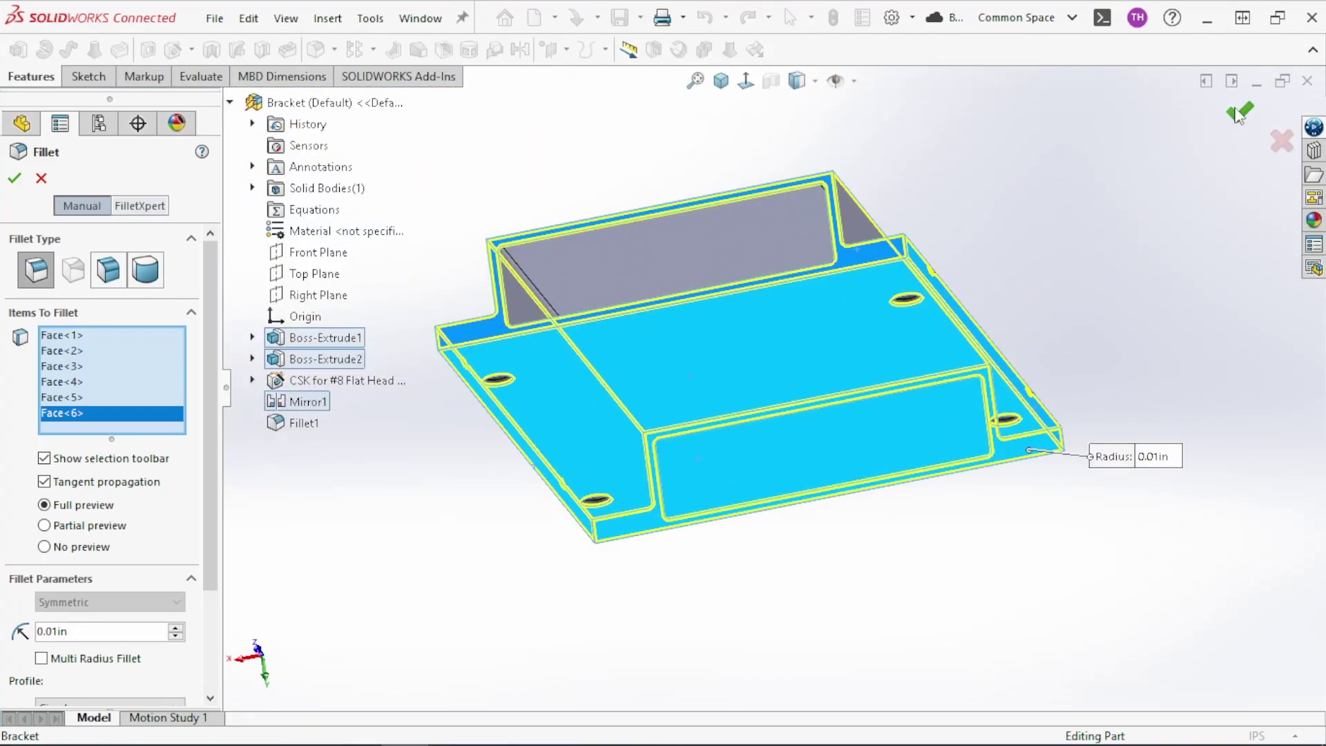
pyautogui.press('Return')
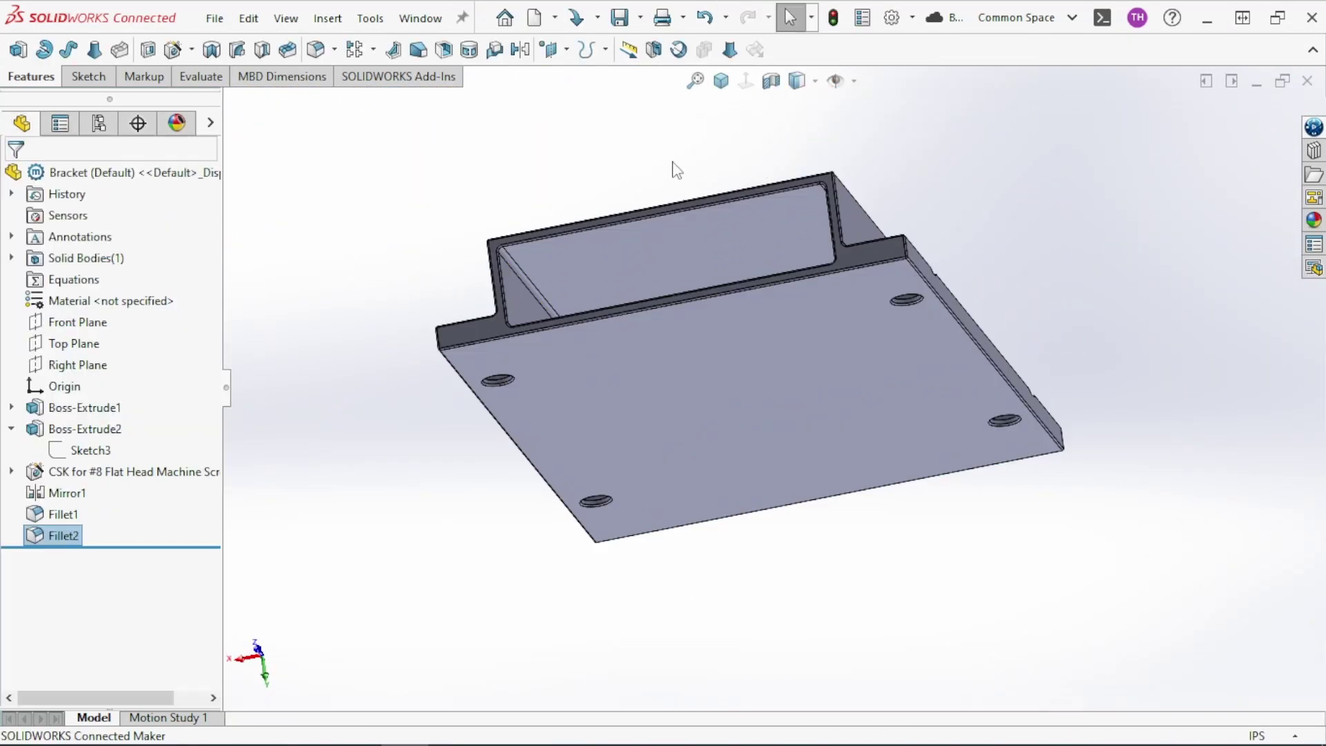
# - Show the bracket in the isometric view and save the part to this PC
pyautogui.moveTo(675, 168); pyautogui.dragTo(703, 244, button='middle')
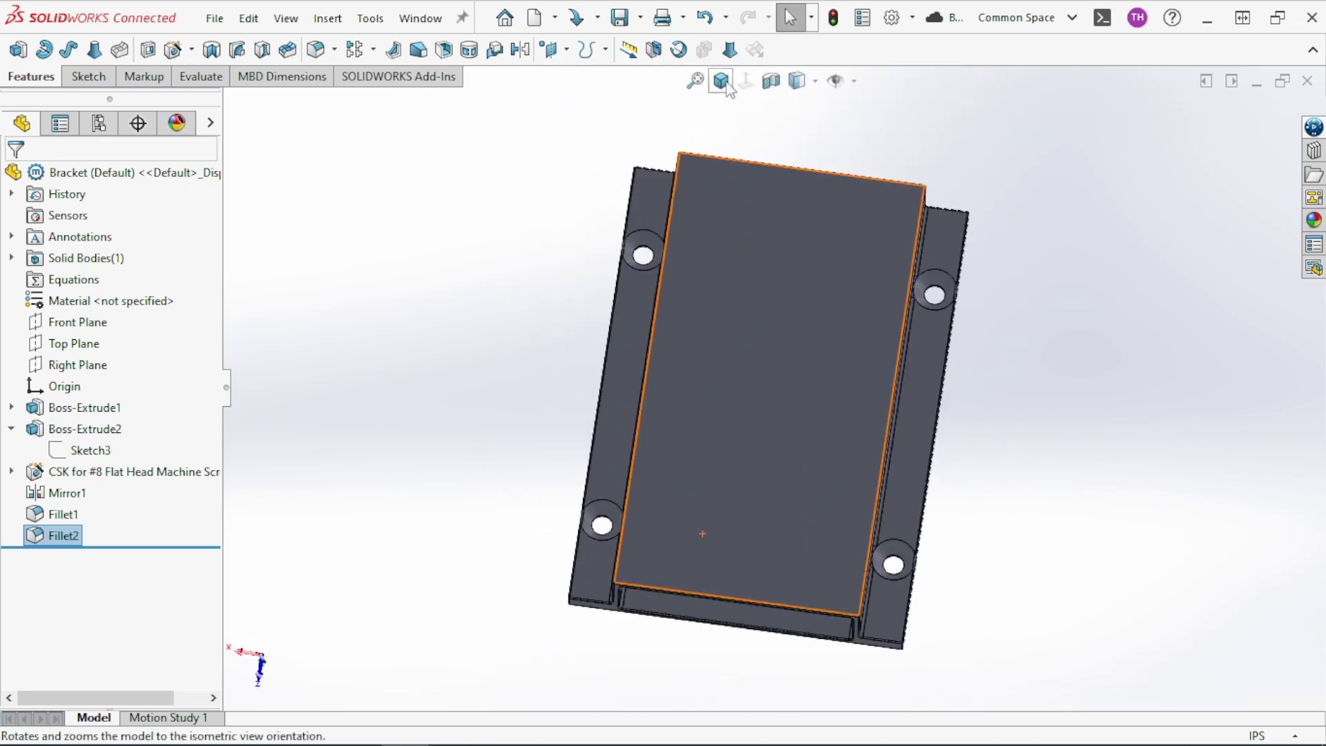
pyautogui.click(721, 81)
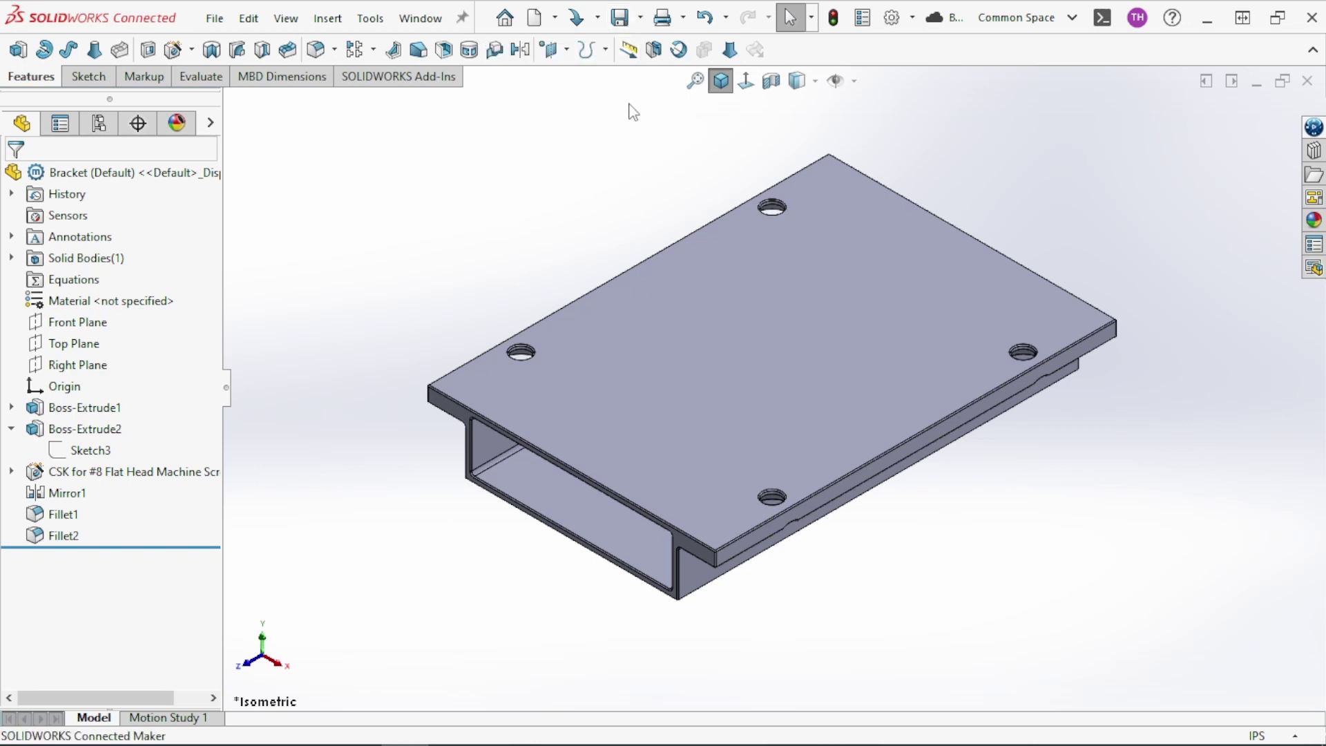
pyautogui.click(641, 19)
pyautogui.click(661, 68)
pyautogui.click(640, 17)
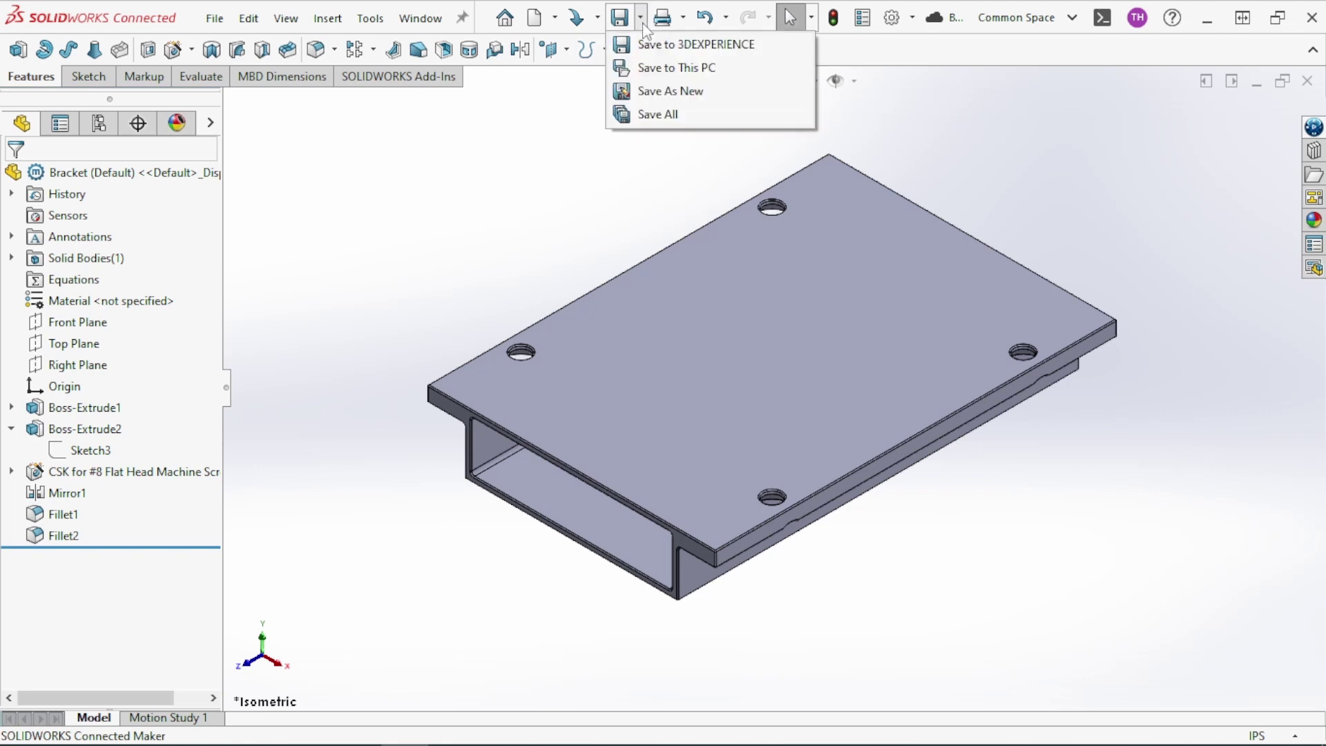
pyautogui.click(666, 67)
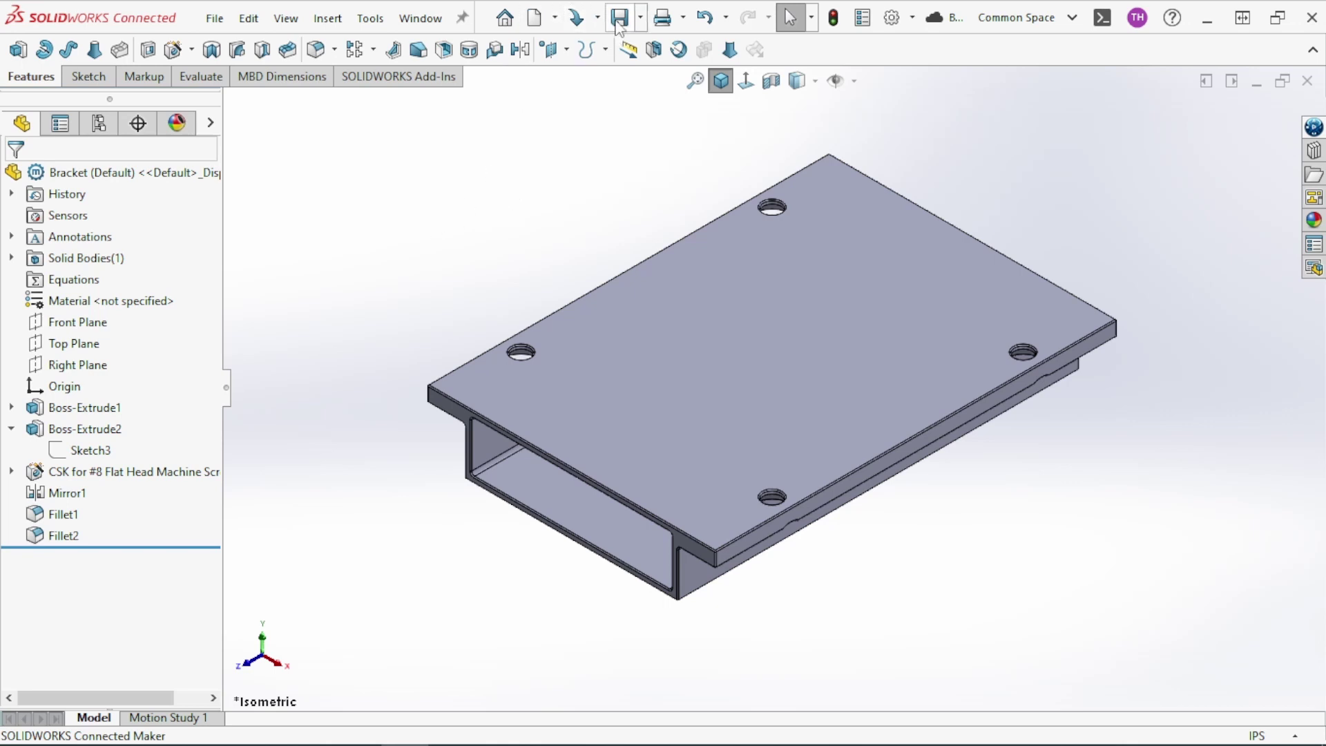
# - Start saving the part as a new file on this PC with STL (*.stl) as the file type
pyautogui.click(640, 17)
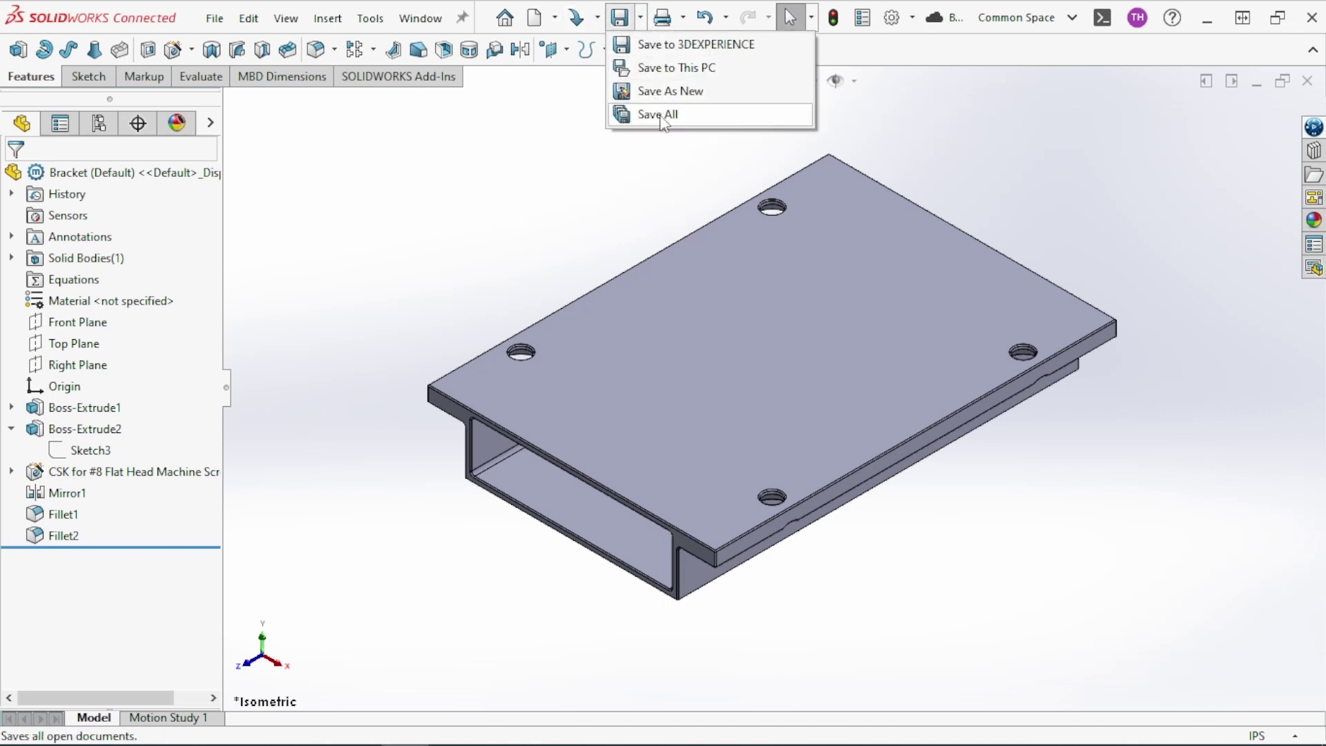
pyautogui.click(605, 125)
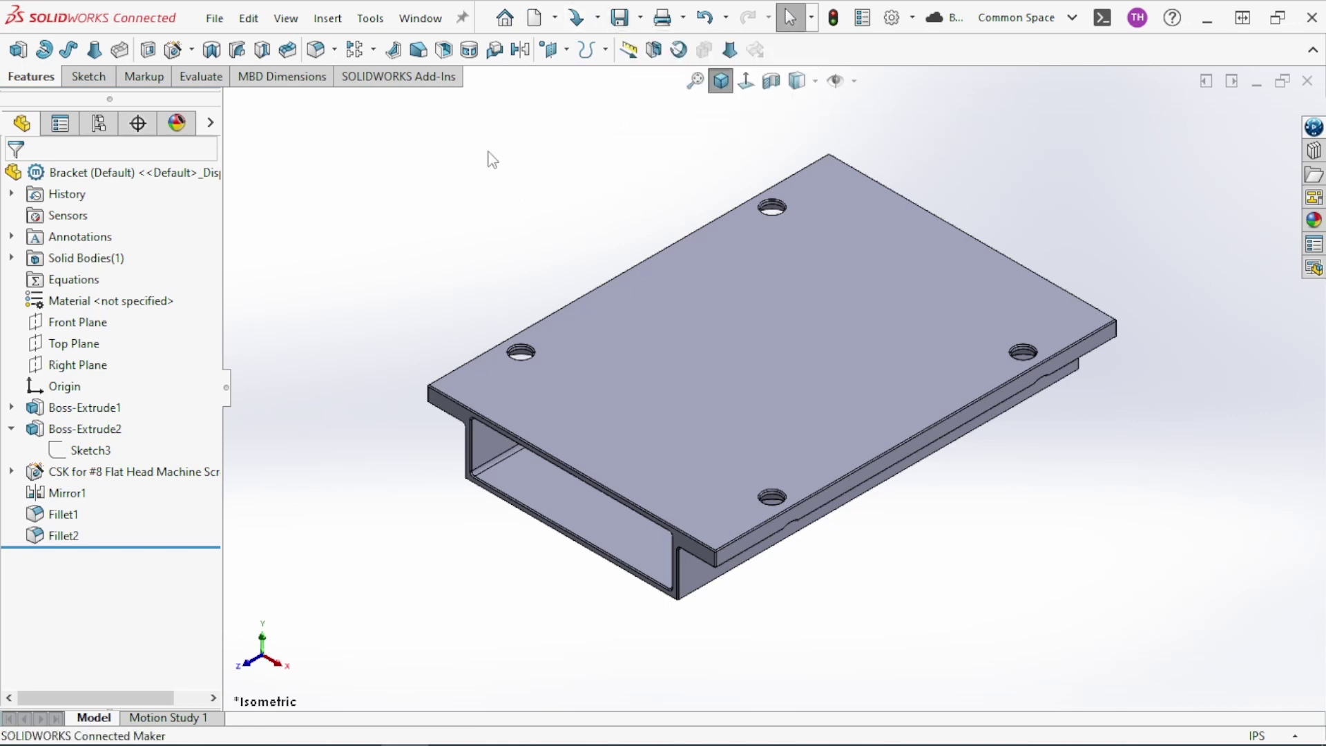
pyautogui.click(640, 17)
pyautogui.click(662, 91)
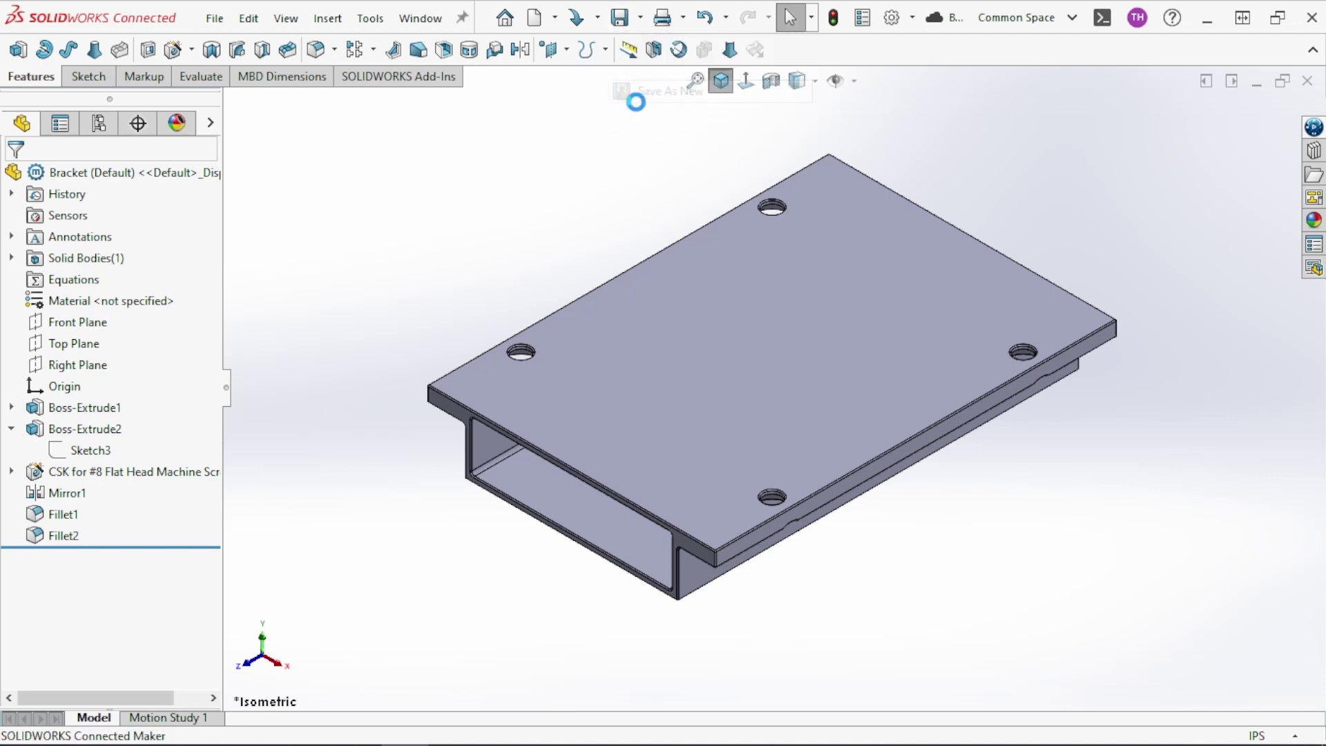
pyautogui.click(477, 279)
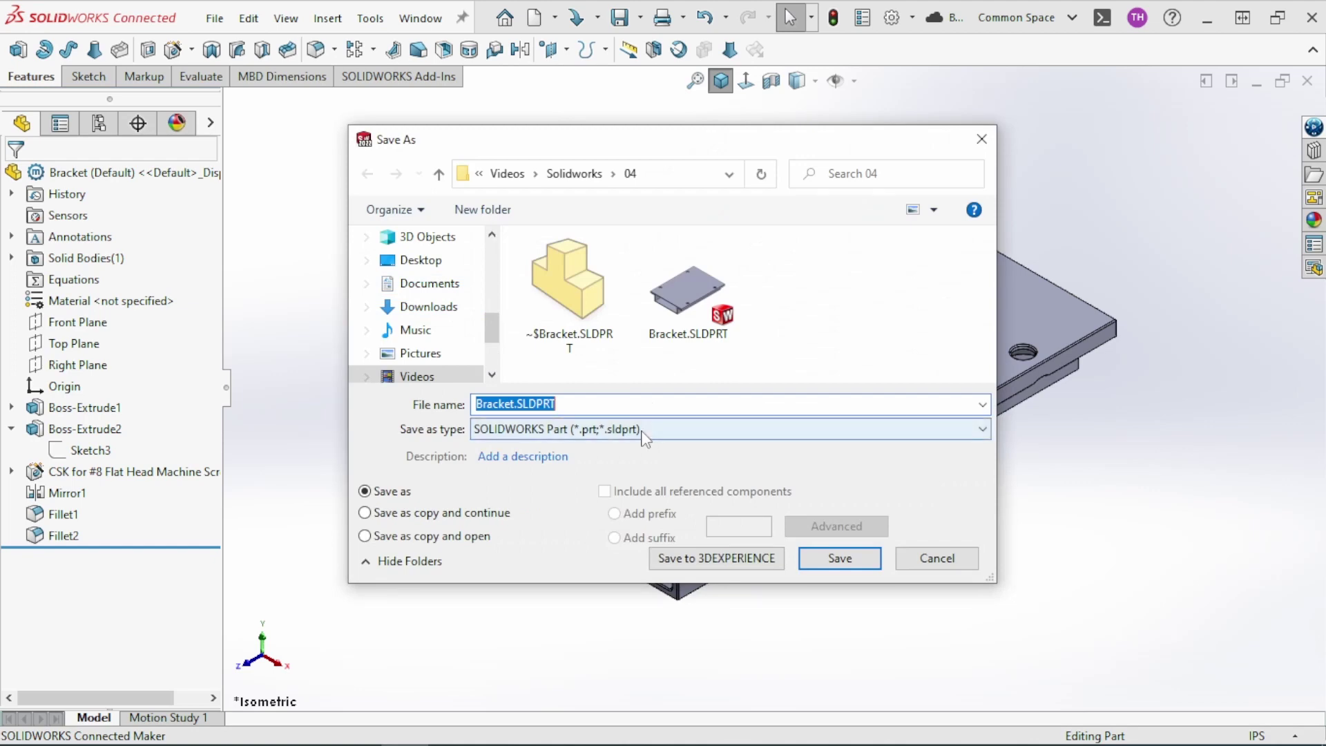
pyautogui.click(652, 428)
pyautogui.click(617, 388)
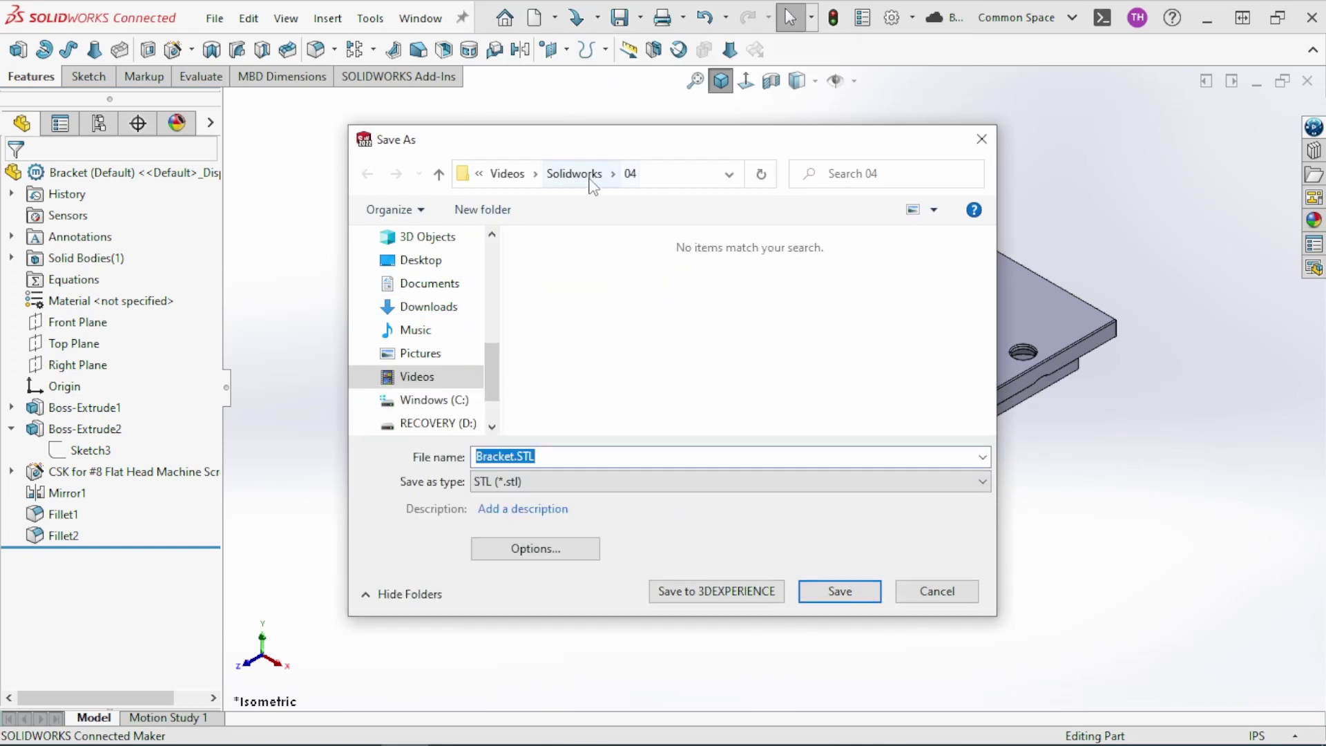
pyautogui.click(669, 484)
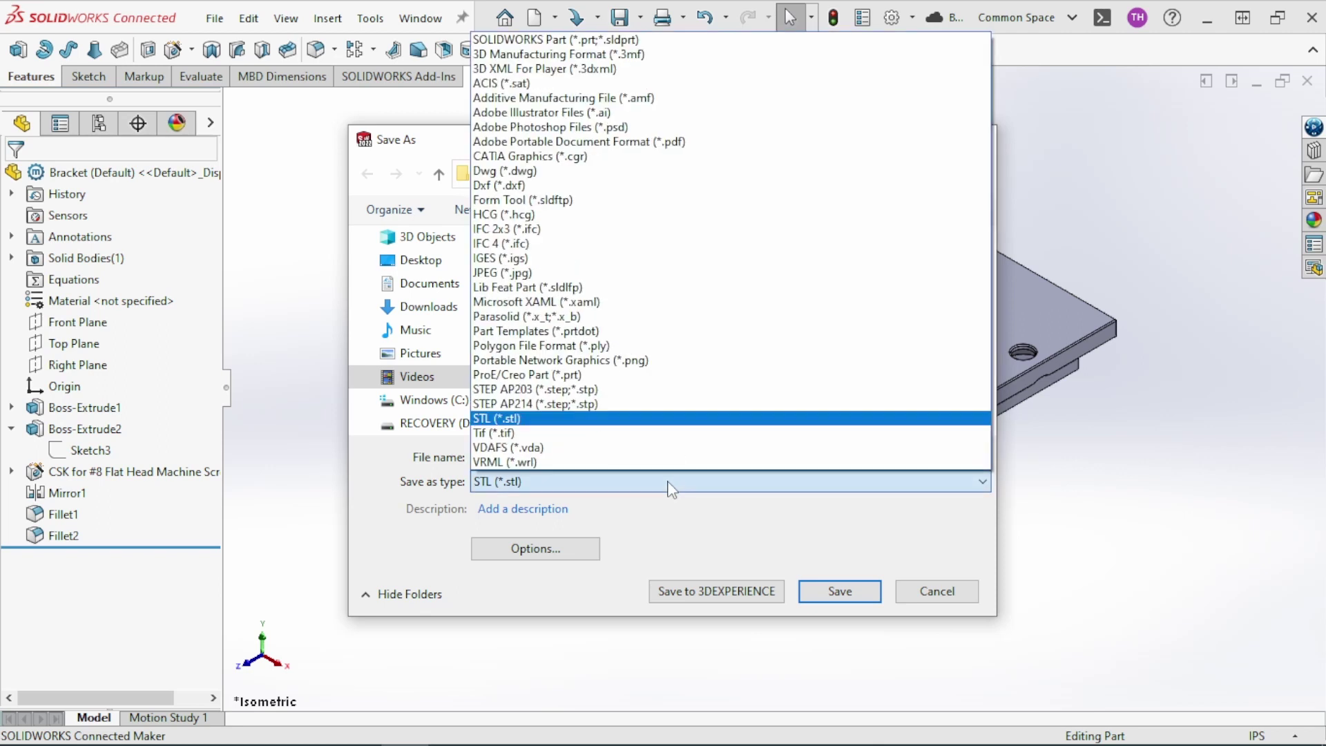
pyautogui.click(632, 423)
# - Set the STL export resolution to Fine in the export options and accept them
pyautogui.click(562, 549)
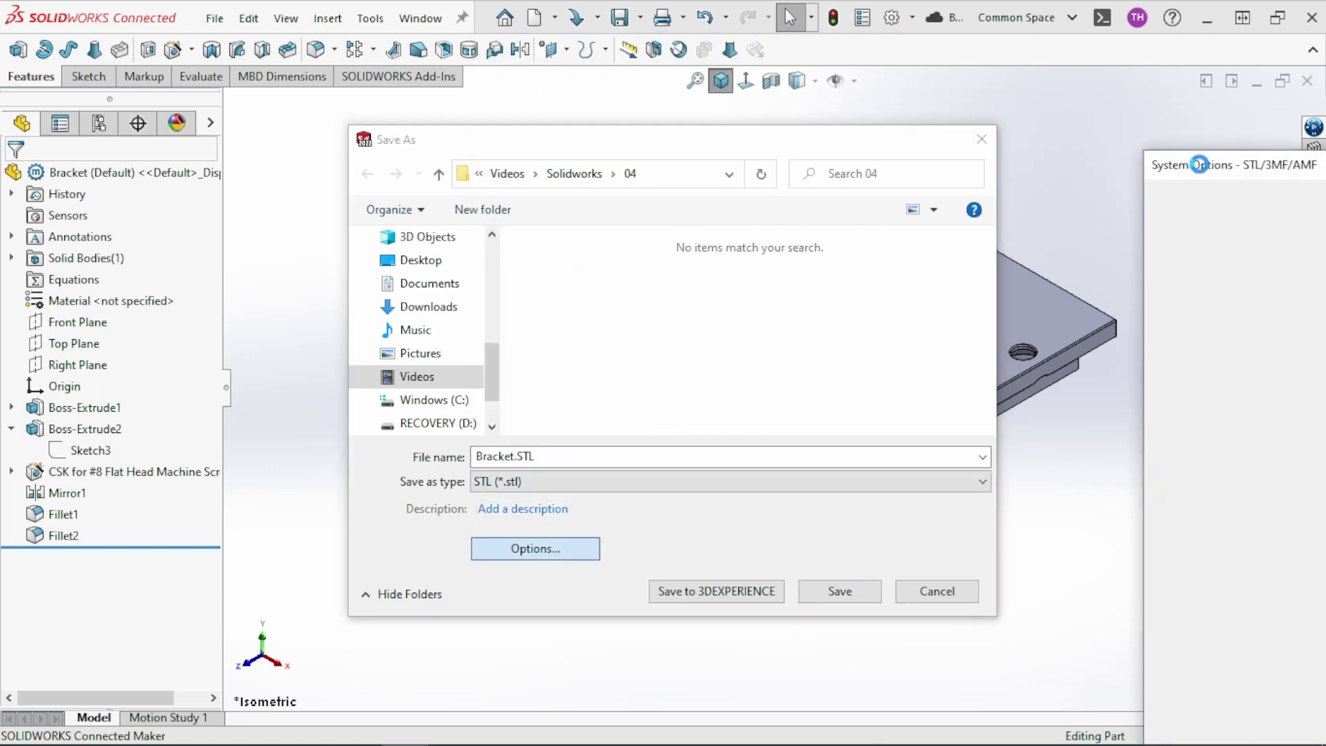
pyautogui.moveTo(1201, 166); pyautogui.dragTo(360, 66)
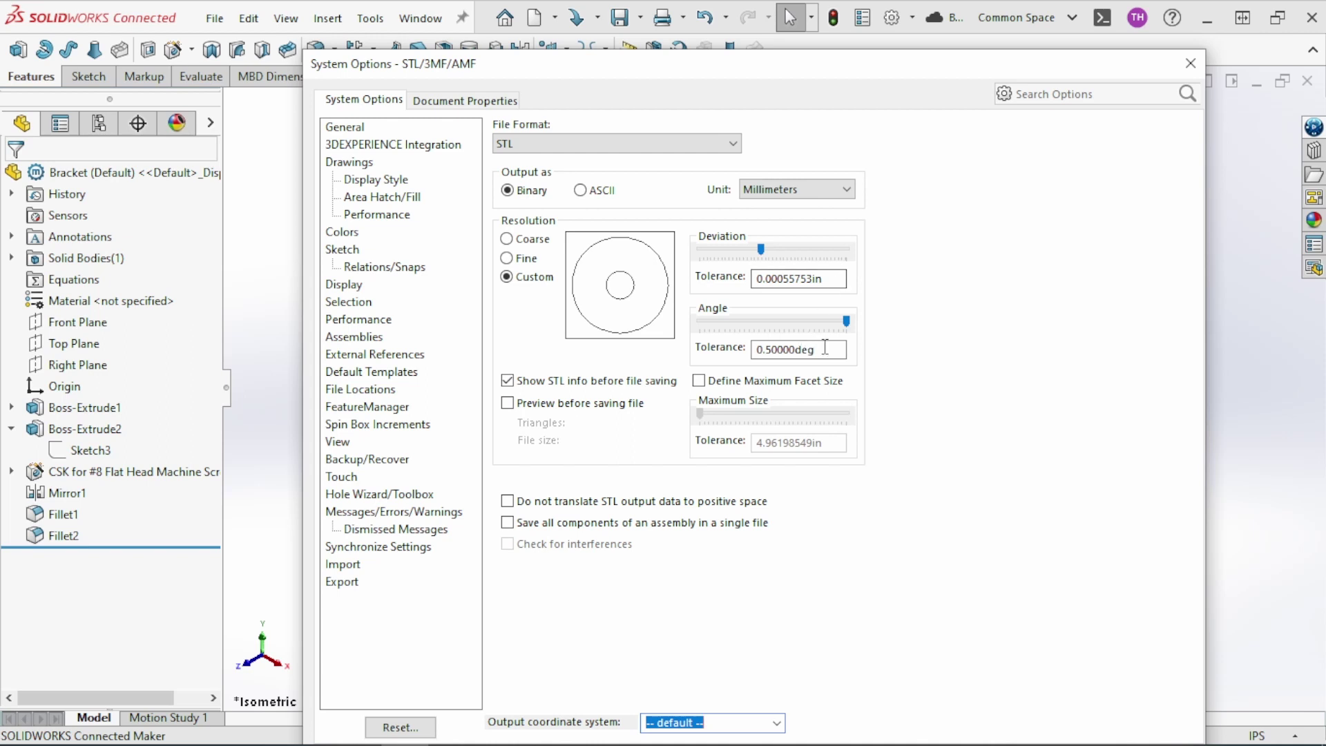
pyautogui.click(508, 259)
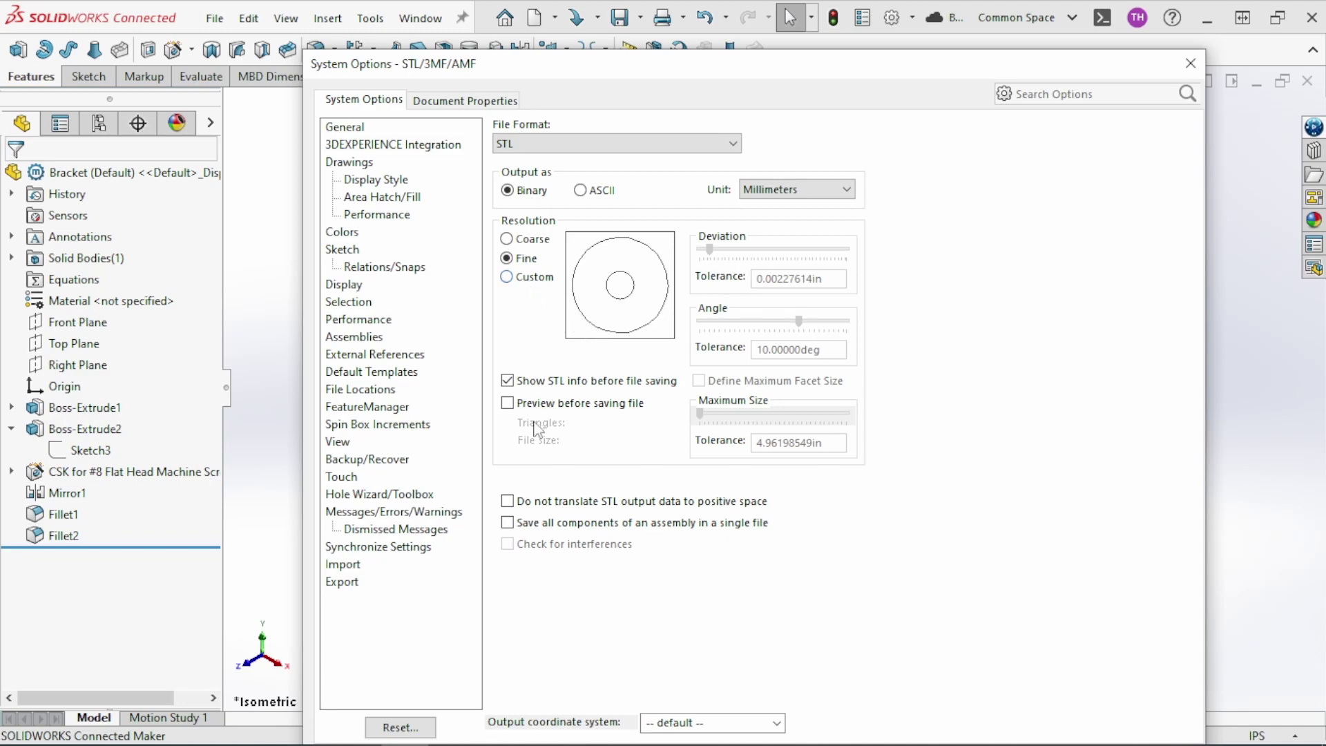
pyautogui.moveTo(853, 76); pyautogui.dragTo(839, 28)
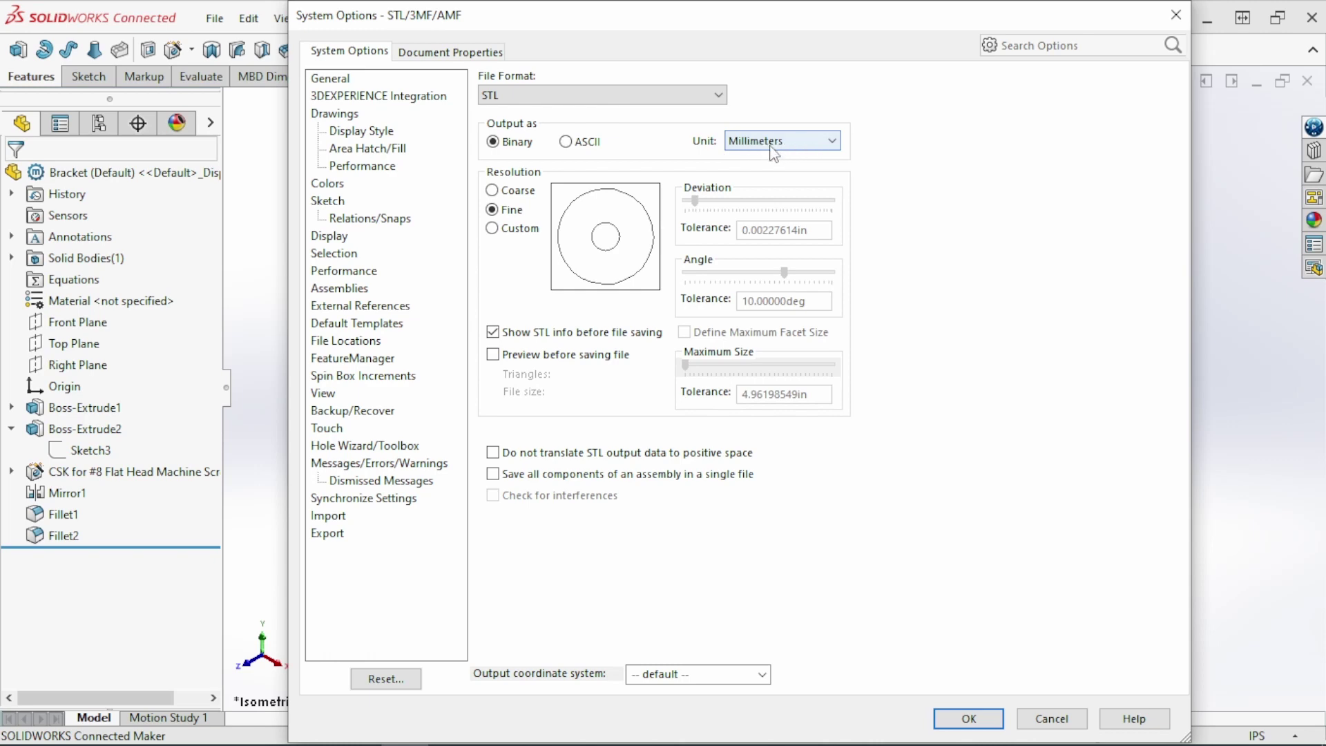
pyautogui.click(960, 718)
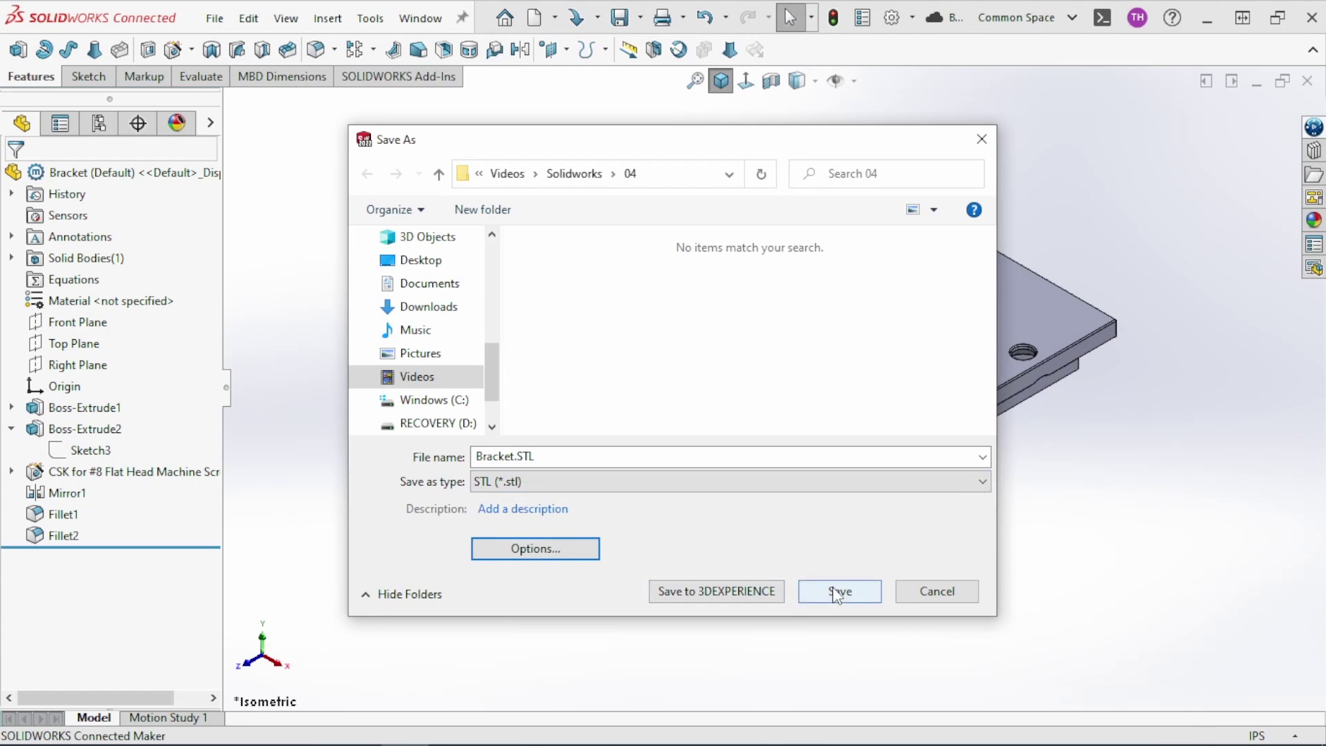
# - Save the export as Bracket.STL in the 04 folder and accept the STL file creation
pyautogui.click(838, 593)
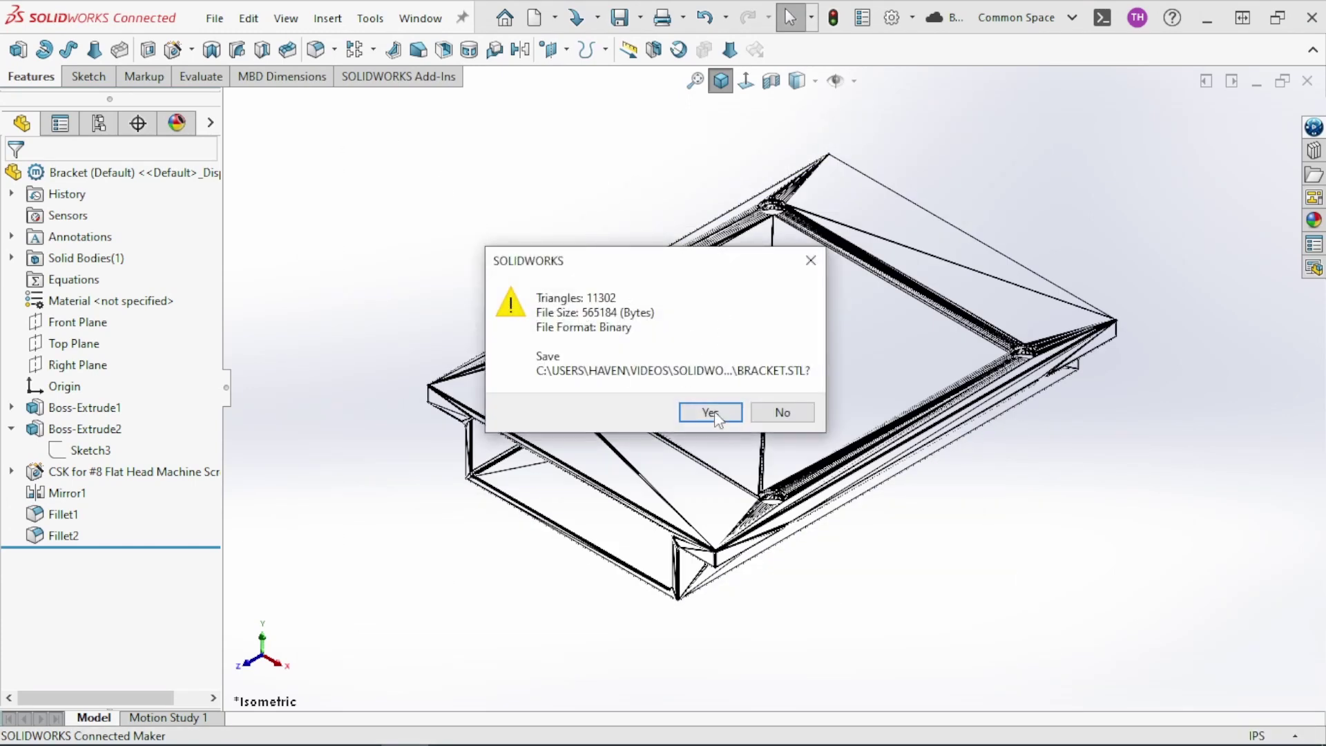
pyautogui.click(712, 413)
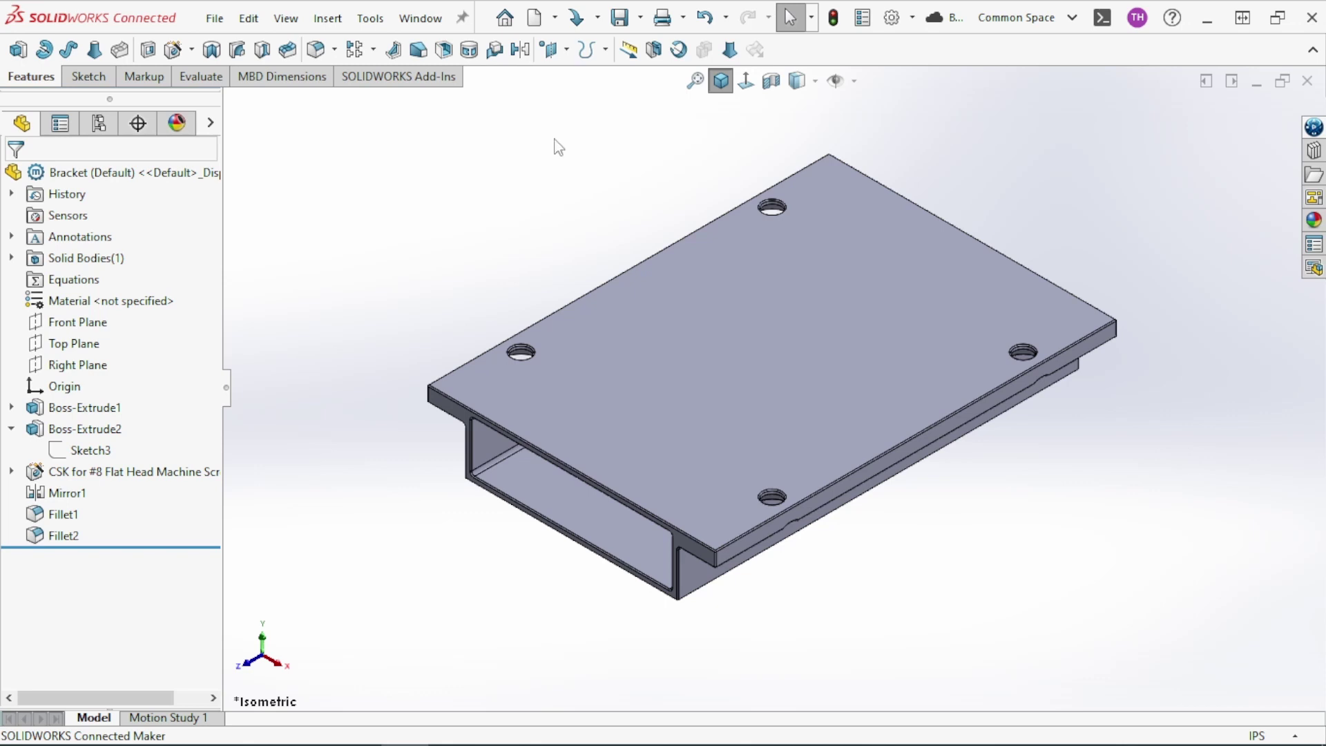
pyautogui.moveTo(503, 301); pyautogui.dragTo(474, 206, button='middle')
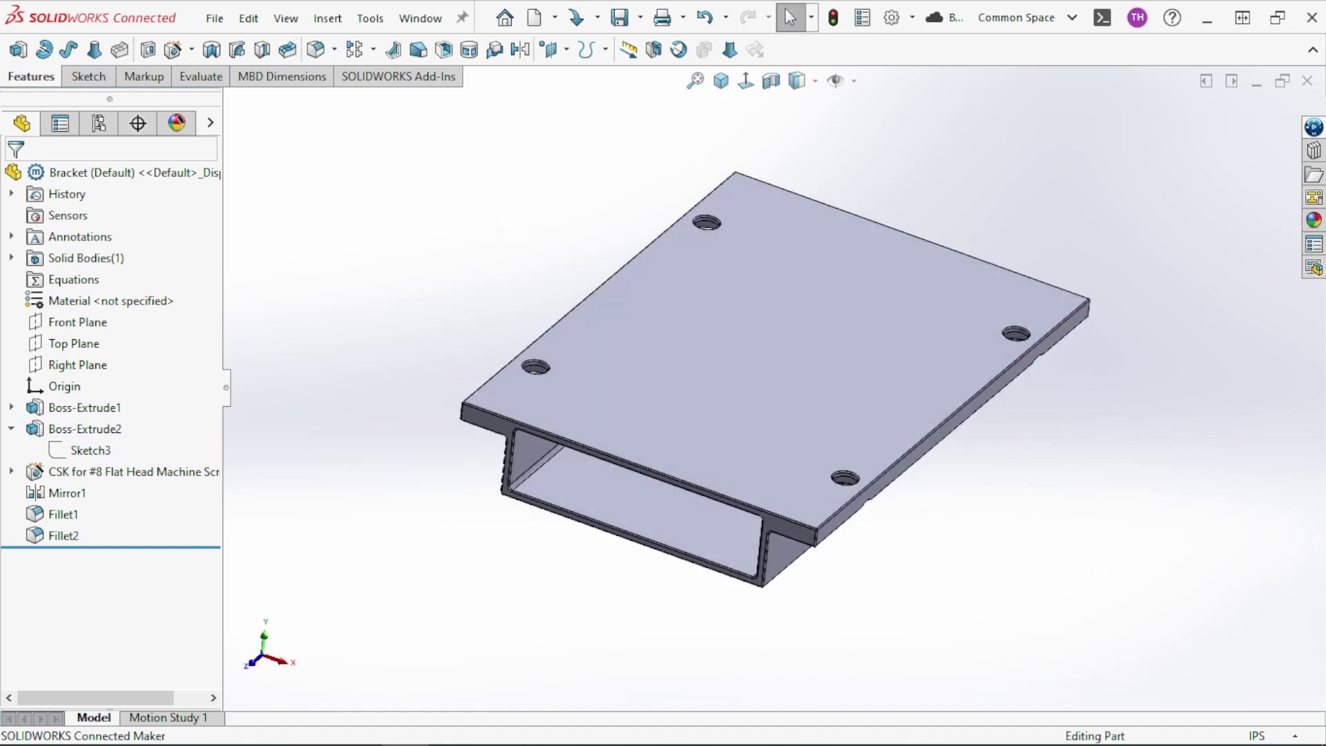